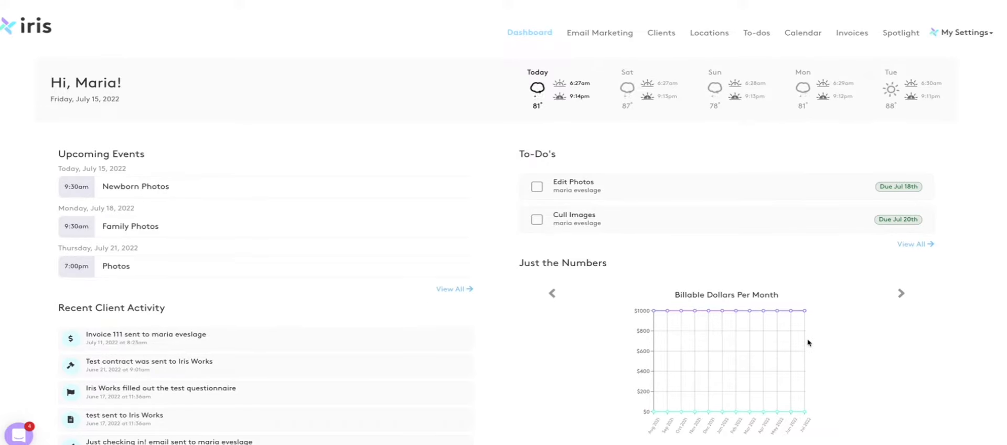
- Look over the dashboard's events, to-dos and activity, and open the account settings
{"action": "scroll", "coordinate": [808, 342], "scroll_direction": "down", "scroll_amount": 3}
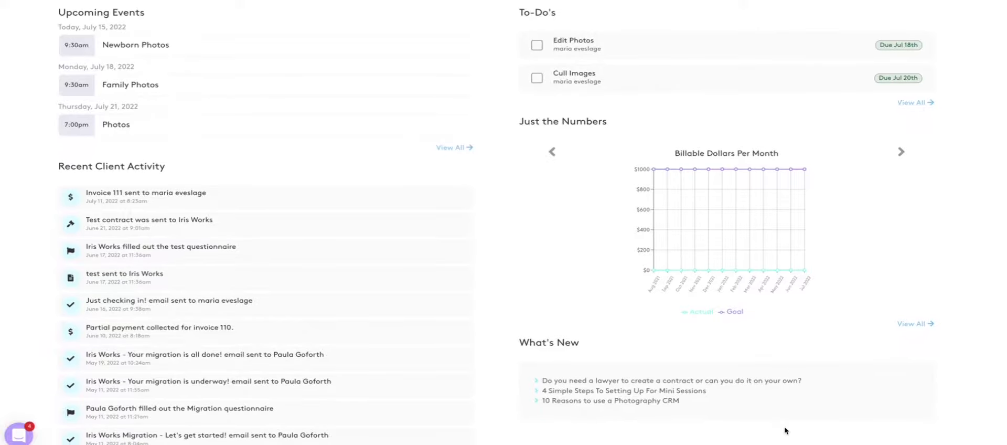
{"action": "scroll", "coordinate": [785, 428], "scroll_direction": "up", "scroll_amount": 3}
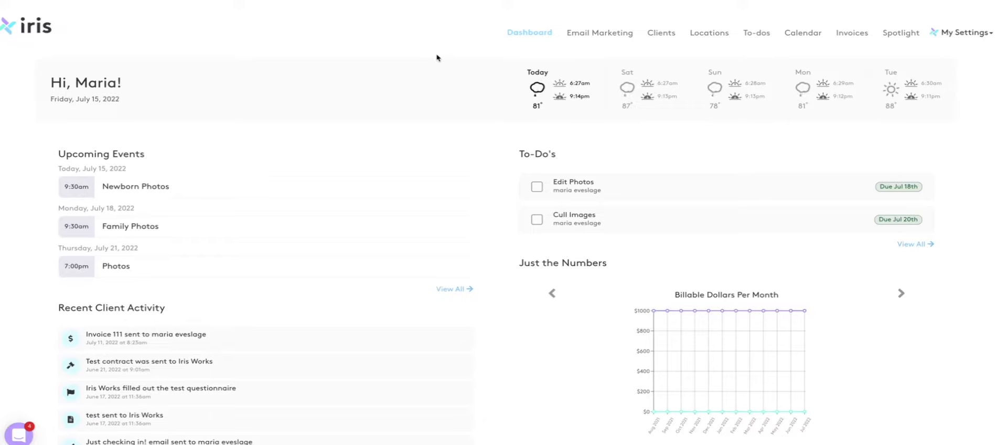
{"action": "left_click", "coordinate": [956, 34]}
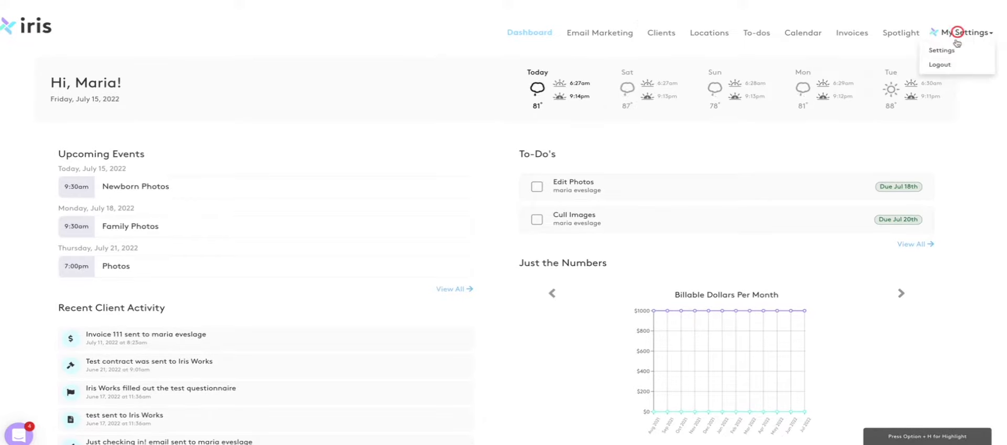
{"action": "left_click", "coordinate": [943, 50]}
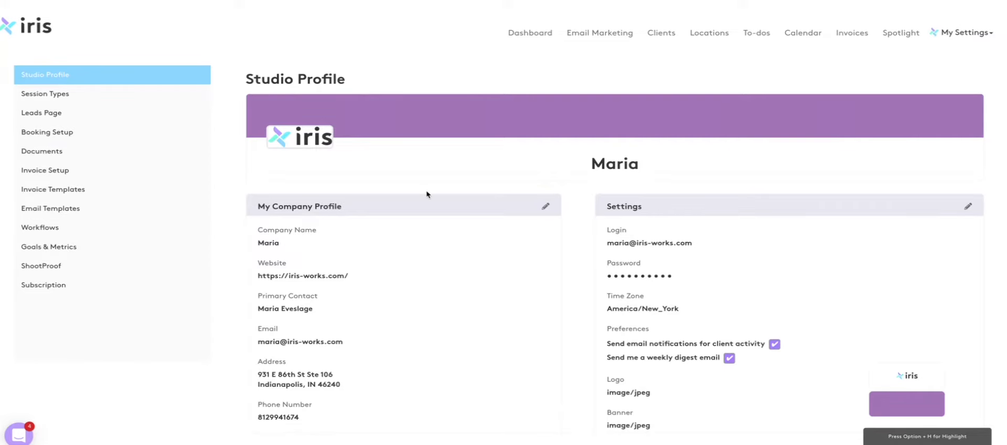
- Examine the studio profile, including the company details, account settings, email signature and contract signature sections
{"action": "scroll", "coordinate": [432, 211], "scroll_direction": "down", "scroll_amount": 2}
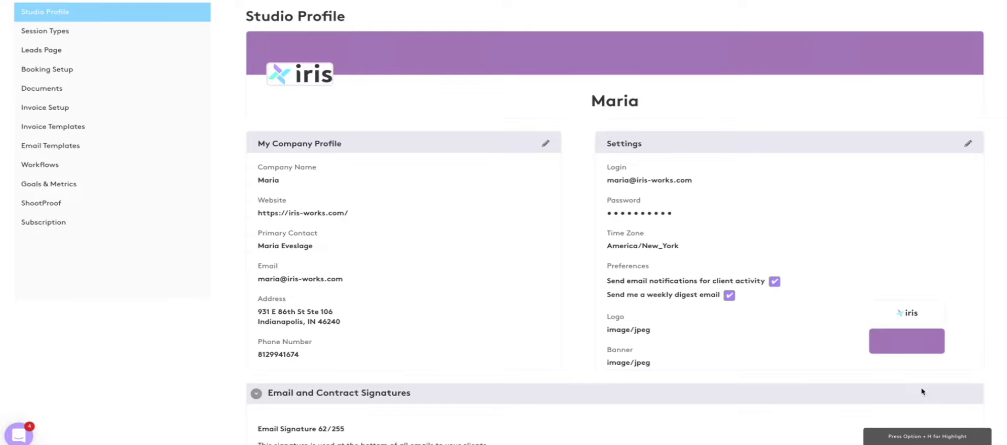
{"action": "left_click_drag", "start_coordinate": [936, 435], "coordinate": [785, 422]}
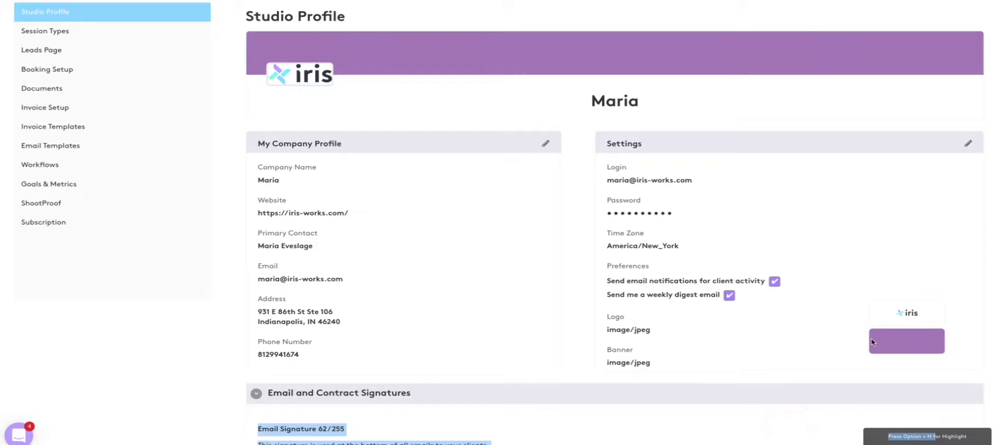
{"action": "scroll", "coordinate": [871, 341], "scroll_direction": "down", "scroll_amount": 2}
{"action": "left_click", "coordinate": [758, 392]}
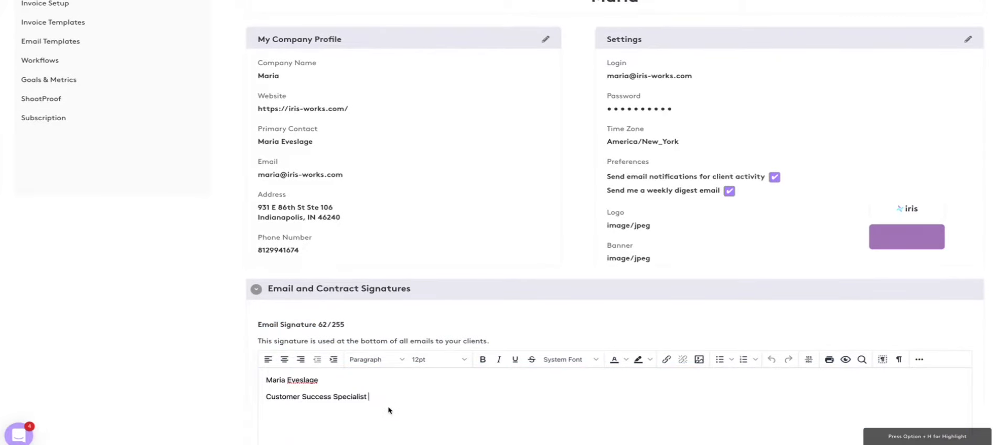
{"action": "scroll", "coordinate": [392, 402], "scroll_direction": "down", "scroll_amount": 1}
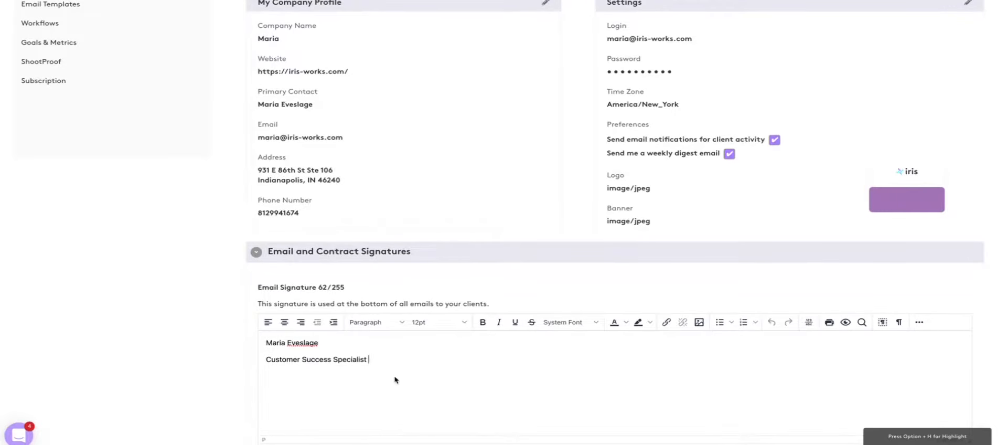
{"action": "left_click_drag", "start_coordinate": [350, 288], "coordinate": [256, 291]}
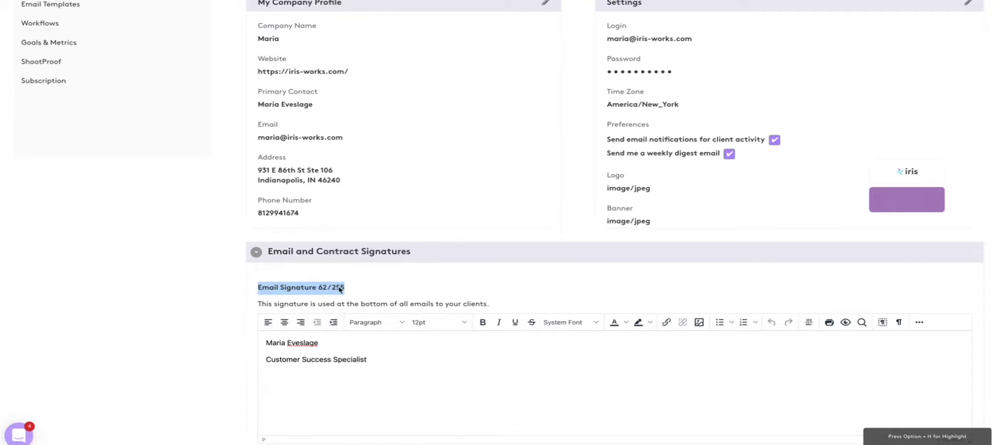
{"action": "scroll", "coordinate": [420, 293], "scroll_direction": "down", "scroll_amount": 3}
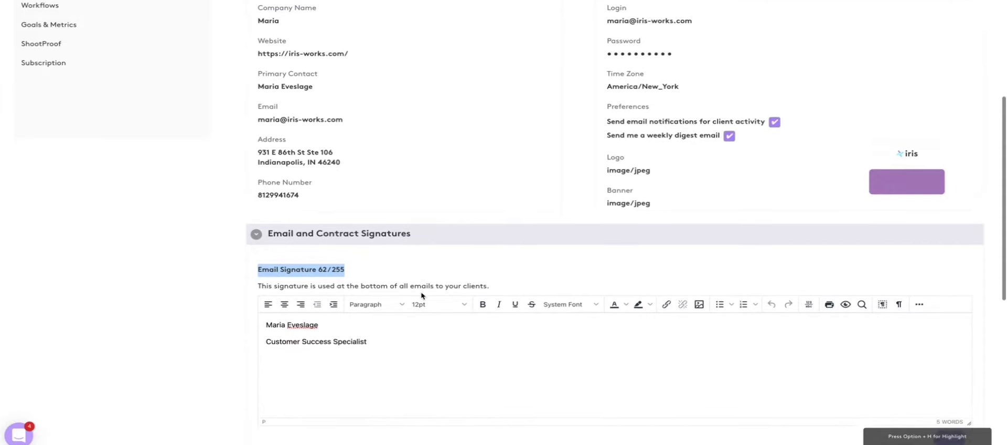
{"action": "scroll", "coordinate": [420, 293], "scroll_direction": "down", "scroll_amount": 2}
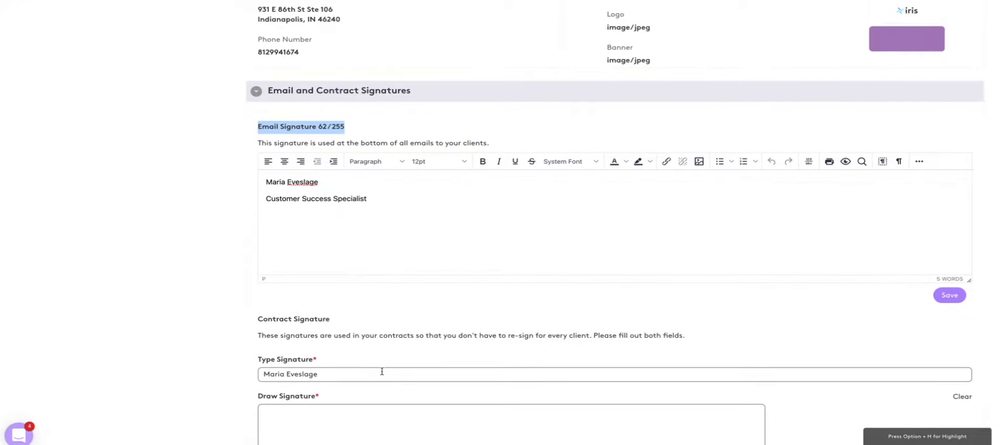
{"action": "scroll", "coordinate": [382, 371], "scroll_direction": "down", "scroll_amount": 3}
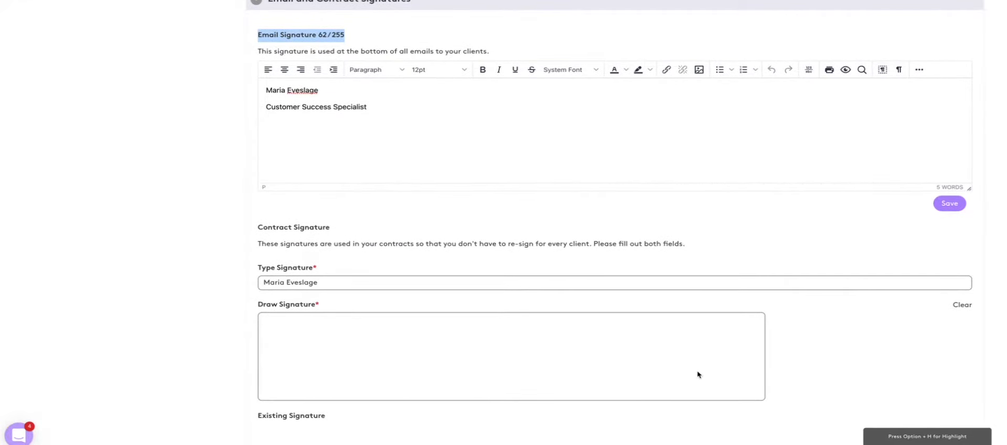
{"action": "scroll", "coordinate": [699, 374], "scroll_direction": "down", "scroll_amount": 3}
{"action": "scroll", "coordinate": [753, 386], "scroll_direction": "up", "scroll_amount": 3}
{"action": "scroll", "coordinate": [754, 387], "scroll_direction": "up", "scroll_amount": 10}
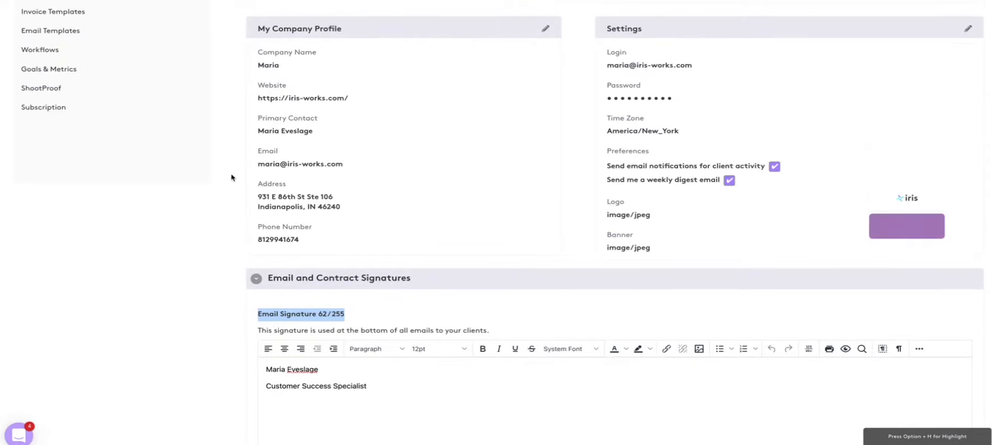
{"action": "scroll", "coordinate": [231, 178], "scroll_direction": "up", "scroll_amount": 5}
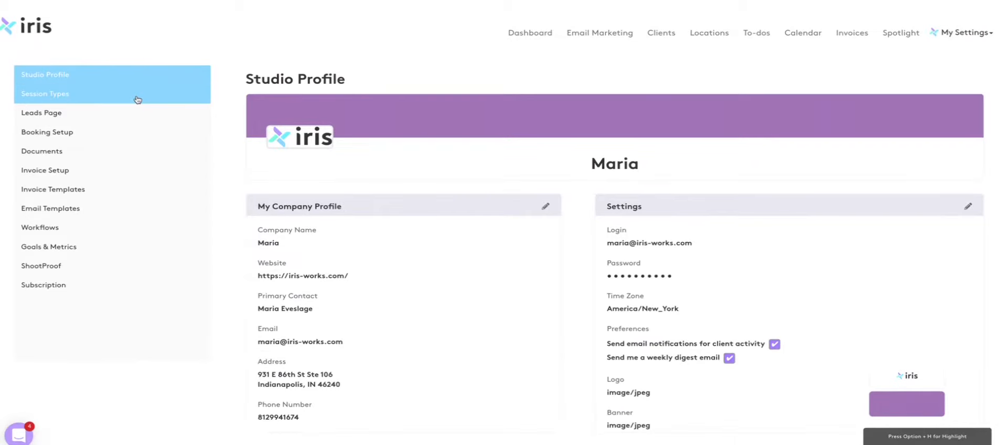
- View the session types and inspect the new session type form, trying its website lead form display option, and cancel without saving
{"action": "left_click", "coordinate": [138, 100]}
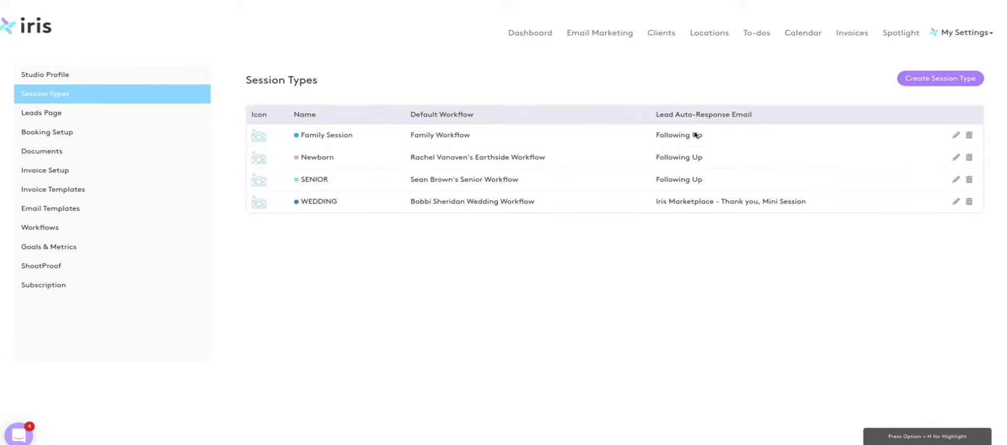
{"action": "left_click", "coordinate": [920, 78]}
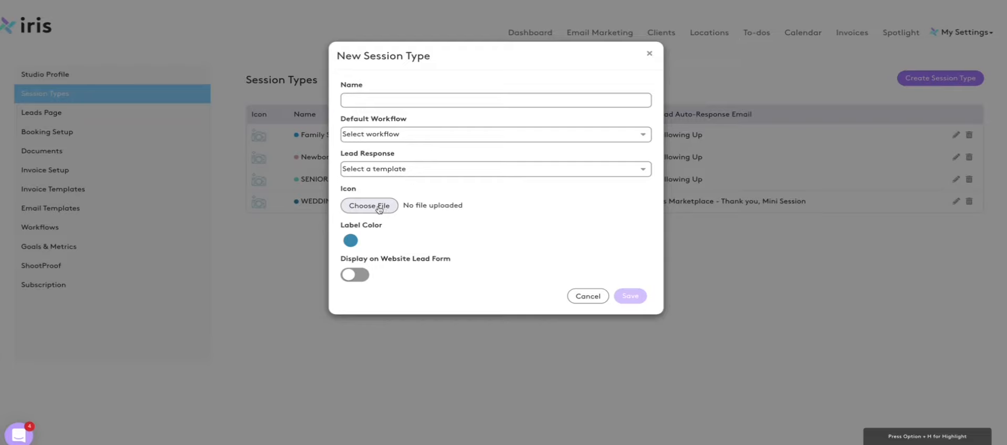
{"action": "left_click", "coordinate": [363, 279]}
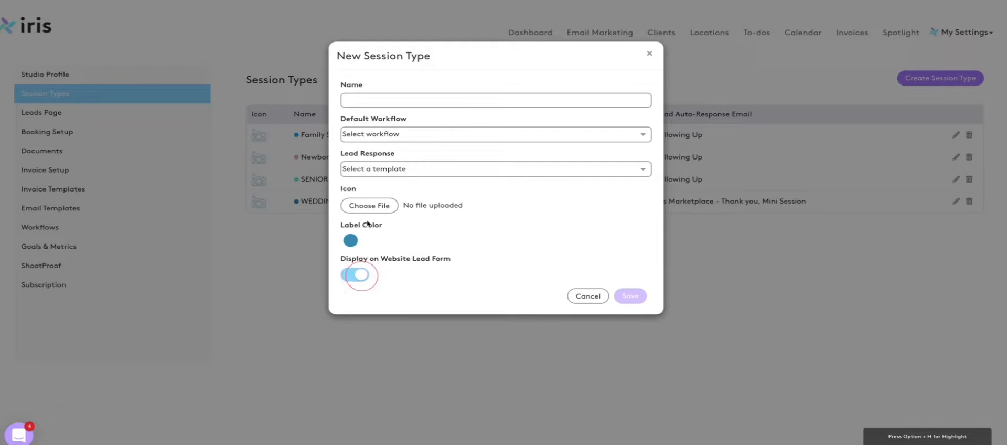
{"action": "left_click", "coordinate": [585, 297]}
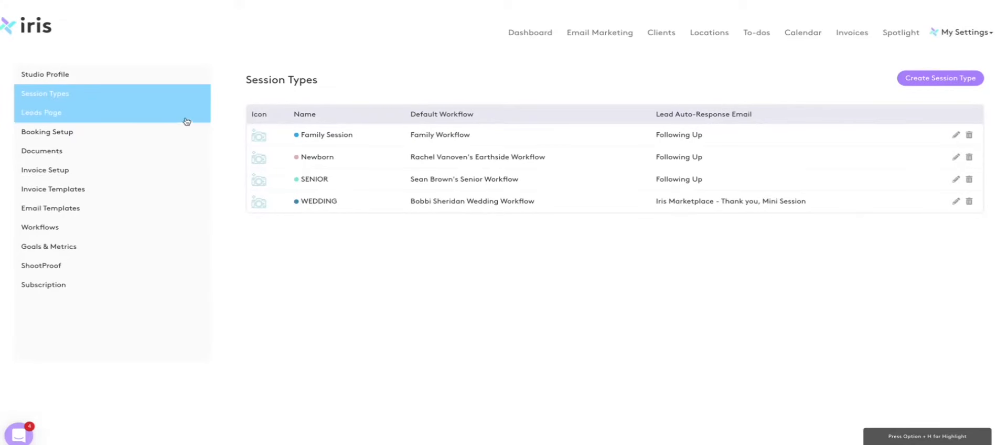
- Examine the leads page form settings, including the headline, auto response email, form layout choices, layout photo and custom fields
{"action": "left_click", "coordinate": [124, 111]}
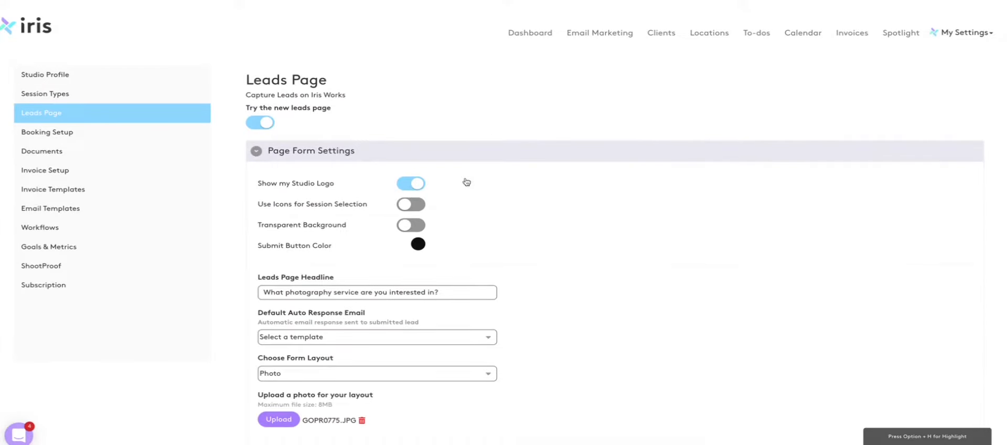
{"action": "scroll", "coordinate": [432, 187], "scroll_direction": "down", "scroll_amount": 1}
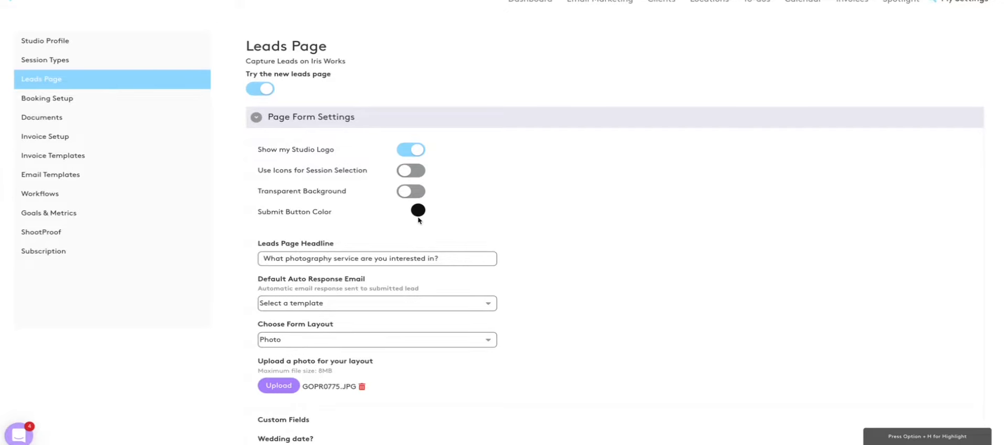
{"action": "scroll", "coordinate": [418, 219], "scroll_direction": "down", "scroll_amount": 1}
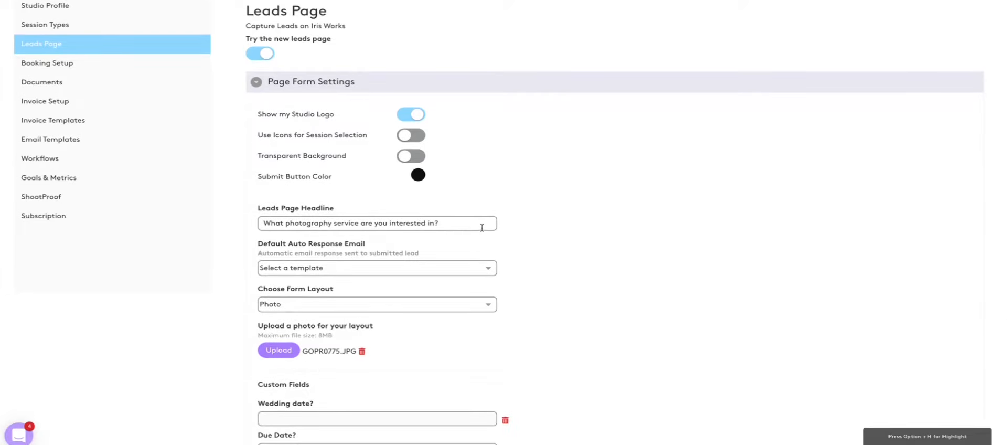
{"action": "scroll", "coordinate": [481, 227], "scroll_direction": "down", "scroll_amount": 1}
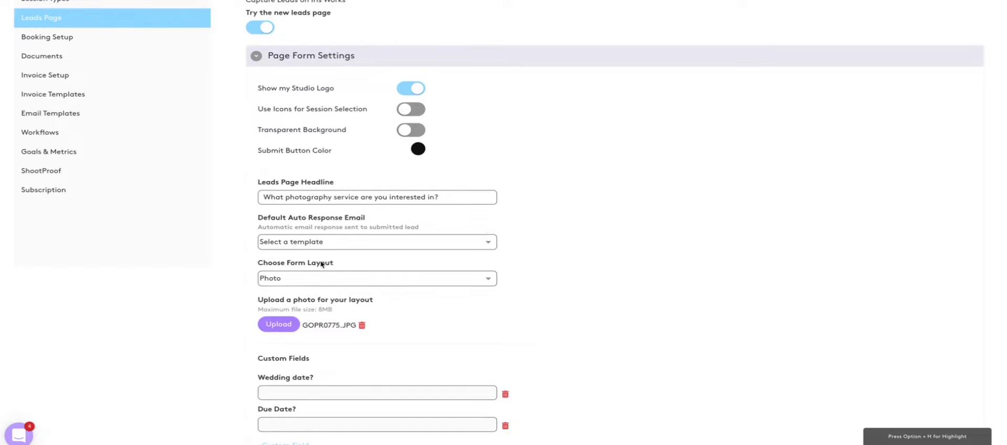
{"action": "scroll", "coordinate": [383, 205], "scroll_direction": "down", "scroll_amount": 2}
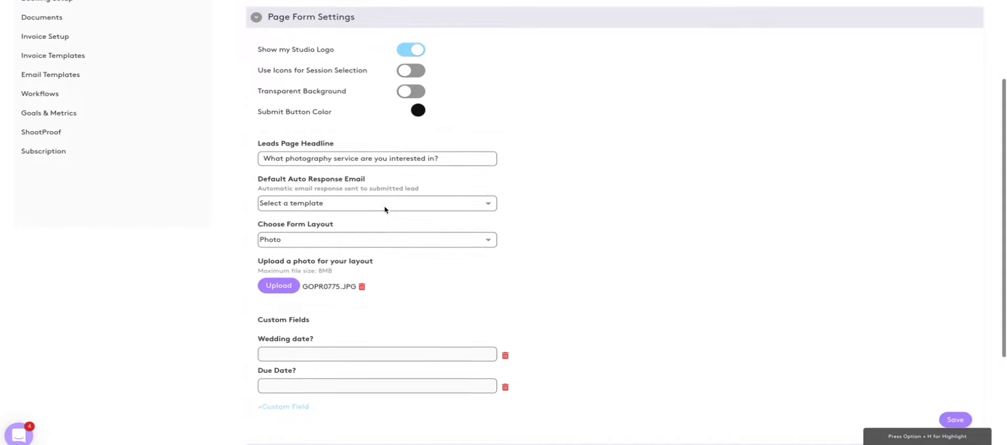
{"action": "left_click", "coordinate": [480, 238]}
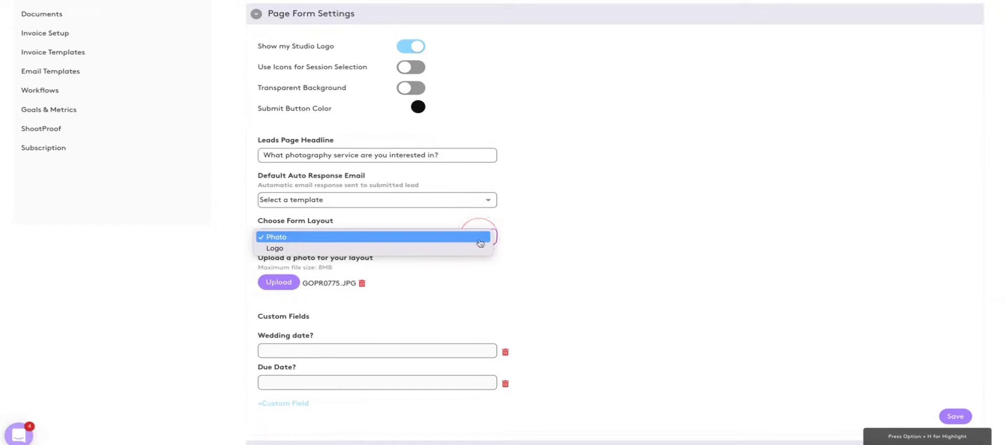
{"action": "left_click", "coordinate": [516, 253]}
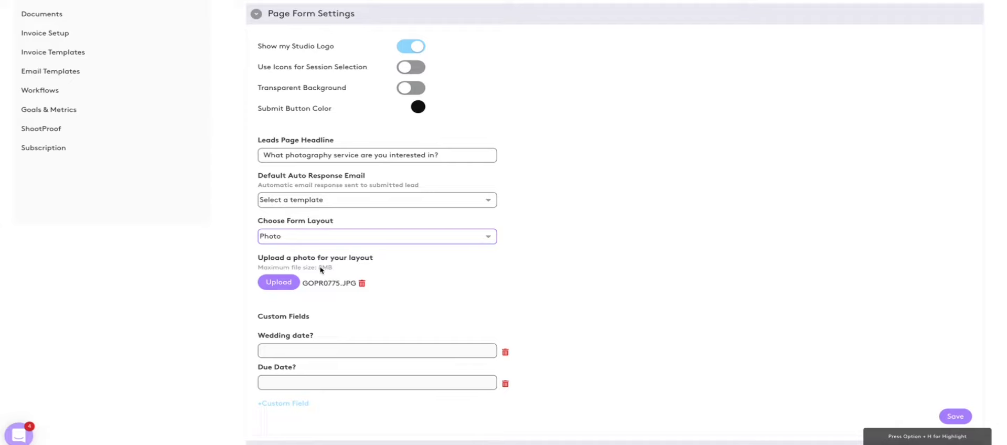
{"action": "scroll", "coordinate": [299, 267], "scroll_direction": "down", "scroll_amount": 2}
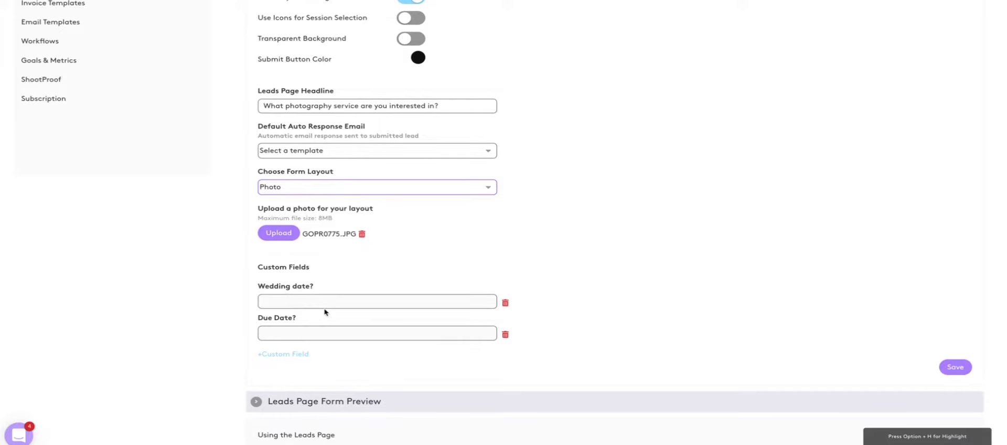
{"action": "scroll", "coordinate": [324, 312], "scroll_direction": "down", "scroll_amount": 5}
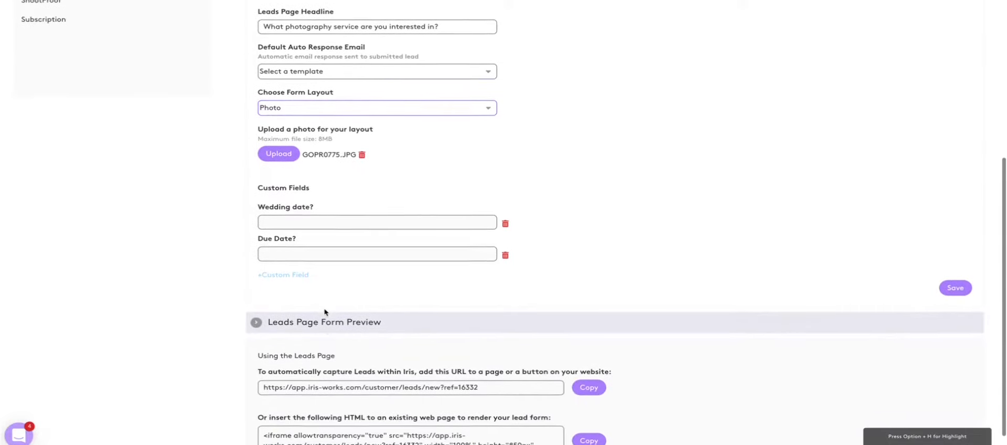
{"action": "scroll", "coordinate": [325, 312], "scroll_direction": "down", "scroll_amount": 1}
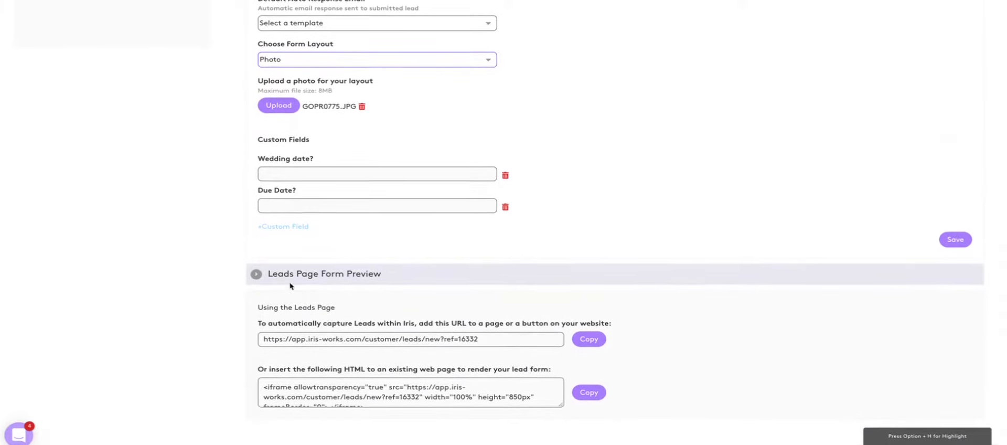
- Expand the leads page form preview and review the form along with the URL and HTML for embedding it
{"action": "left_click", "coordinate": [259, 278]}
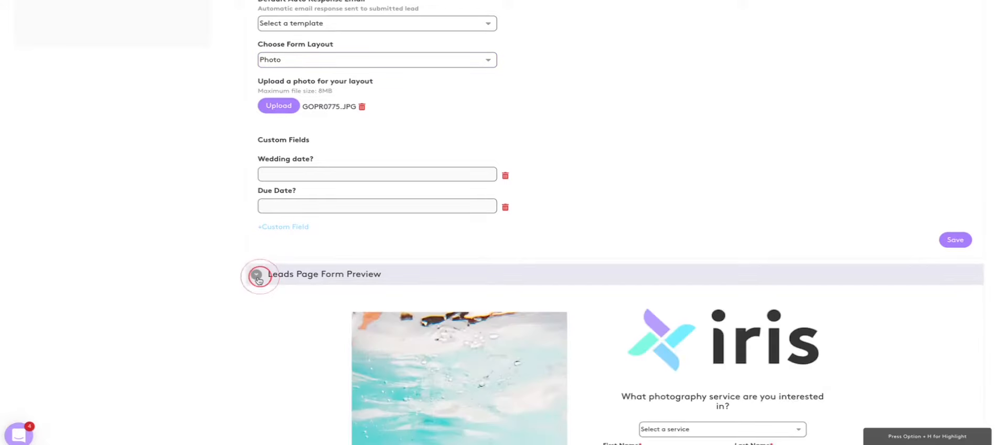
{"action": "scroll", "coordinate": [385, 278], "scroll_direction": "down", "scroll_amount": 5}
{"action": "scroll", "coordinate": [389, 276], "scroll_direction": "down", "scroll_amount": 6}
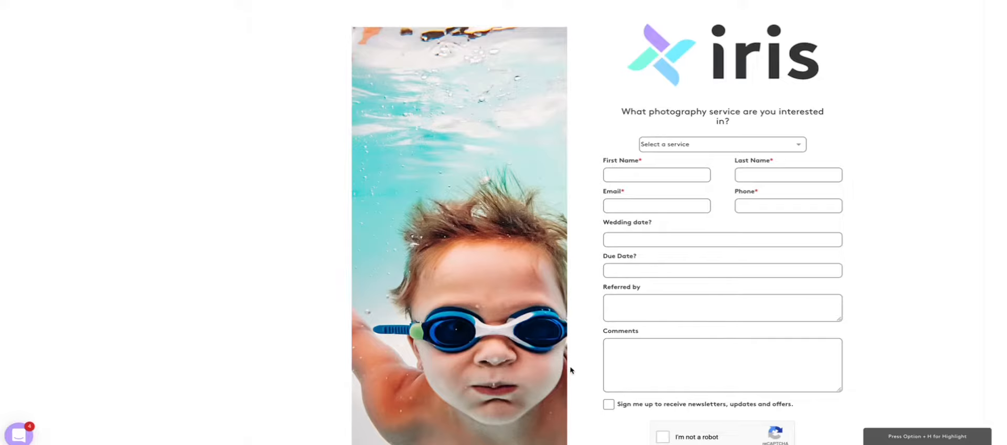
{"action": "scroll", "coordinate": [567, 373], "scroll_direction": "down", "scroll_amount": 3}
{"action": "scroll", "coordinate": [570, 370], "scroll_direction": "down", "scroll_amount": 3}
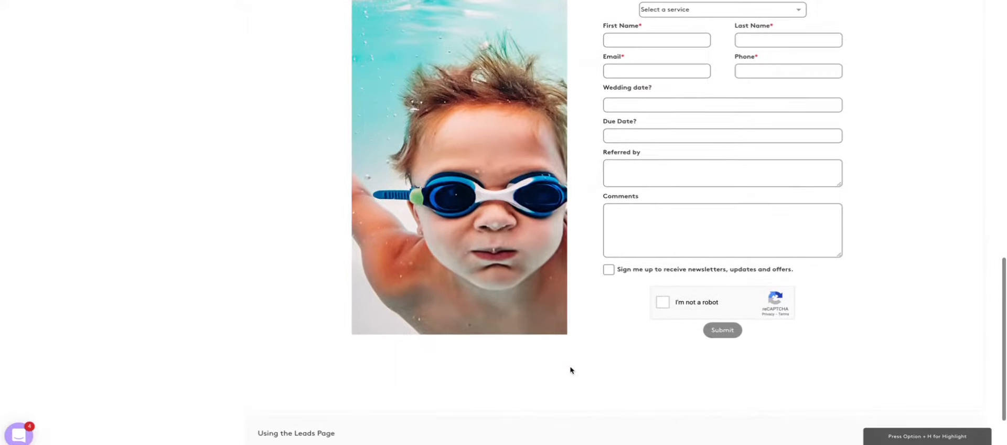
{"action": "scroll", "coordinate": [571, 370], "scroll_direction": "down", "scroll_amount": 2}
{"action": "scroll", "coordinate": [571, 370], "scroll_direction": "down", "scroll_amount": 1}
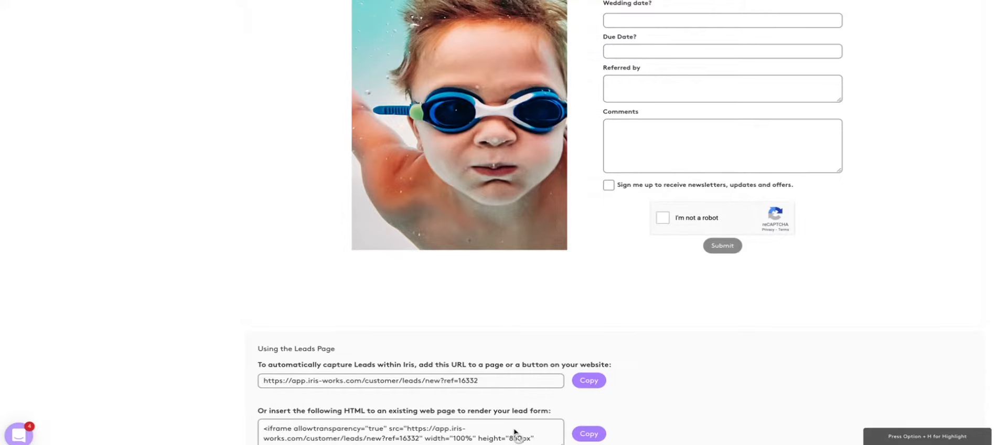
- Open the booking setup and show its option for automatically reinstating availabilities of deleted sessions
{"action": "scroll", "coordinate": [515, 431], "scroll_direction": "up", "scroll_amount": 15}
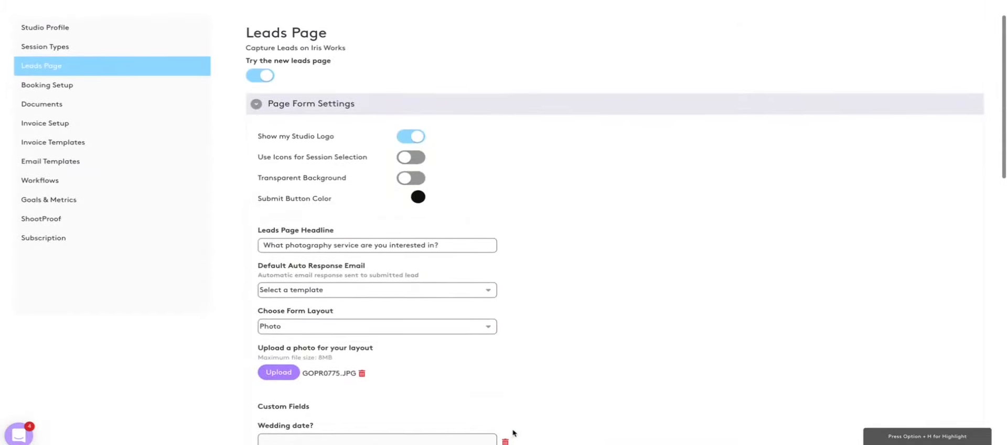
{"action": "left_click", "coordinate": [132, 87]}
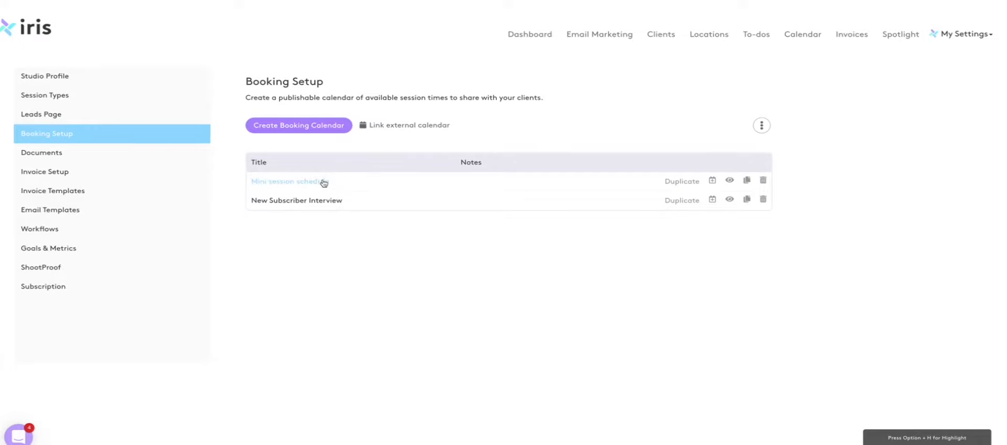
{"action": "left_click", "coordinate": [762, 126]}
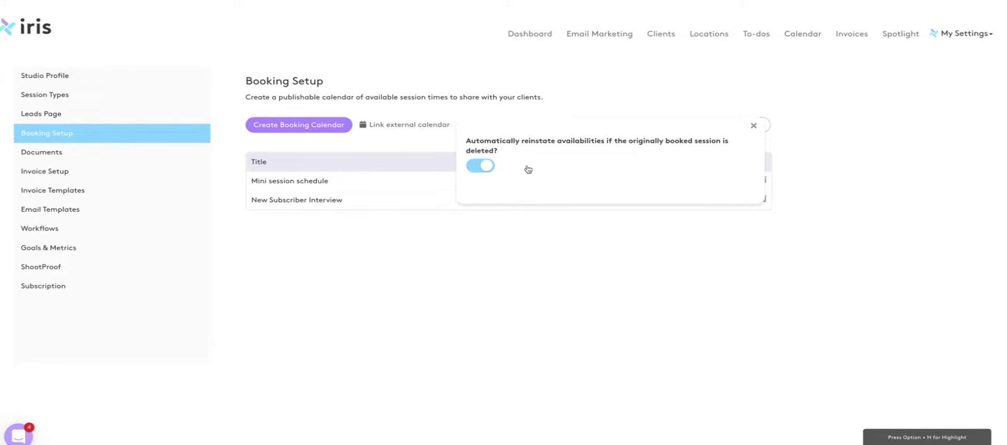
- Close the availability reinstatement option and review the calendar info of the Mini session schedule booking calendar
{"action": "left_click", "coordinate": [752, 128]}
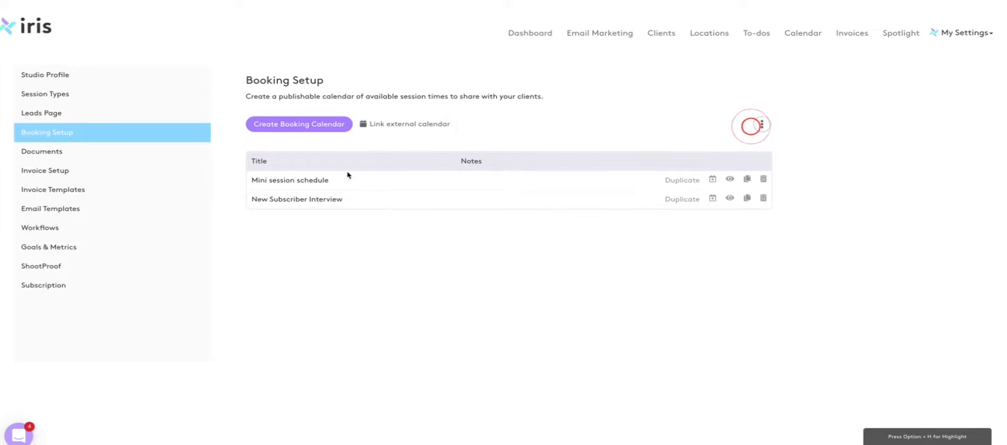
{"action": "left_click", "coordinate": [266, 181]}
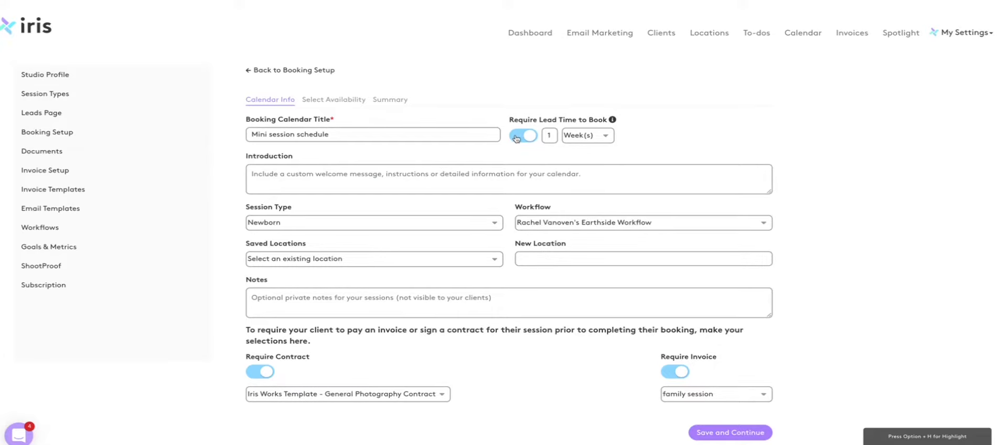
{"action": "scroll", "coordinate": [385, 264], "scroll_direction": "down", "scroll_amount": 1}
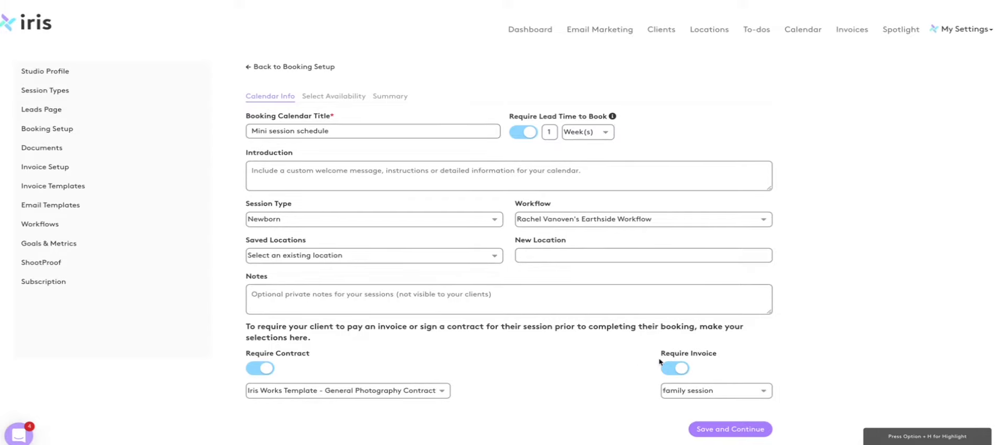
- Add a 6:00pm - 7:00pm availability on Friday, July 15 to the mini session calendar
{"action": "left_click", "coordinate": [353, 98]}
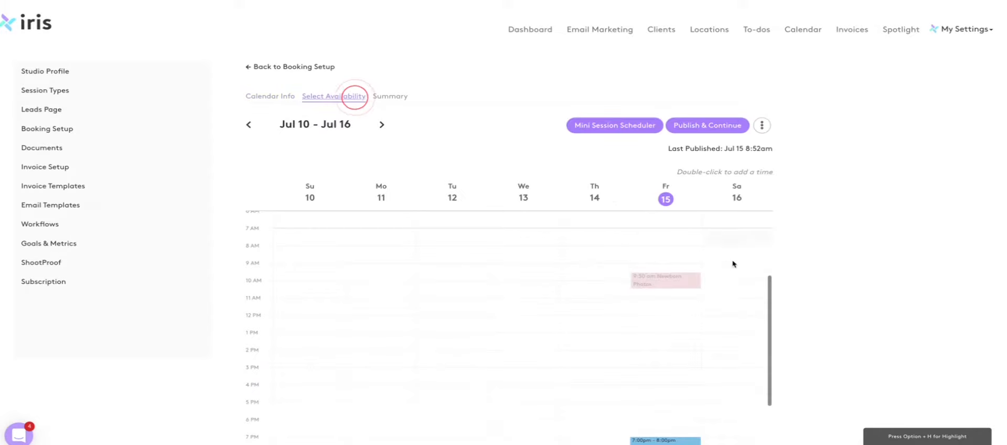
{"action": "scroll", "coordinate": [682, 439], "scroll_direction": "down", "scroll_amount": 1}
{"action": "double_click", "coordinate": [610, 395]}
{"action": "double_click", "coordinate": [653, 394]}
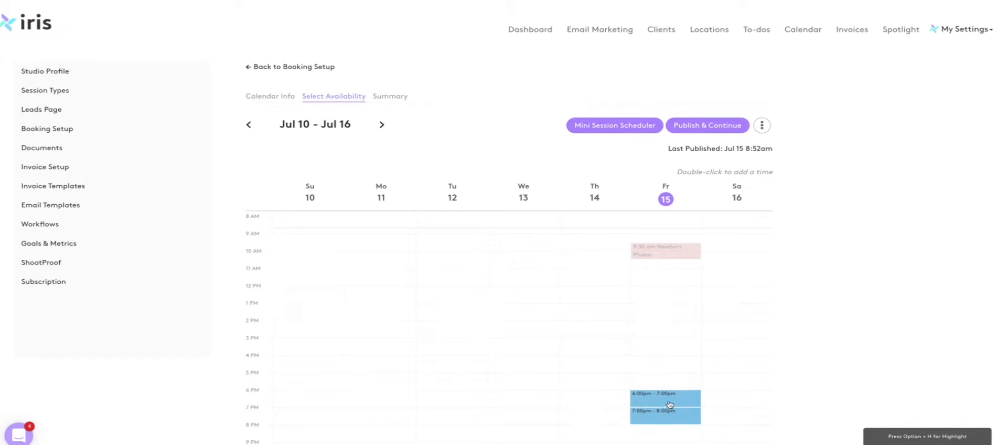
- Check the Mini Session Scheduler options without saving, and publish the calendar's availability
{"action": "left_click", "coordinate": [649, 129]}
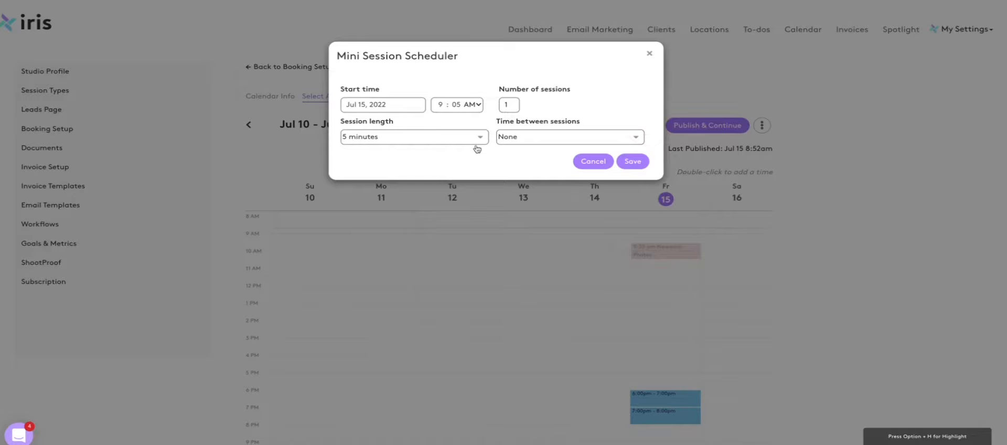
{"action": "left_click", "coordinate": [588, 162]}
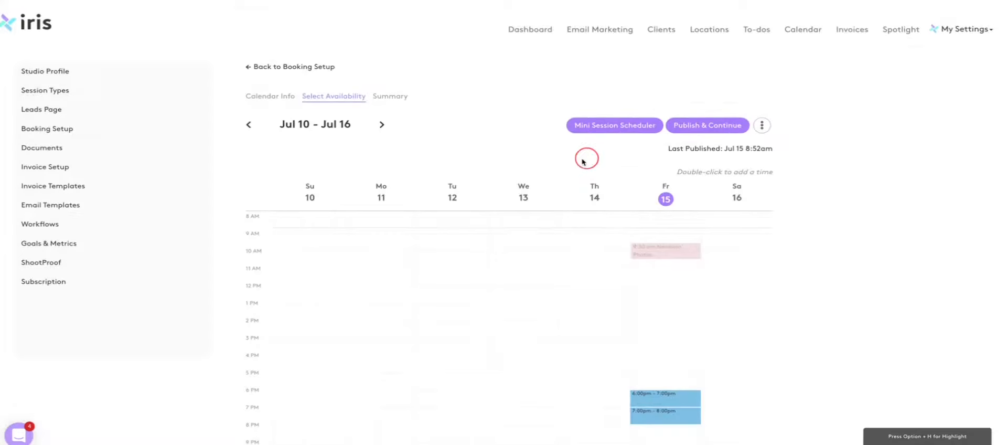
{"action": "left_click", "coordinate": [716, 125]}
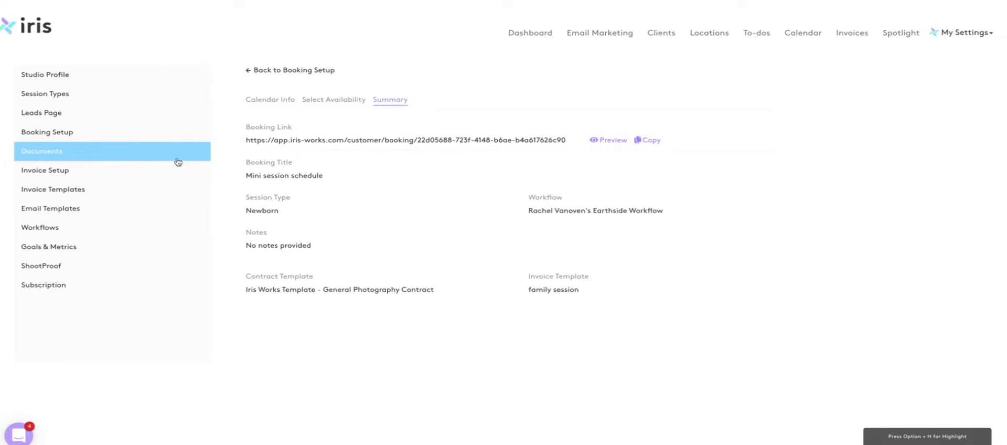
- Filter the documents settings to uploaded documents only and inspect the form for adding a new file without adding one
{"action": "left_click", "coordinate": [177, 160]}
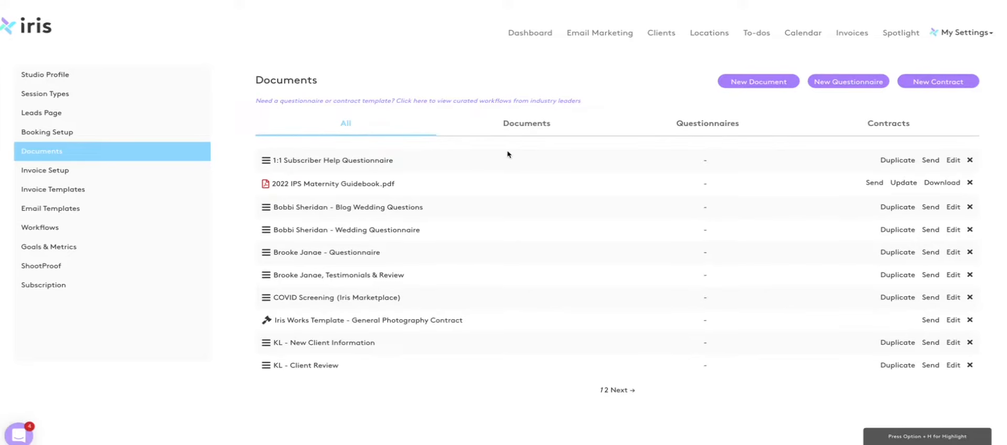
{"action": "left_click", "coordinate": [525, 133]}
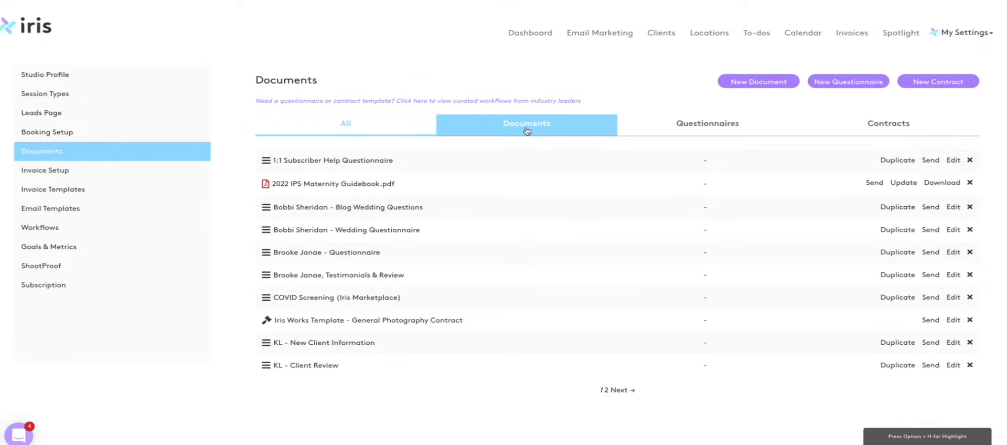
{"action": "left_click", "coordinate": [527, 130]}
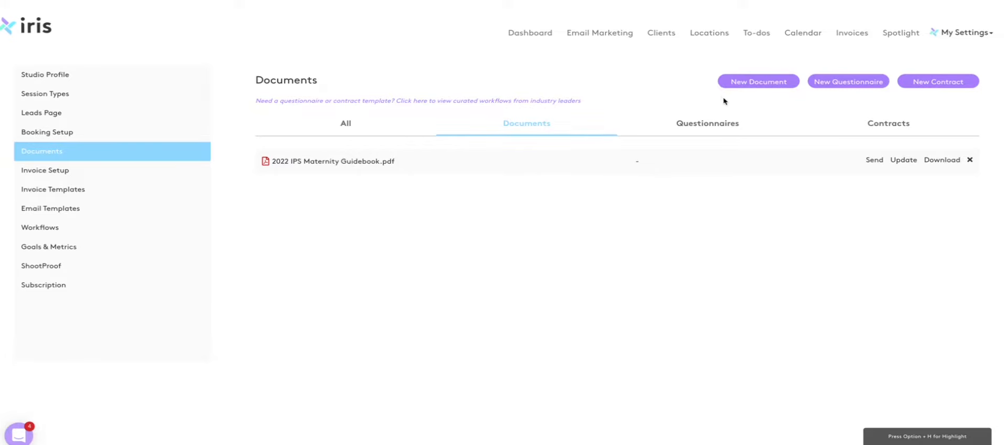
{"action": "left_click", "coordinate": [780, 85]}
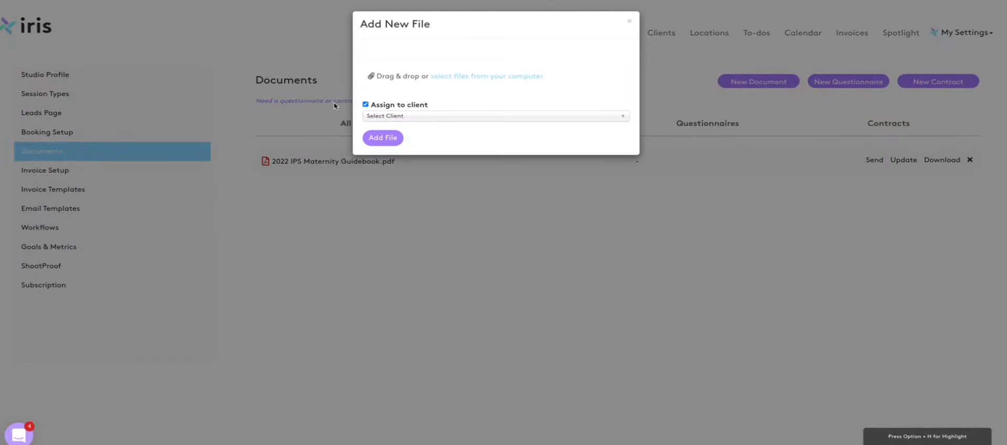
{"action": "left_click", "coordinate": [630, 21]}
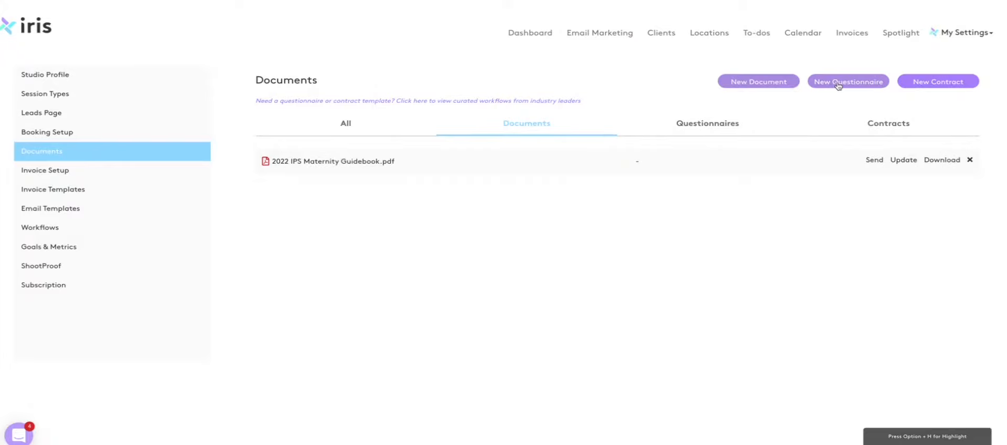
- Try adding a Check Box and a Multiple Check field to a new questionnaire, and discard it without saving
{"action": "left_click", "coordinate": [839, 84]}
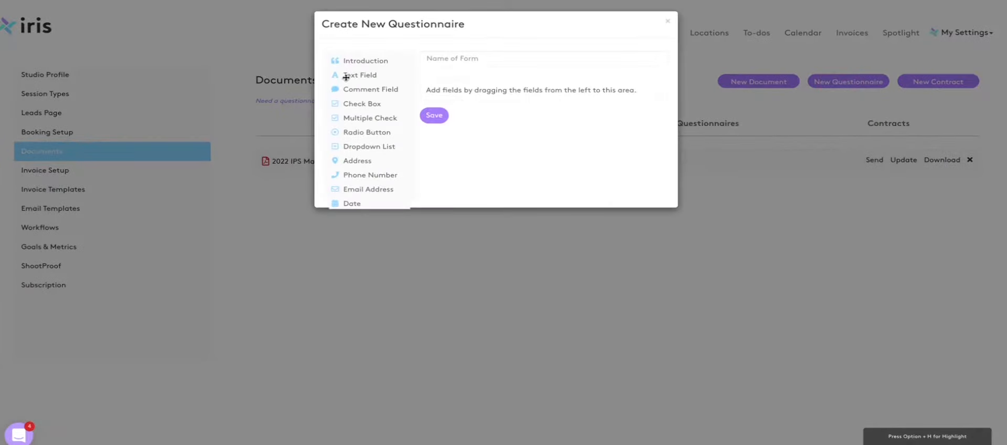
{"action": "left_click_drag", "start_coordinate": [352, 86], "coordinate": [467, 94]}
{"action": "left_click_drag", "start_coordinate": [367, 117], "coordinate": [449, 161]}
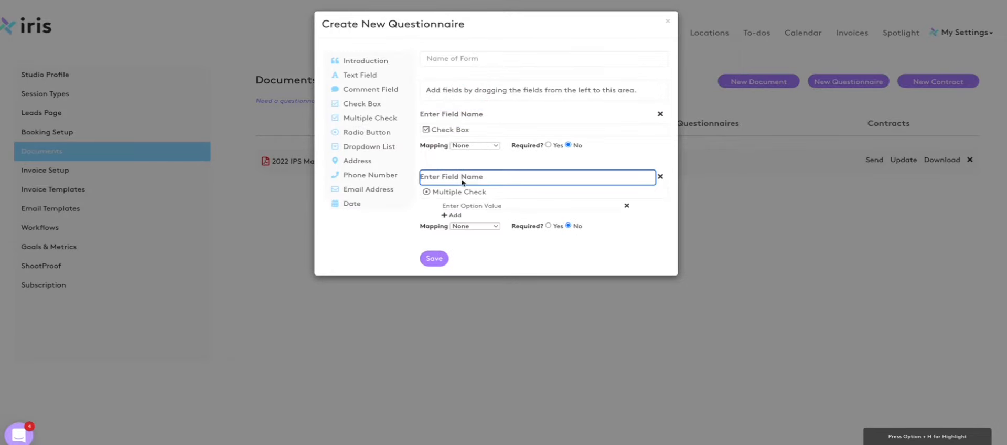
{"action": "left_click", "coordinate": [668, 21]}
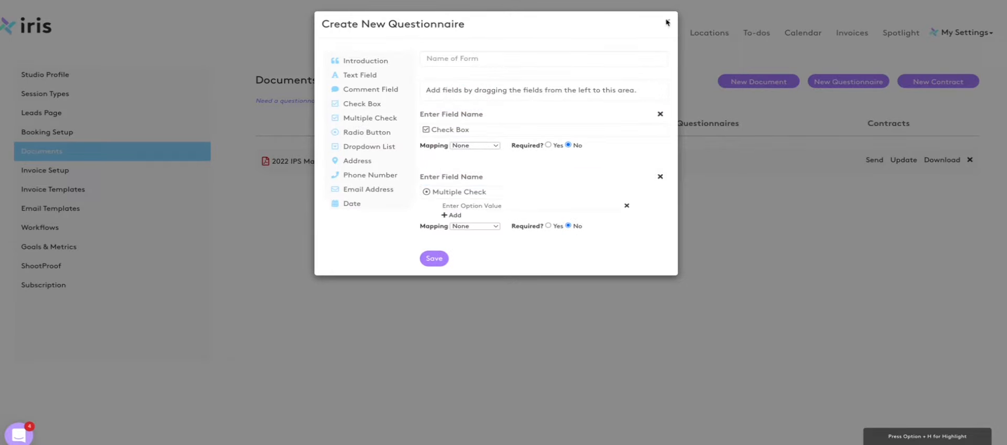
{"action": "left_click", "coordinate": [604, 44]}
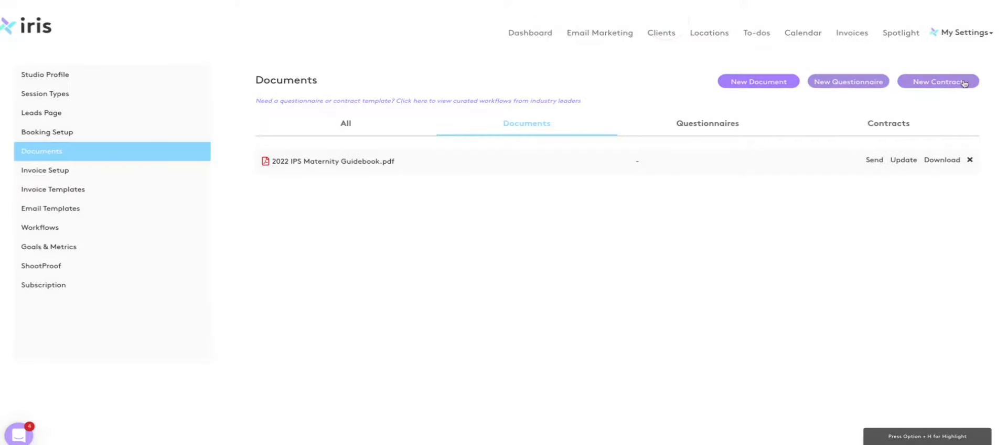
- Try a new contract requiring two client signatures with the client's phone number variable in its body, and close it without saving
{"action": "left_click", "coordinate": [938, 82]}
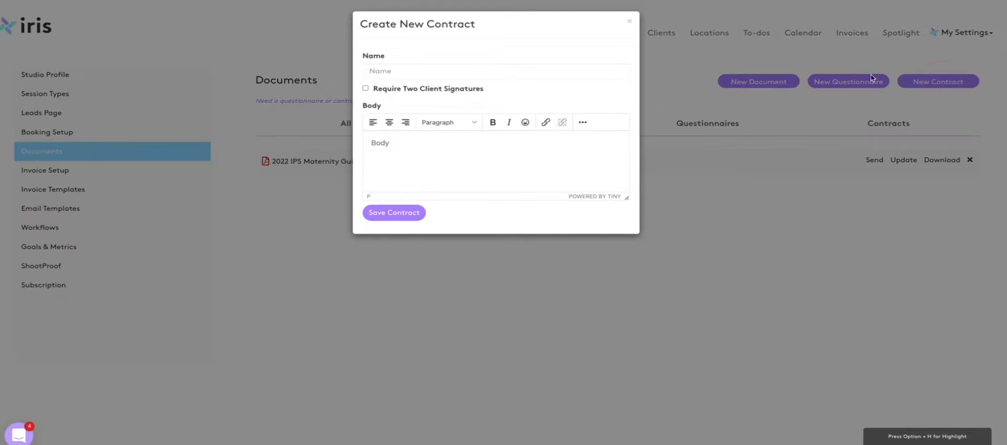
{"action": "left_click", "coordinate": [366, 88]}
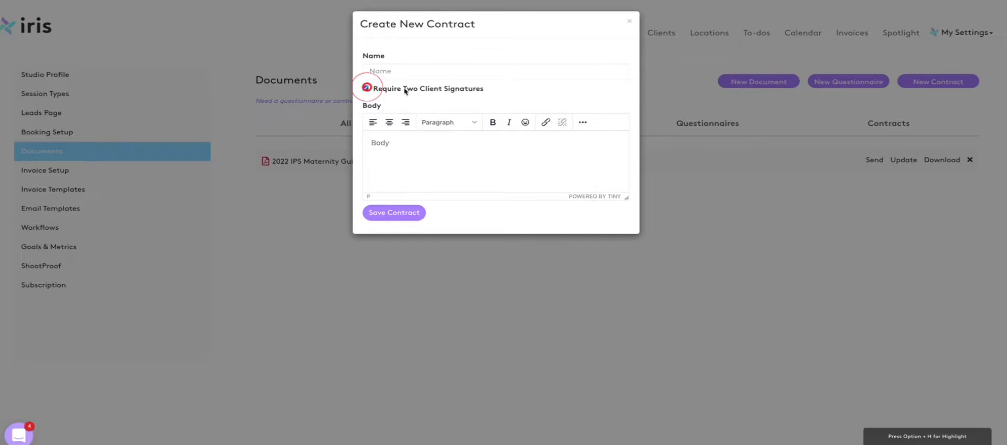
{"action": "left_click", "coordinate": [583, 123]}
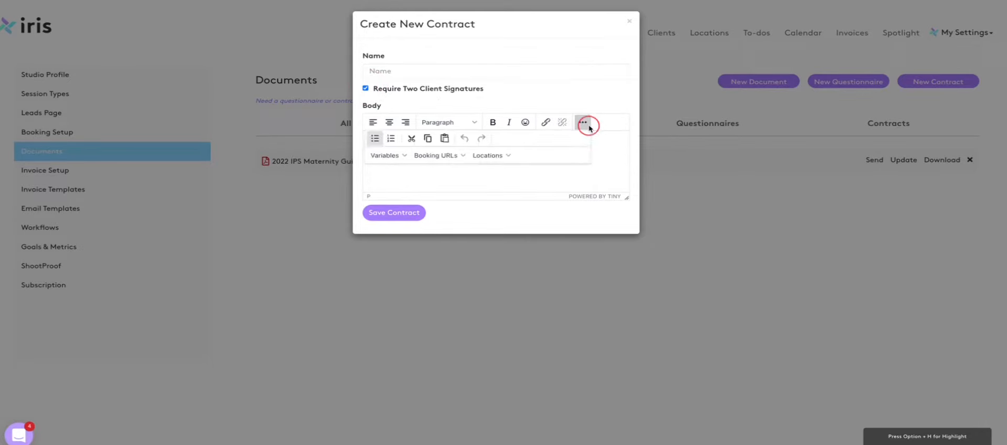
{"action": "left_click", "coordinate": [404, 156]}
{"action": "scroll", "coordinate": [421, 236], "scroll_direction": "down", "scroll_amount": 2}
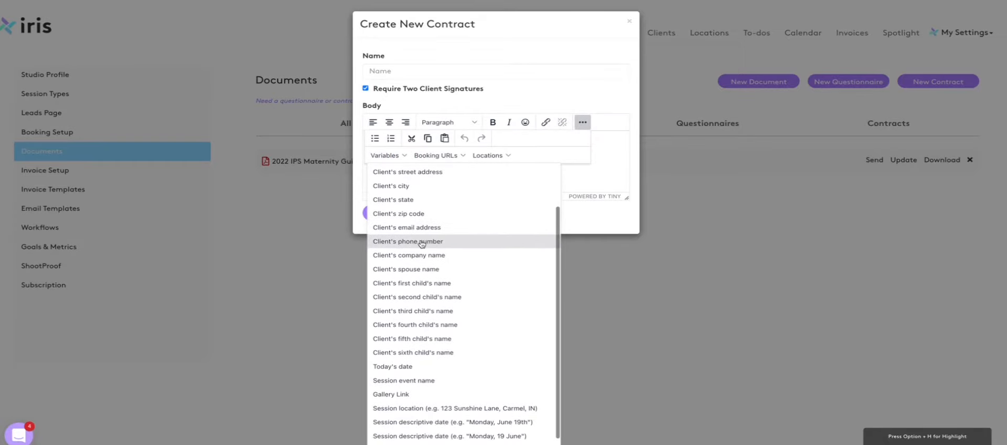
{"action": "left_click", "coordinate": [422, 241]}
{"action": "left_click", "coordinate": [384, 155]}
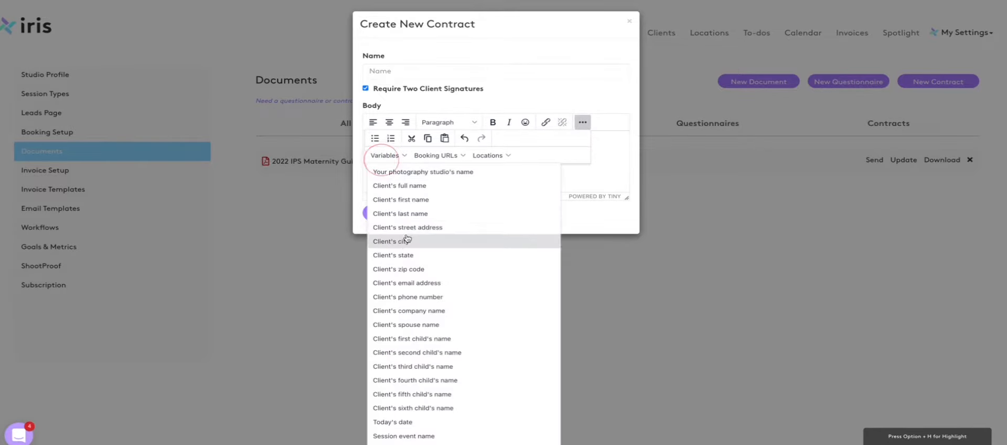
{"action": "left_click", "coordinate": [579, 142]}
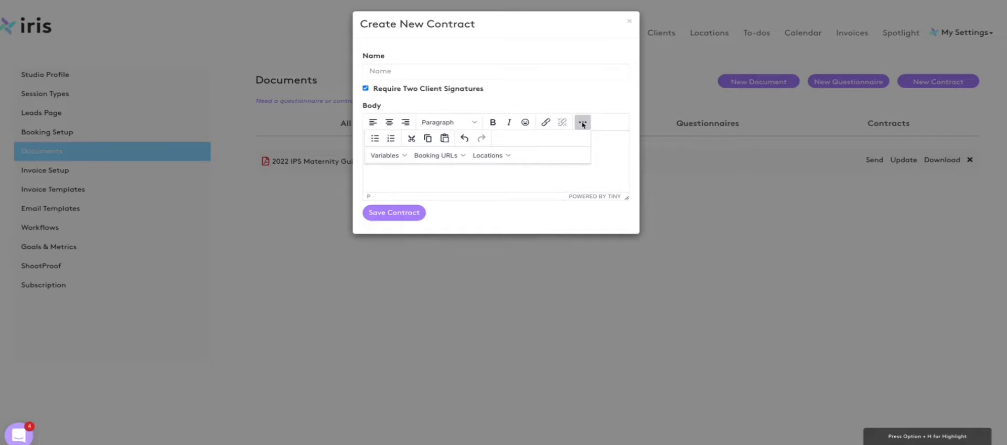
{"action": "left_click", "coordinate": [582, 123]}
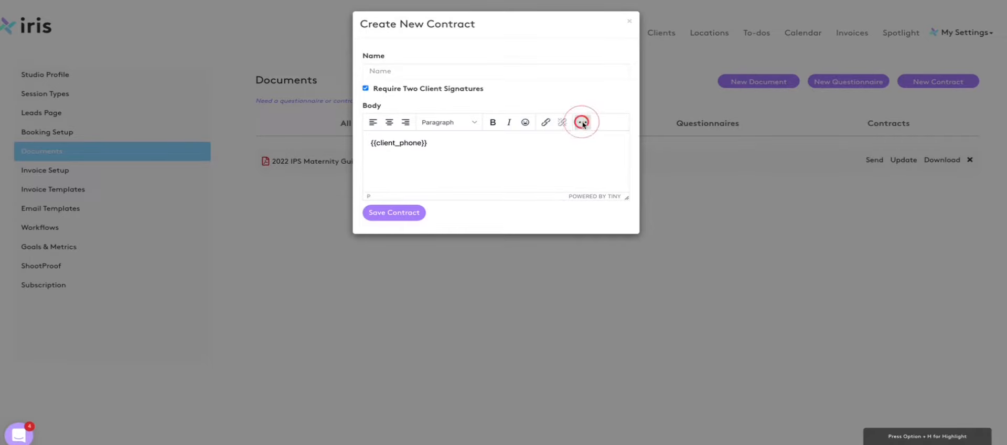
{"action": "left_click", "coordinate": [628, 21]}
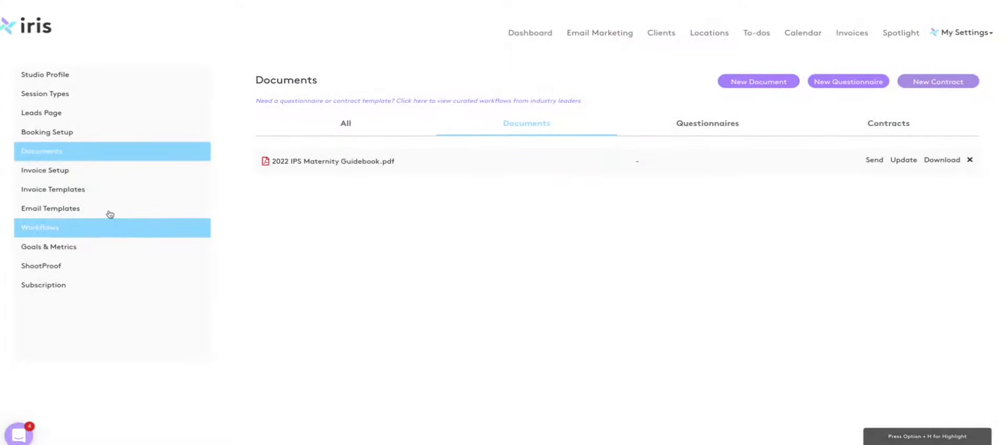
- View the currency choices in the invoice setup's settings and turn on sales tax
{"action": "left_click", "coordinate": [105, 170]}
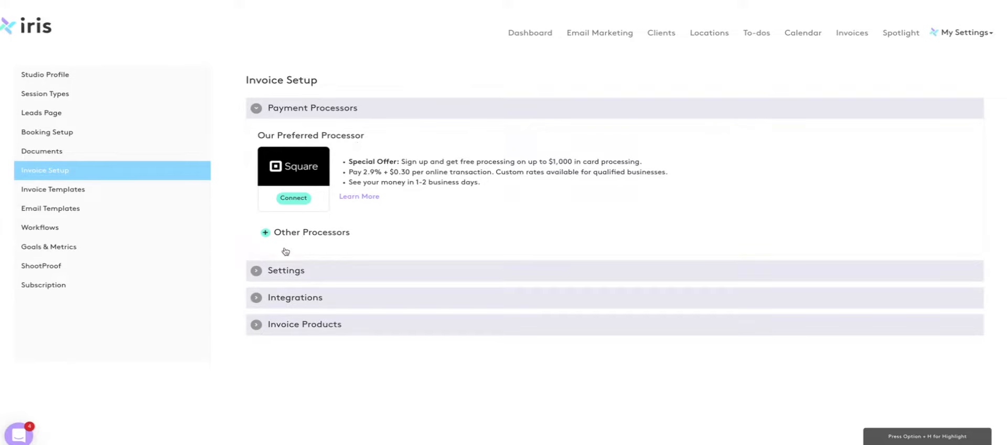
{"action": "left_click", "coordinate": [266, 275]}
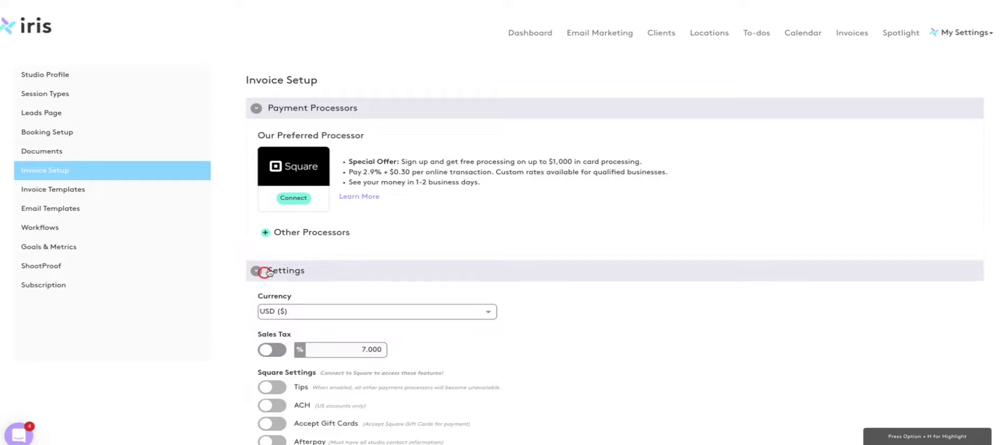
{"action": "left_click", "coordinate": [324, 315]}
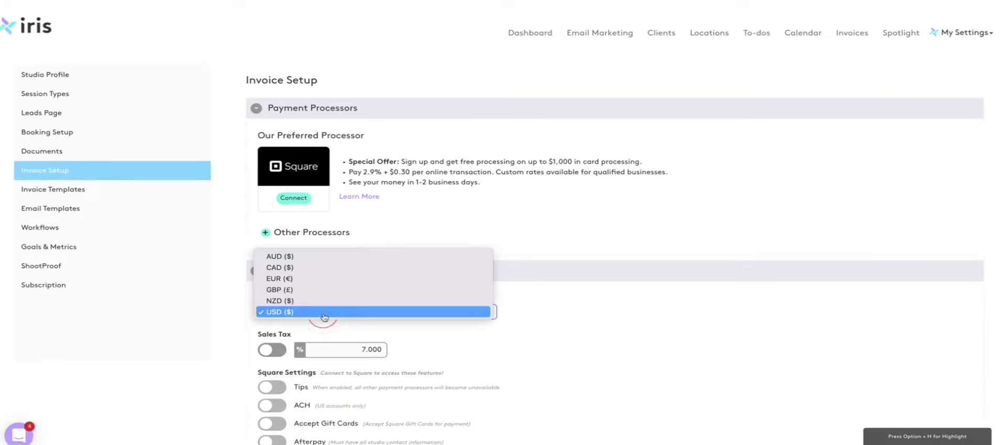
{"action": "left_click", "coordinate": [446, 338]}
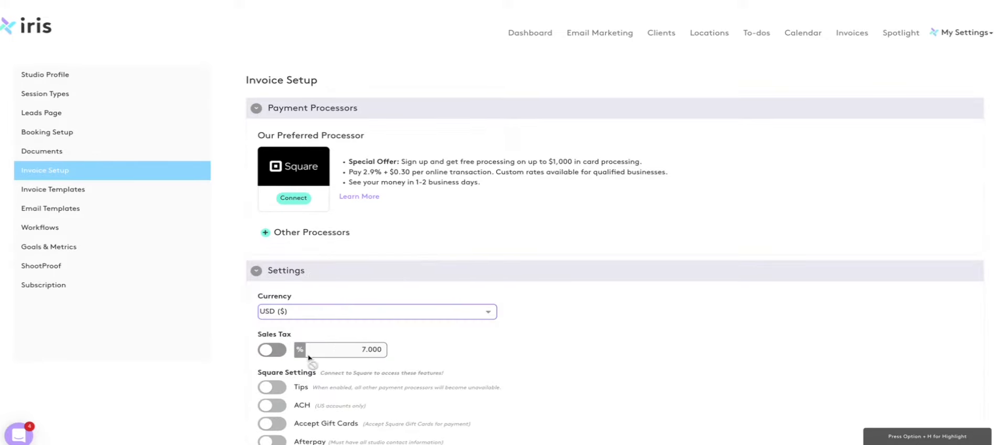
{"action": "left_click", "coordinate": [277, 352]}
- Review the Square settings for invoices and enable sending automatic payment reminders
{"action": "scroll", "coordinate": [365, 342], "scroll_direction": "down", "scroll_amount": 1}
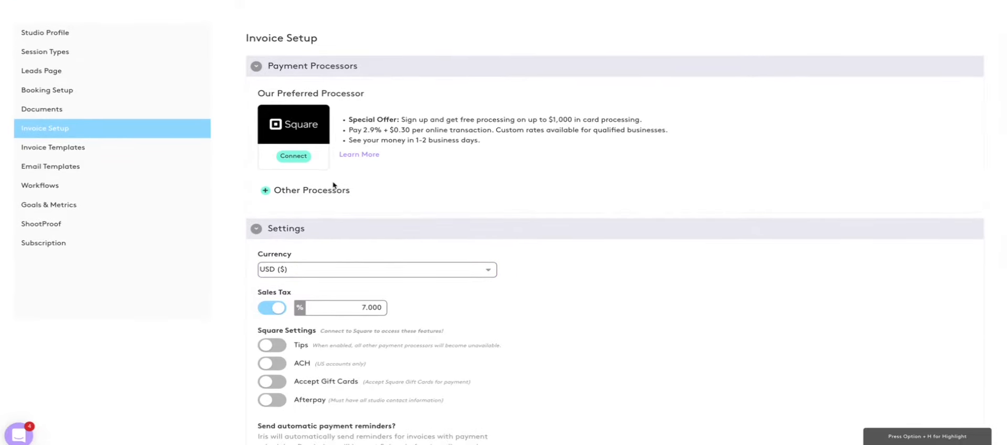
{"action": "scroll", "coordinate": [288, 352], "scroll_direction": "down", "scroll_amount": 1}
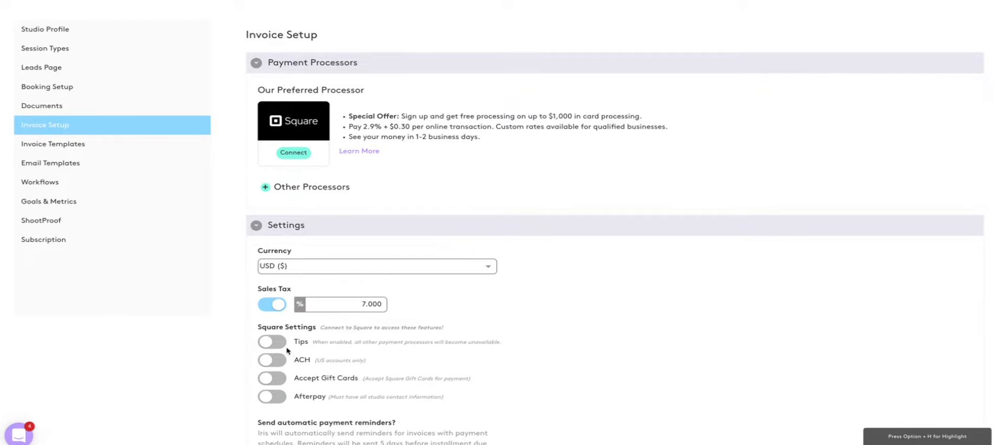
{"action": "scroll", "coordinate": [283, 344], "scroll_direction": "down", "scroll_amount": 1}
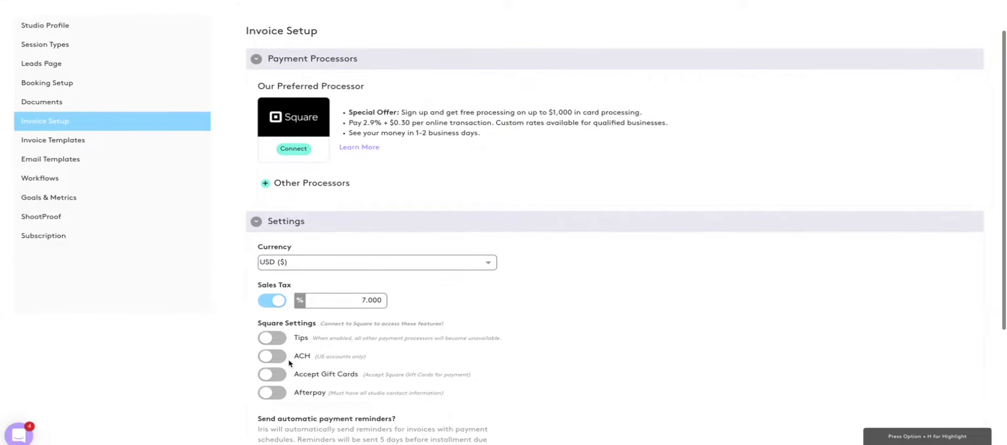
{"action": "scroll", "coordinate": [360, 365], "scroll_direction": "down", "scroll_amount": 2}
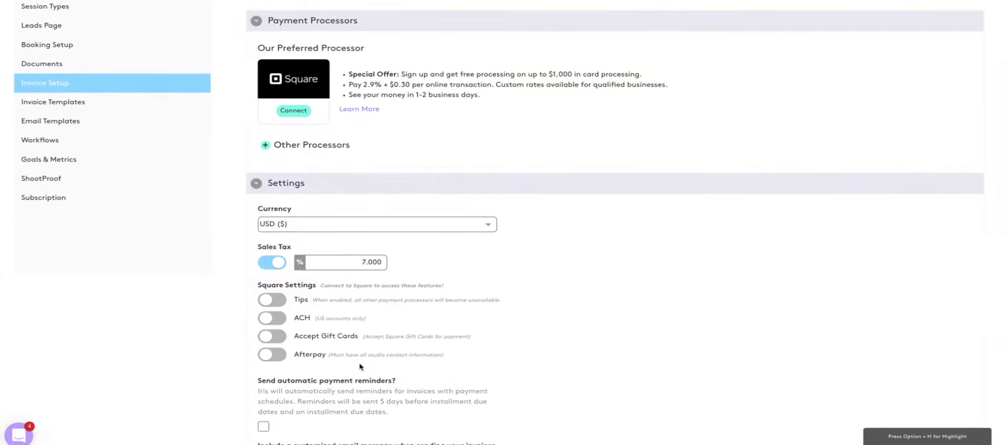
{"action": "scroll", "coordinate": [360, 365], "scroll_direction": "down", "scroll_amount": 1}
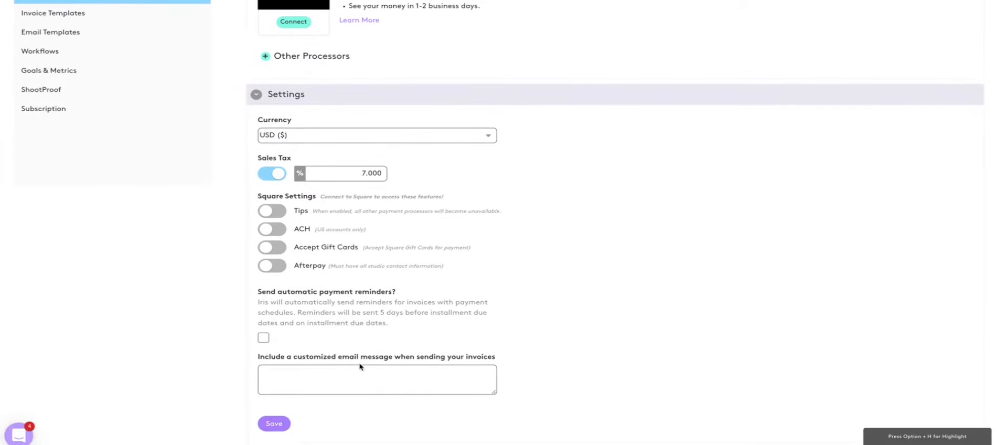
{"action": "left_click", "coordinate": [266, 339]}
{"action": "scroll", "coordinate": [299, 379], "scroll_direction": "down", "scroll_amount": 1}
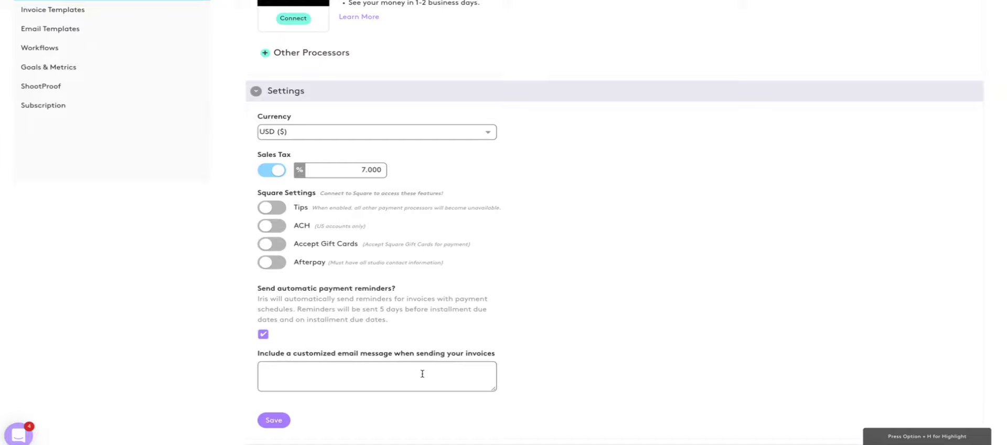
- Save the invoice payment settings and expand the Integrations section to view the Fundy and QuickBooks Online options
{"action": "scroll", "coordinate": [422, 373], "scroll_direction": "down", "scroll_amount": 3}
{"action": "left_click", "coordinate": [277, 343]}
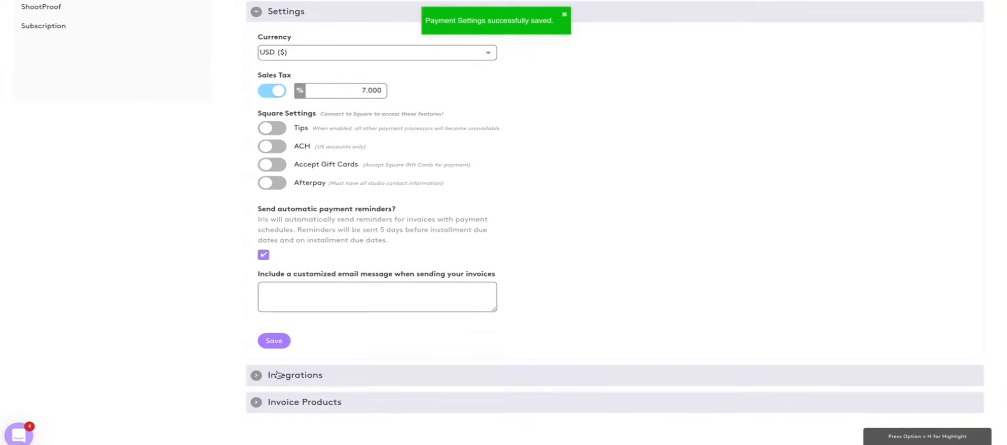
{"action": "left_click", "coordinate": [261, 374]}
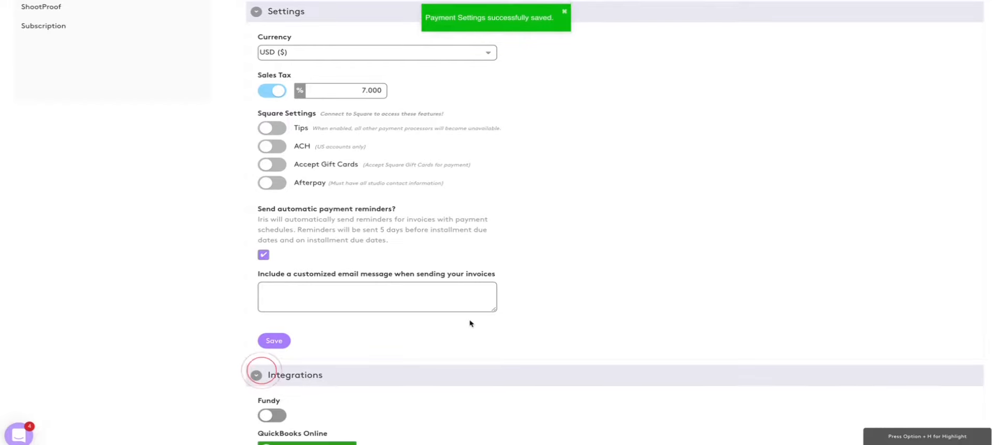
{"action": "scroll", "coordinate": [469, 321], "scroll_direction": "down", "scroll_amount": 3}
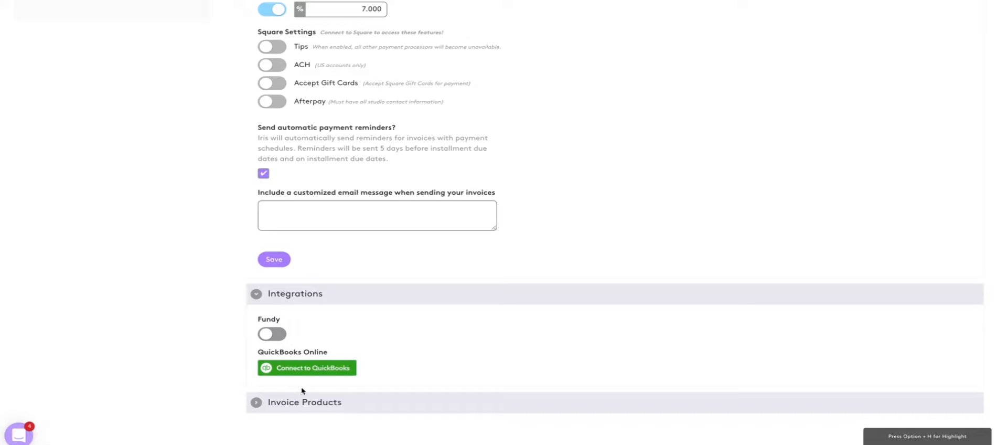
- Start a new entry in Invoice Products with "product" as both its name and its description
{"action": "left_click", "coordinate": [256, 403]}
{"action": "scroll", "coordinate": [431, 370], "scroll_direction": "down", "scroll_amount": 3}
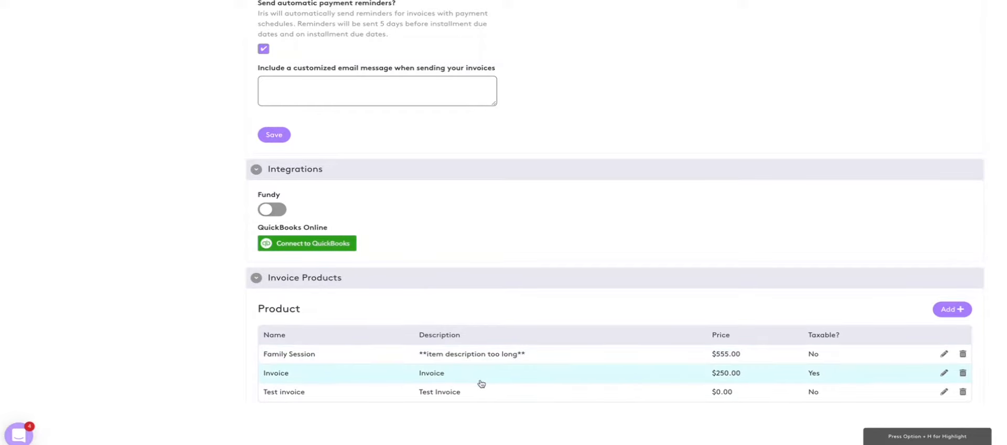
{"action": "left_click", "coordinate": [952, 313]}
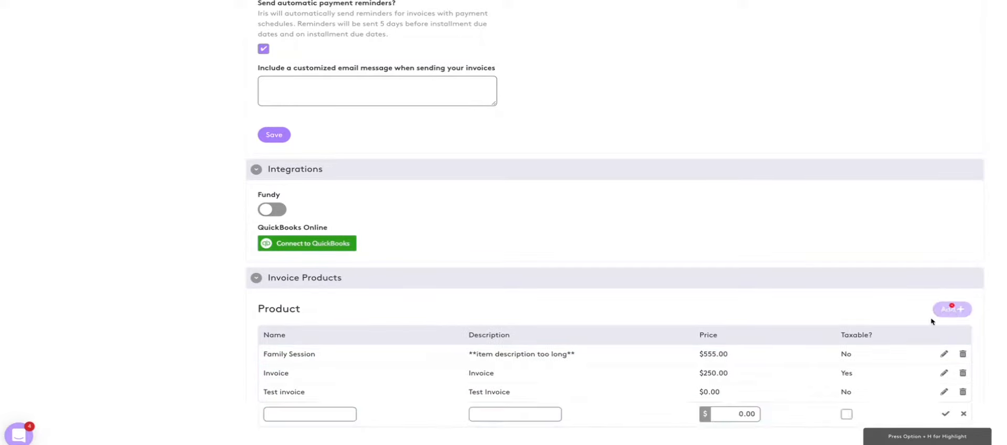
{"action": "left_click", "coordinate": [314, 414]}
{"action": "type", "text": "product"}
{"action": "scroll", "coordinate": [317, 414], "scroll_direction": "up", "scroll_amount": 1}
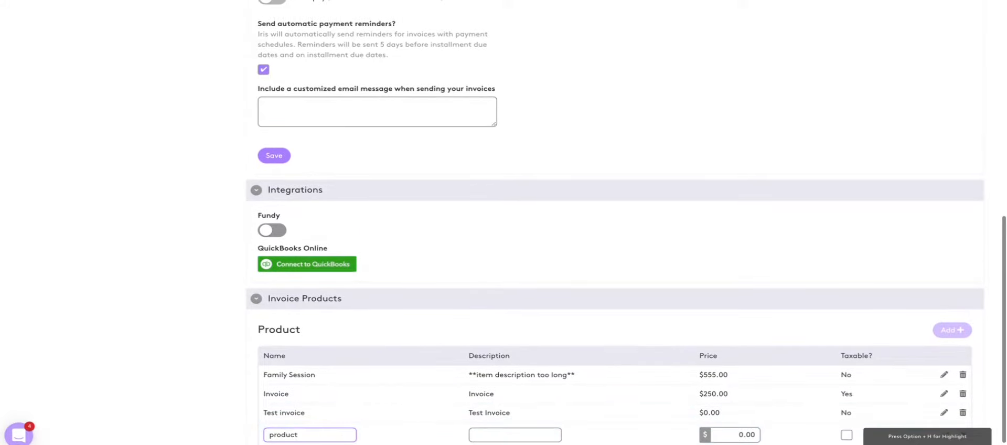
{"action": "left_click", "coordinate": [518, 431]}
{"action": "type", "text": "pp"}
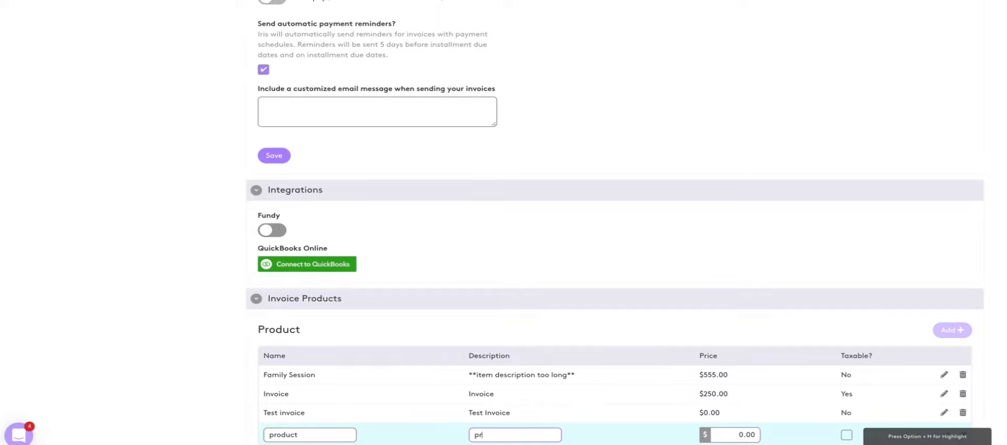
{"action": "type", "text": "oduct"}
- Set the new invoice product's price to $250.00, mark it taxable and save it
{"action": "key", "text": "Tab"}
{"action": "type", "text": "2"}
{"action": "scroll", "coordinate": [789, 440], "scroll_direction": "down", "scroll_amount": 1}
{"action": "left_click", "coordinate": [847, 427]}
{"action": "scroll", "coordinate": [850, 431], "scroll_direction": "up", "scroll_amount": 1}
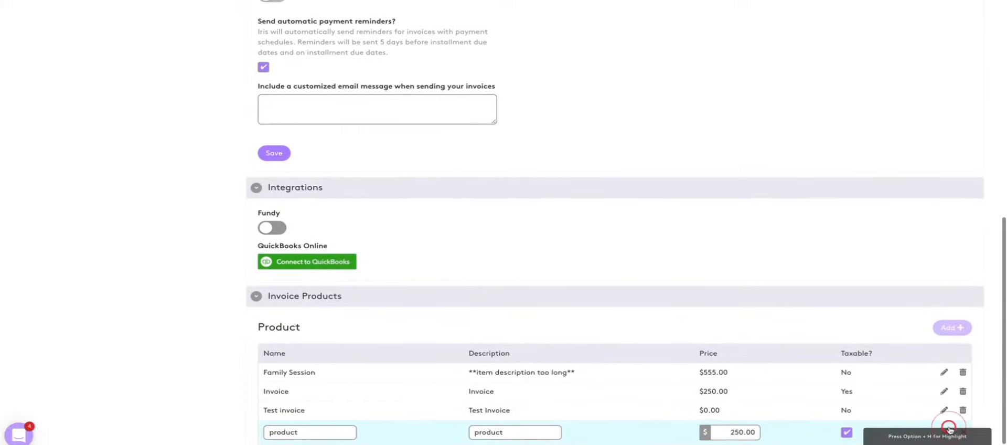
{"action": "scroll", "coordinate": [949, 429], "scroll_direction": "down", "scroll_amount": 2}
{"action": "left_click", "coordinate": [945, 391]}
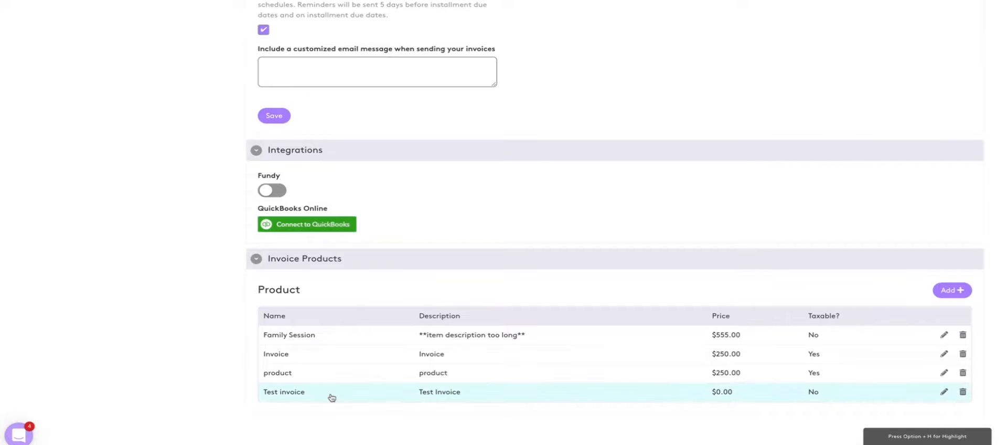
- Open the "family session" invoice template for editing and go to its memo
{"action": "scroll", "coordinate": [329, 390], "scroll_direction": "up", "scroll_amount": 1}
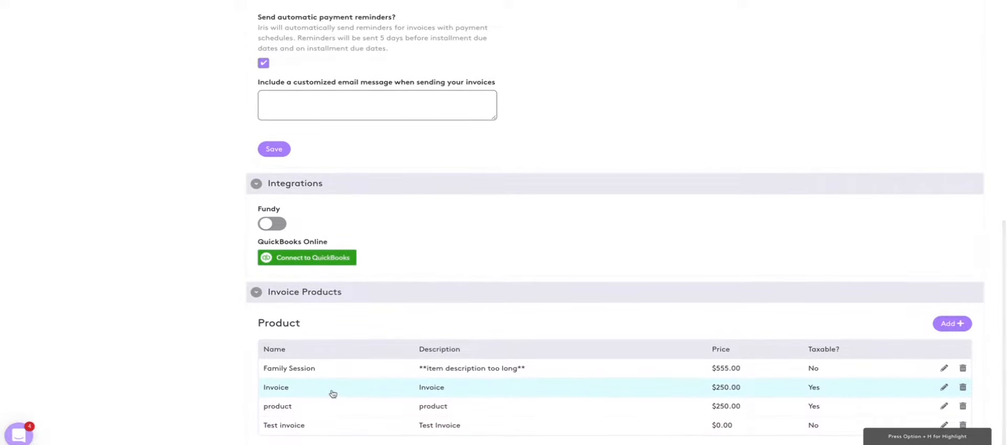
{"action": "scroll", "coordinate": [332, 394], "scroll_direction": "up", "scroll_amount": 5}
{"action": "scroll", "coordinate": [306, 94], "scroll_direction": "up", "scroll_amount": 4}
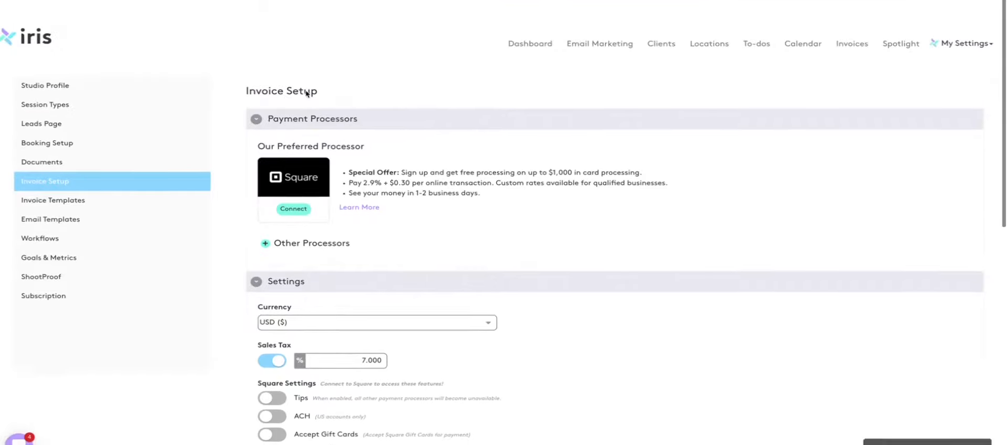
{"action": "left_click", "coordinate": [76, 191]}
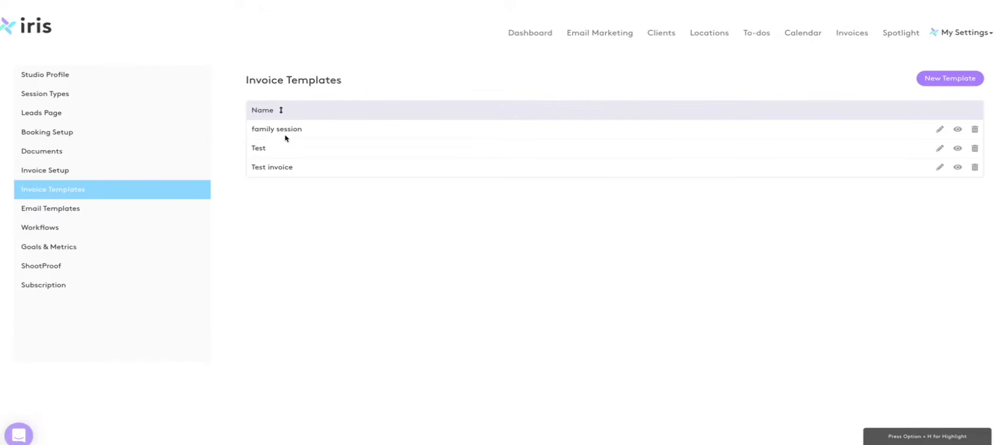
{"action": "left_click", "coordinate": [939, 129]}
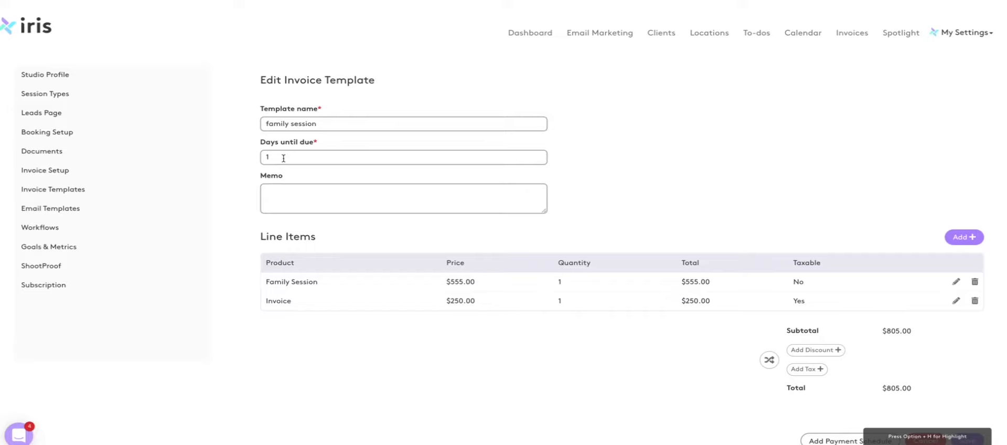
{"action": "left_click", "coordinate": [282, 201]}
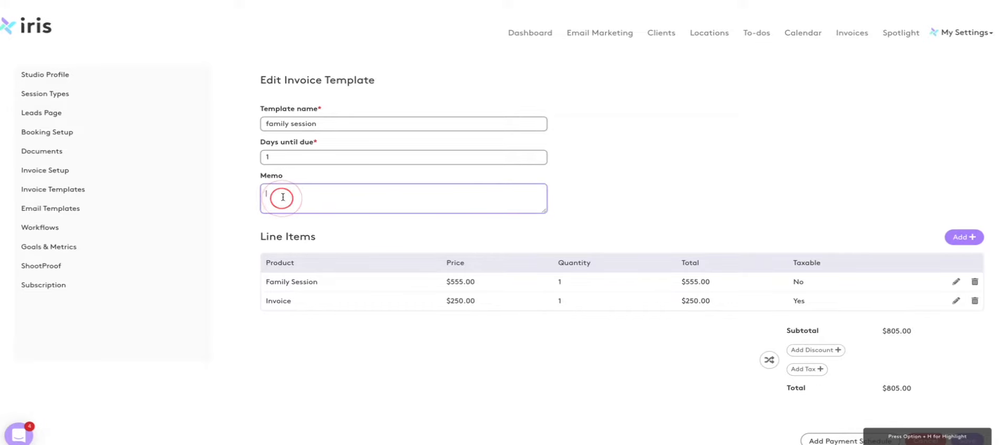
- Add the item "product" with quantity 1 to the invoice template's line items
{"action": "left_click", "coordinate": [979, 238]}
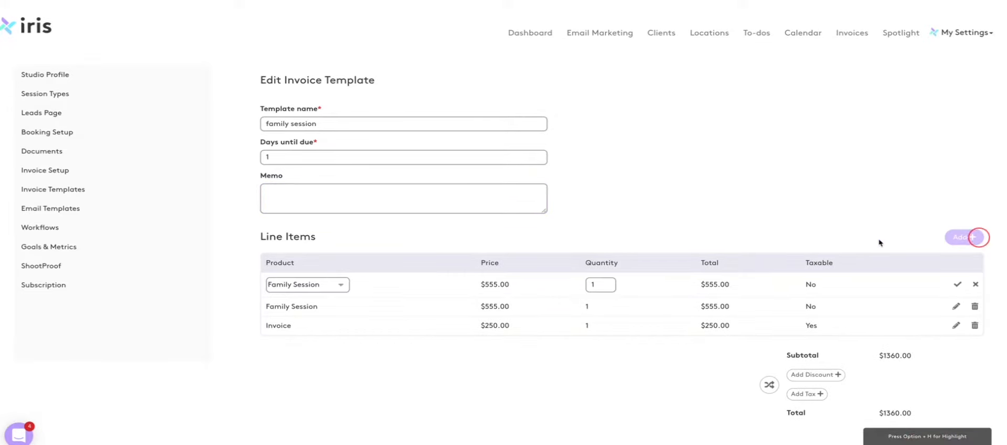
{"action": "left_click", "coordinate": [333, 285]}
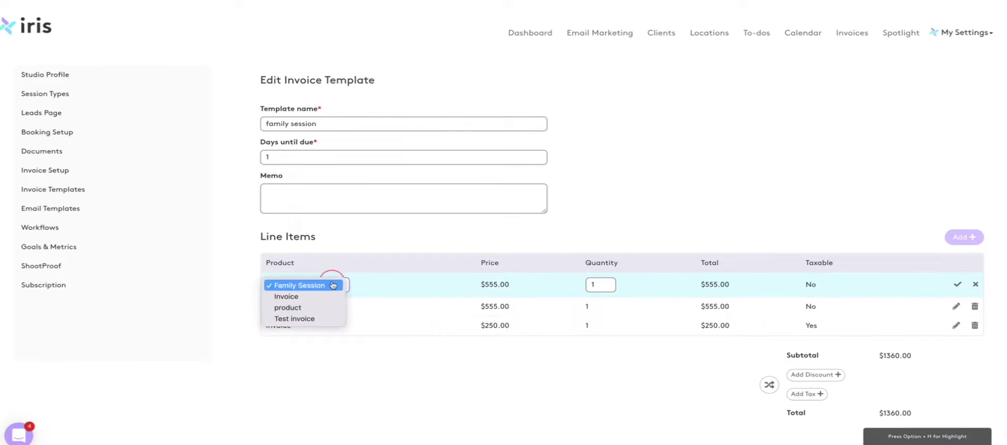
{"action": "left_click", "coordinate": [329, 307]}
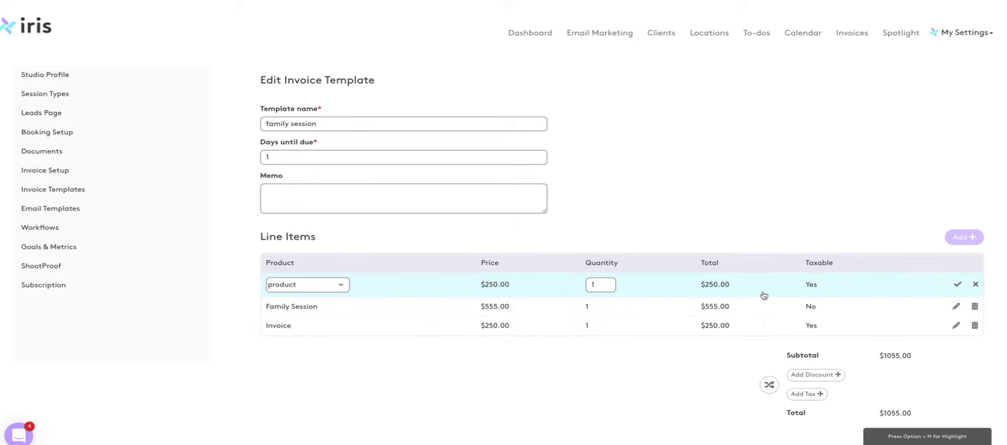
{"action": "left_click", "coordinate": [957, 284]}
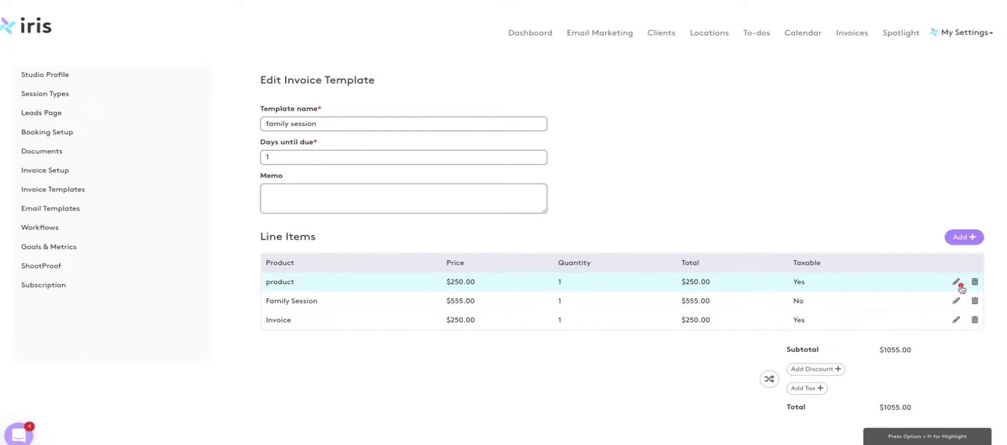
- View the payment schedule options without adding a schedule, and save the invoice template
{"action": "scroll", "coordinate": [918, 336], "scroll_direction": "down", "scroll_amount": 2}
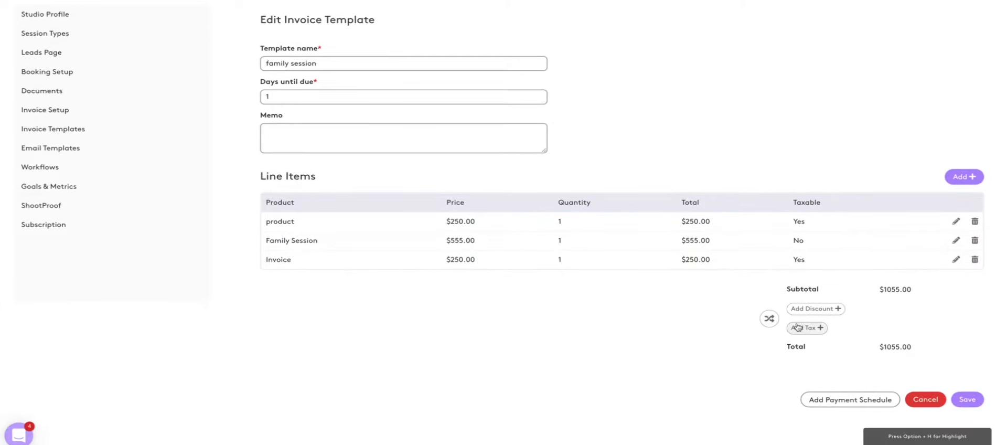
{"action": "left_click", "coordinate": [836, 401]}
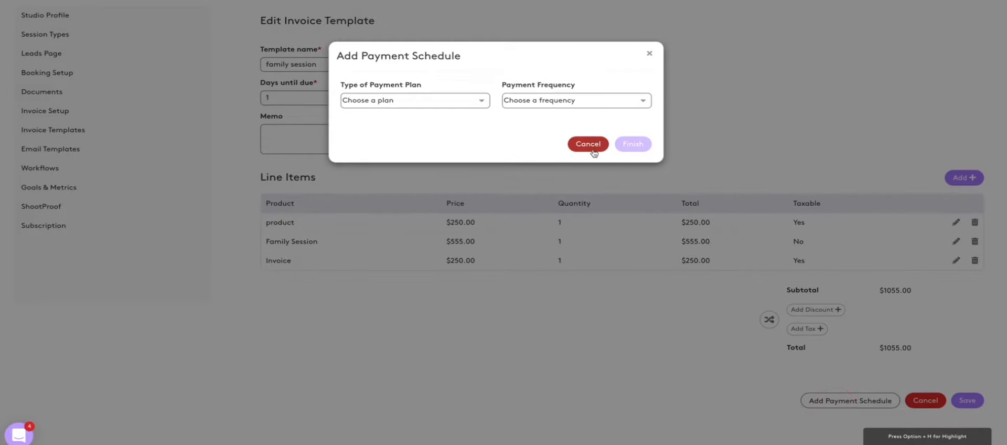
{"action": "left_click", "coordinate": [592, 147]}
{"action": "left_click", "coordinate": [967, 400]}
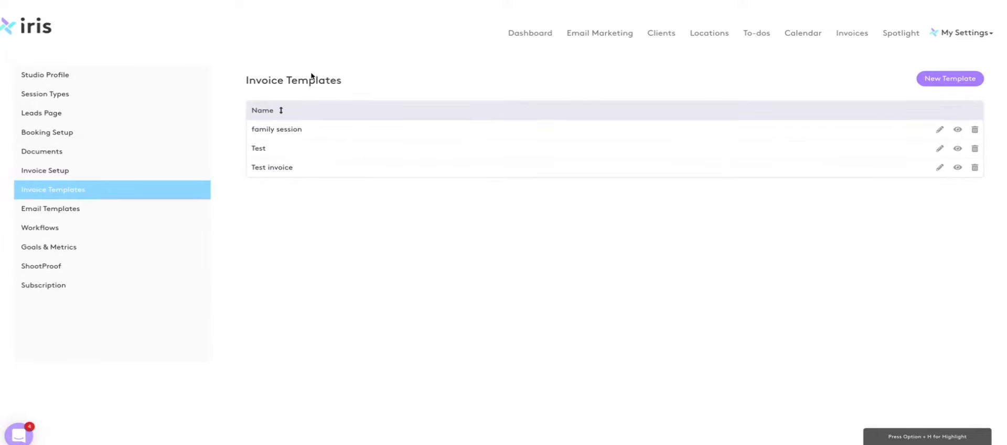
- Open the "Blank Email" email template and examine the variables, booking URLs and locations that its body can include
{"action": "left_click", "coordinate": [138, 216]}
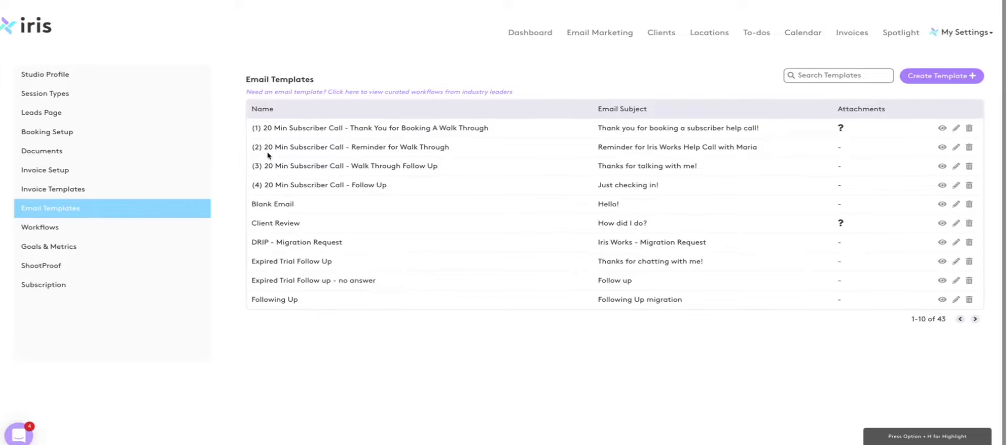
{"action": "left_click", "coordinate": [275, 204]}
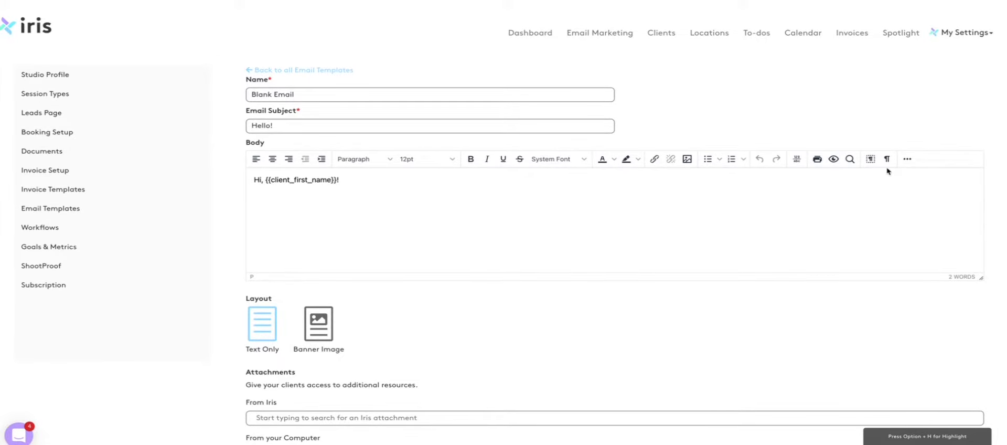
{"action": "left_click", "coordinate": [907, 159]}
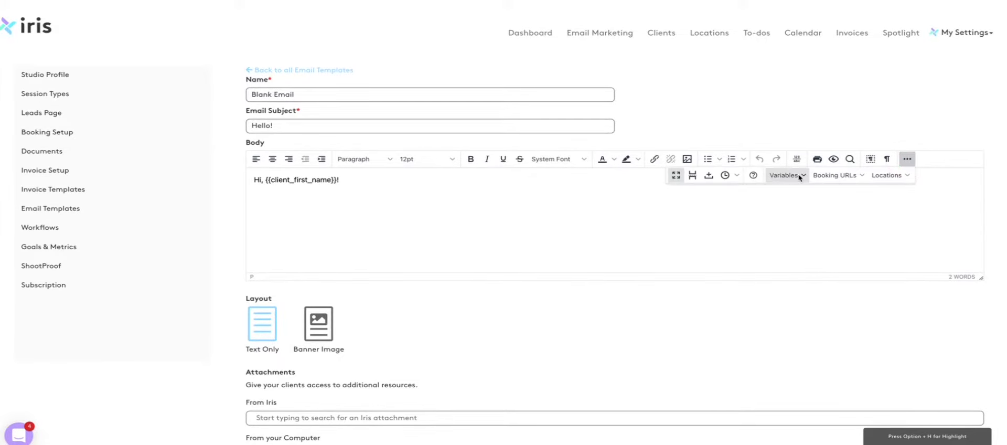
{"action": "left_click", "coordinate": [799, 176]}
{"action": "left_click", "coordinate": [863, 176]}
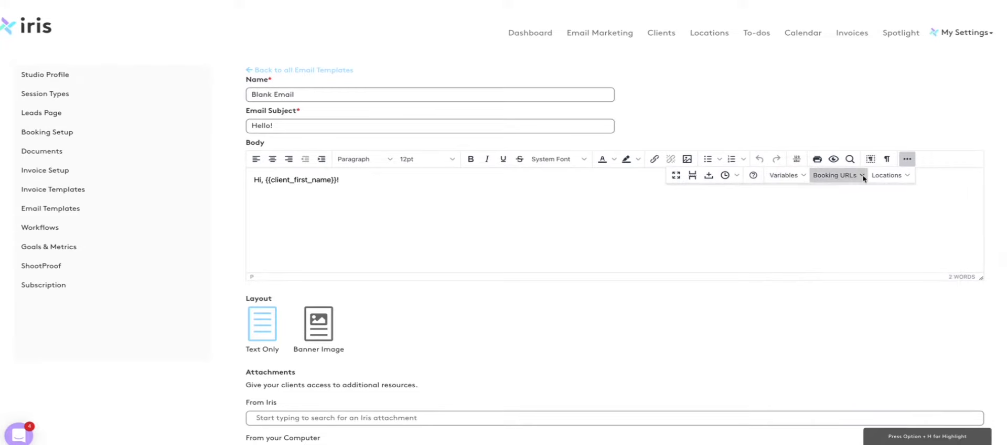
{"action": "left_click", "coordinate": [904, 179]}
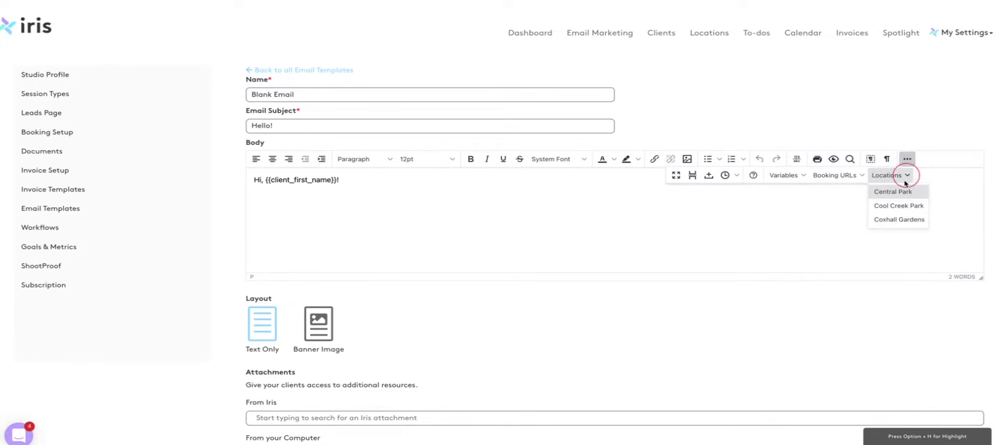
{"action": "left_click", "coordinate": [798, 235]}
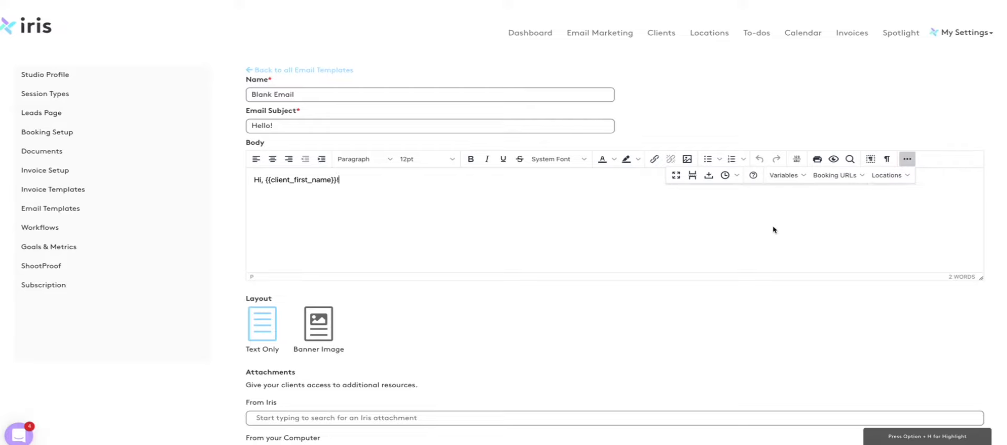
- Try the Banner Image layout on the email template, and return it to Text Only
{"action": "scroll", "coordinate": [465, 216], "scroll_direction": "down", "scroll_amount": 3}
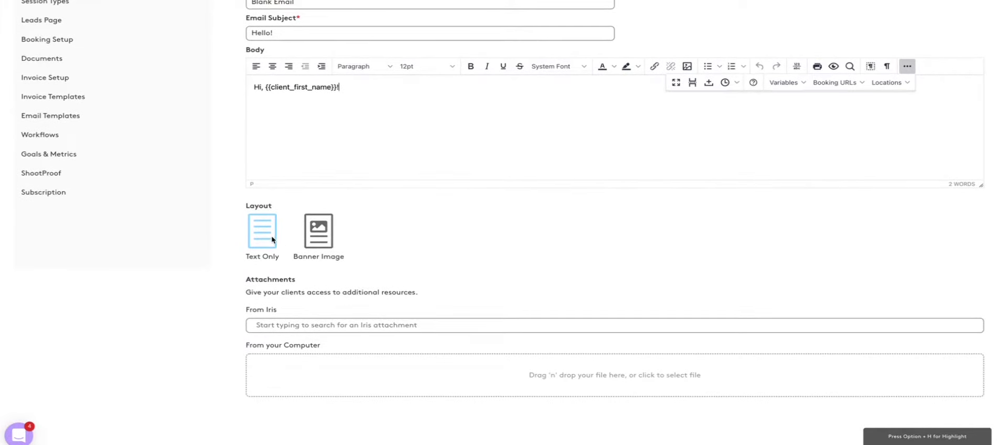
{"action": "left_click", "coordinate": [311, 236]}
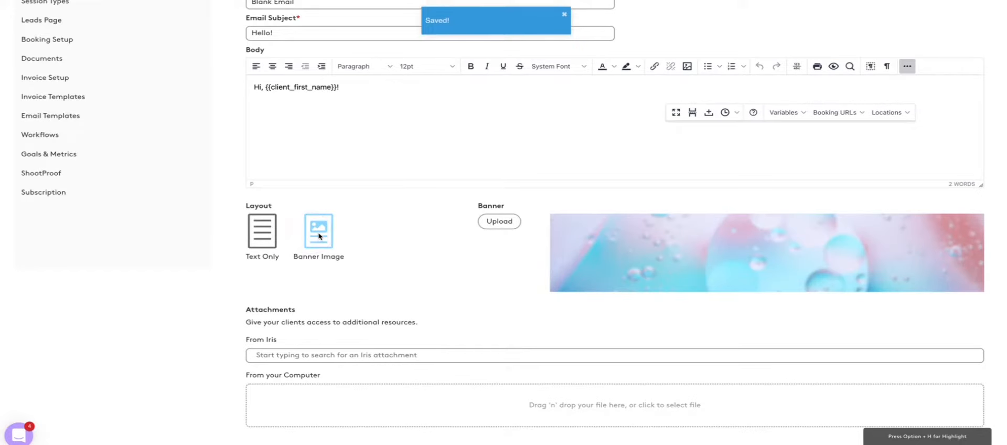
{"action": "left_click", "coordinate": [250, 234]}
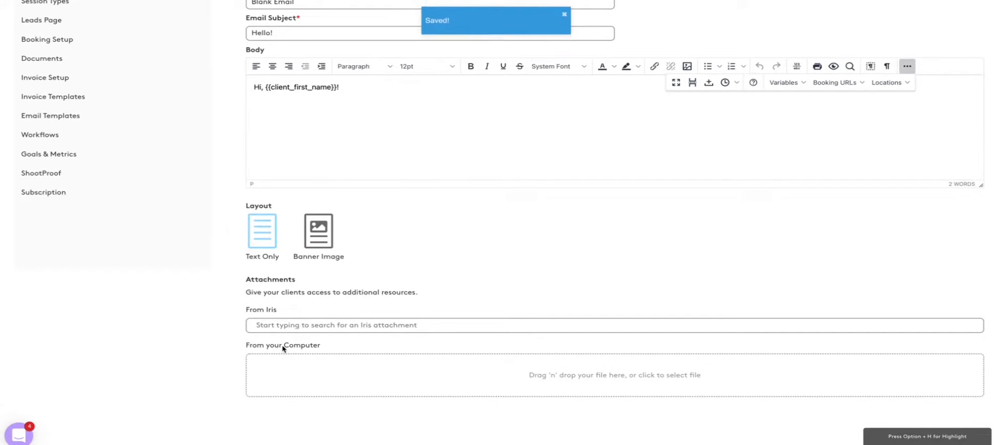
- Attach "Iris Works Template - General Photography Contract" and "2022 IPS Maternity Guidebook.pdf" from Iris to the email template
{"action": "left_click", "coordinate": [287, 325]}
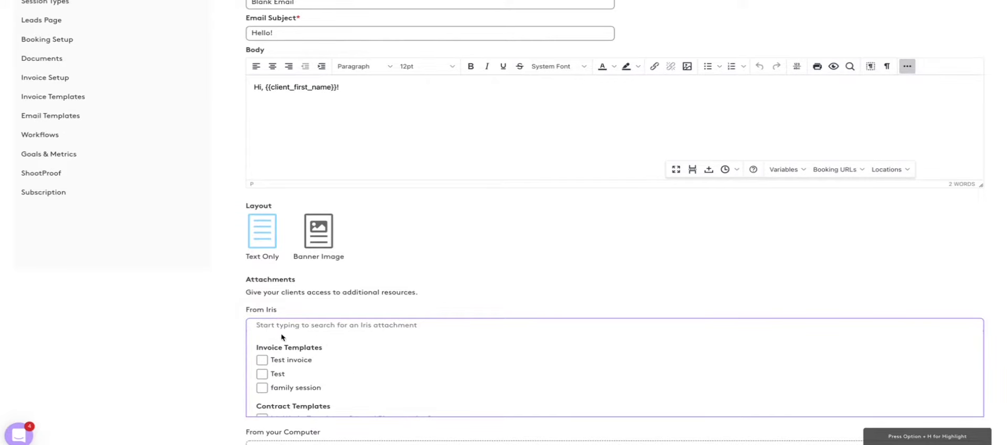
{"action": "scroll", "coordinate": [278, 361], "scroll_direction": "down", "scroll_amount": 3}
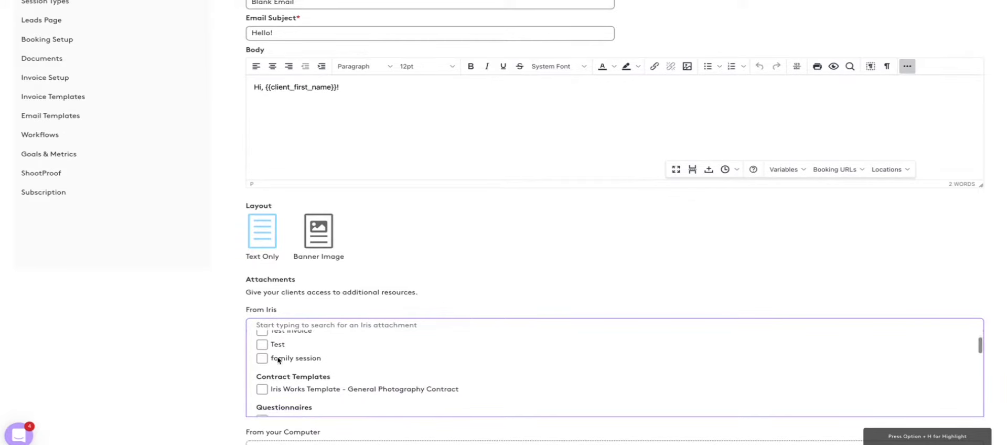
{"action": "left_click", "coordinate": [263, 349]}
{"action": "scroll", "coordinate": [335, 375], "scroll_direction": "down", "scroll_amount": 10}
{"action": "scroll", "coordinate": [334, 379], "scroll_direction": "down", "scroll_amount": 5}
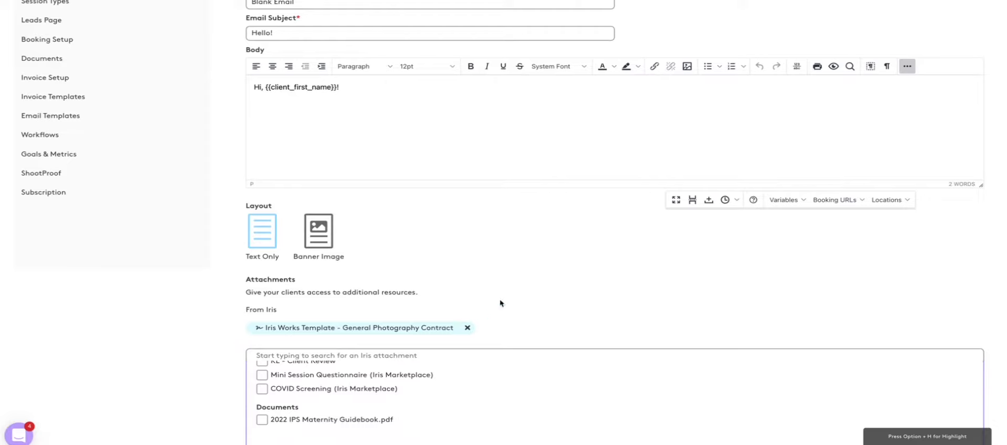
{"action": "left_click", "coordinate": [258, 420]}
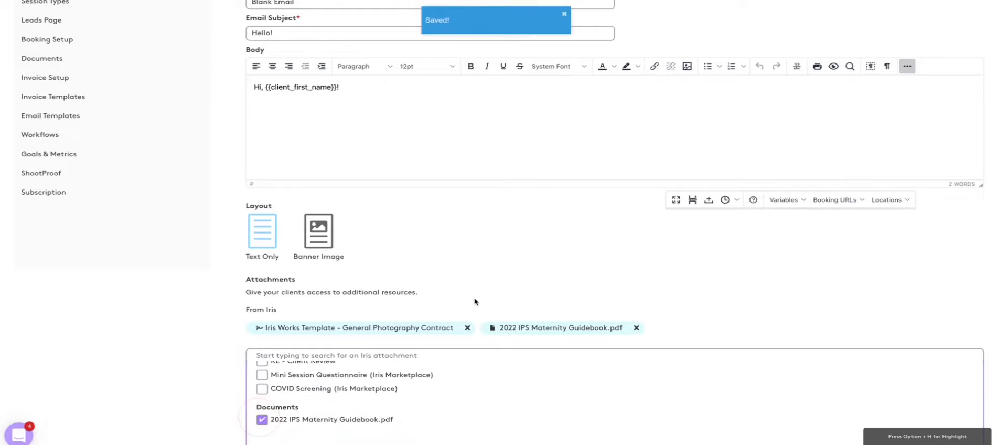
{"action": "left_click", "coordinate": [502, 297]}
{"action": "scroll", "coordinate": [497, 300], "scroll_direction": "up", "scroll_amount": 3}
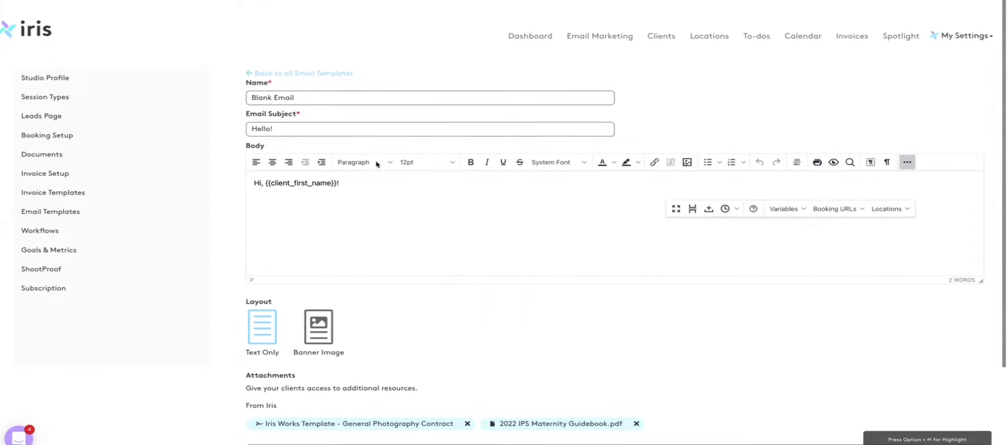
- Return to the email templates list and preview the "Blank Email" template, closing the preview when done
{"action": "left_click", "coordinate": [321, 69]}
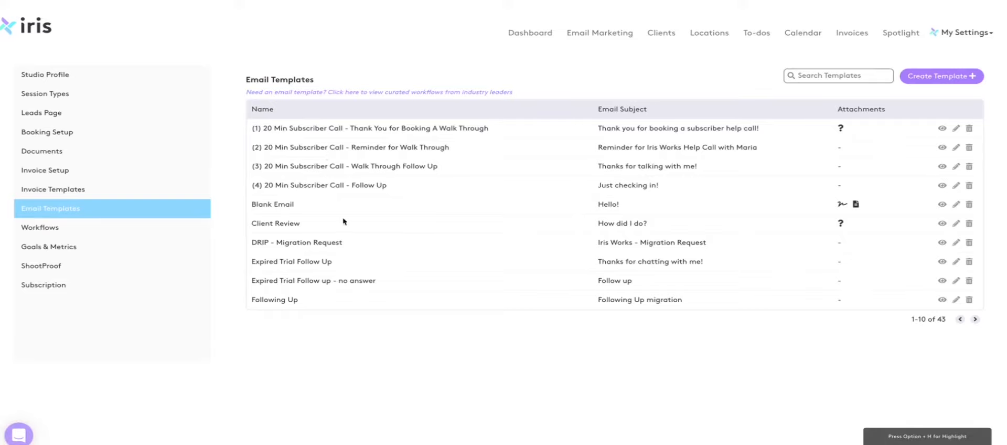
{"action": "left_click", "coordinate": [940, 205]}
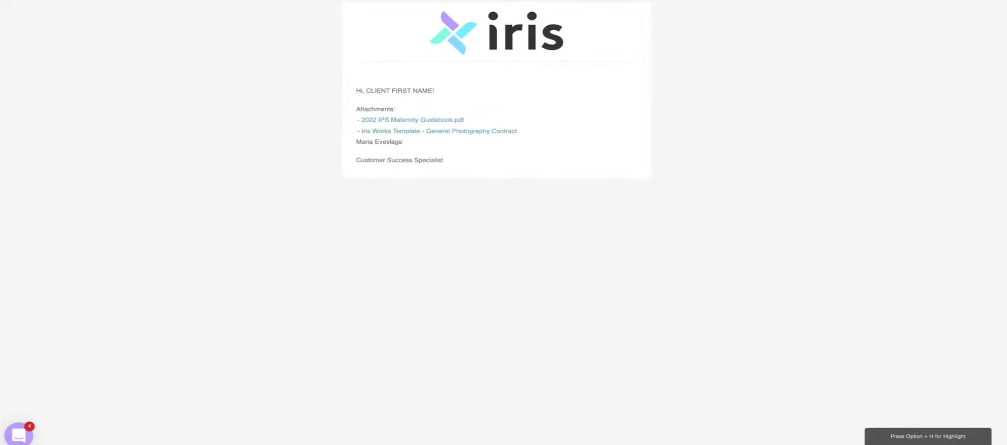
{"action": "key", "text": "super+w"}
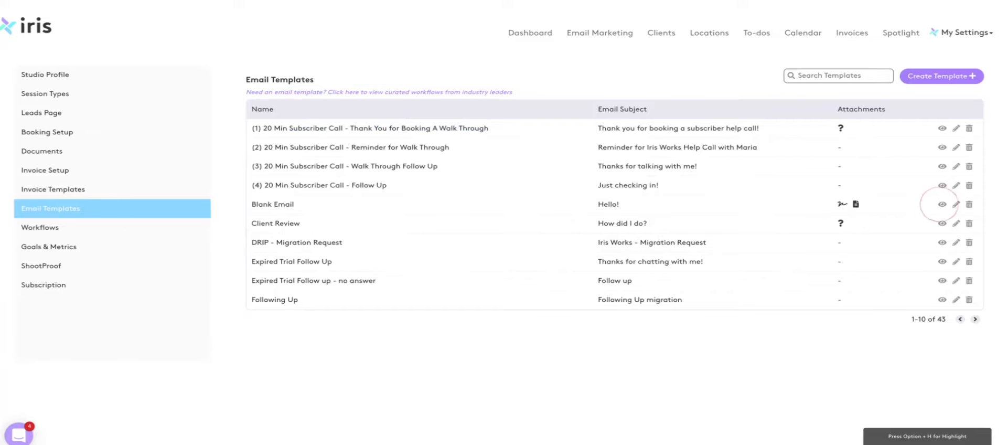
- Open "Family Workflow" from the workflows list and examine its before-session and after-session items
{"action": "left_click", "coordinate": [123, 236]}
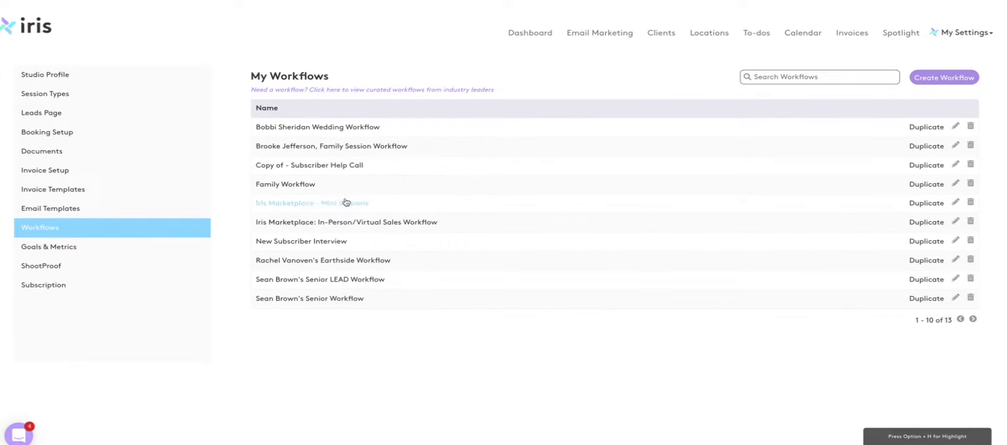
{"action": "left_click", "coordinate": [294, 184]}
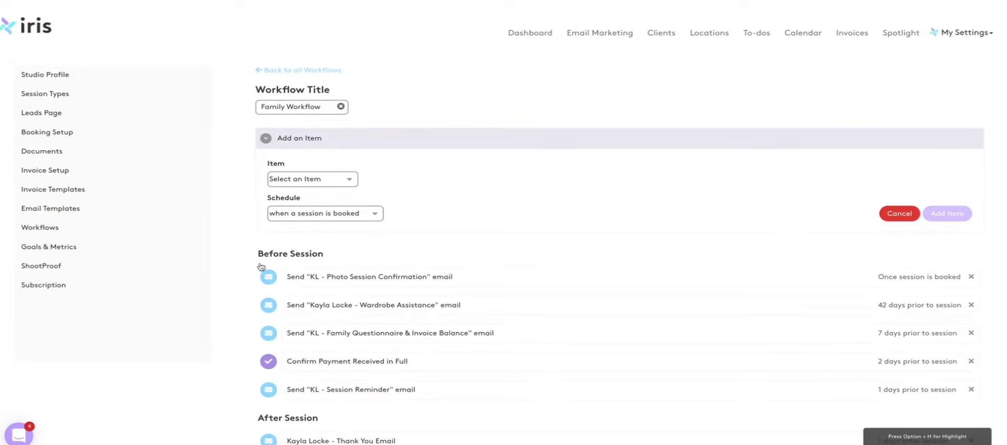
{"action": "scroll", "coordinate": [260, 267], "scroll_direction": "down", "scroll_amount": 3}
{"action": "scroll", "coordinate": [261, 257], "scroll_direction": "up", "scroll_amount": 1}
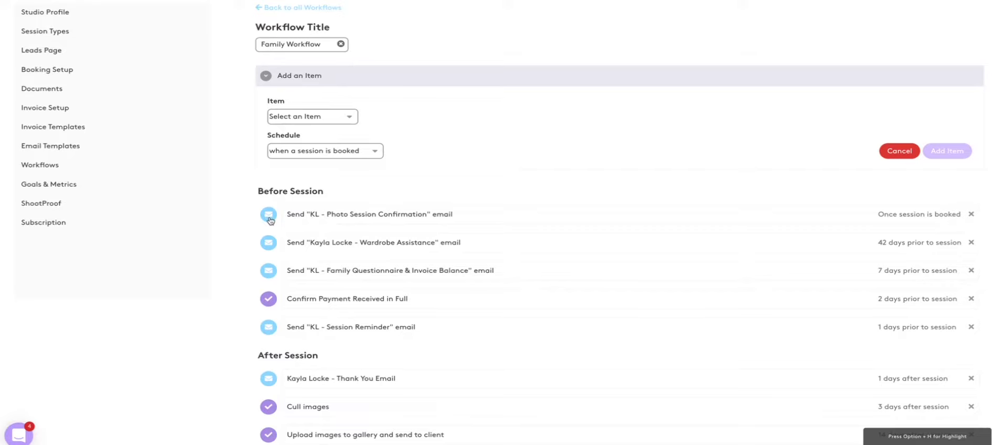
{"action": "scroll", "coordinate": [270, 220], "scroll_direction": "up", "scroll_amount": 1}
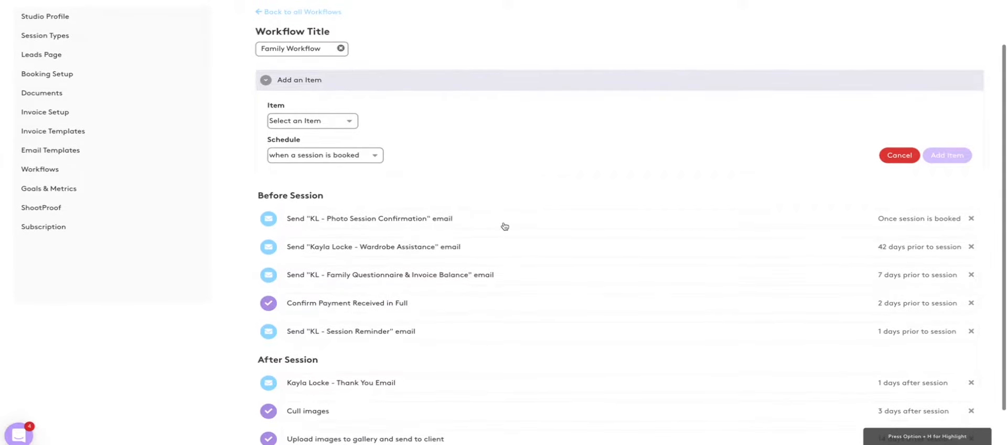
{"action": "scroll", "coordinate": [504, 226], "scroll_direction": "down", "scroll_amount": 3}
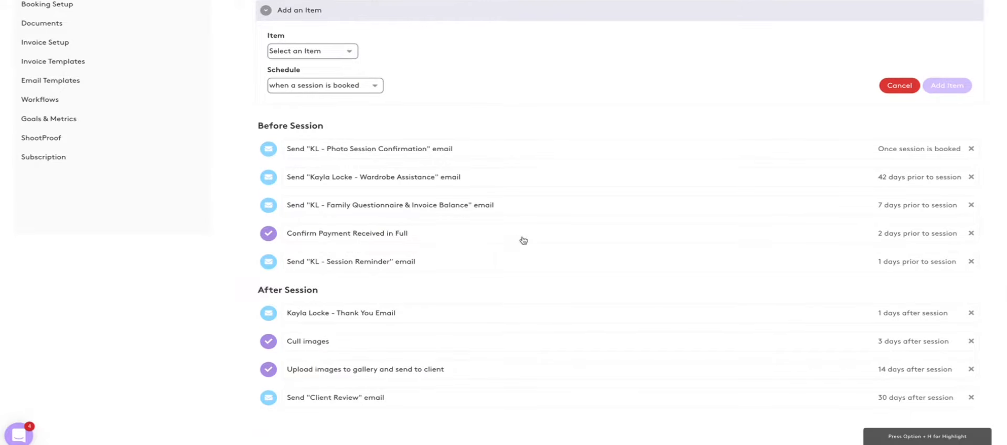
{"action": "scroll", "coordinate": [523, 240], "scroll_direction": "up", "scroll_amount": 1}
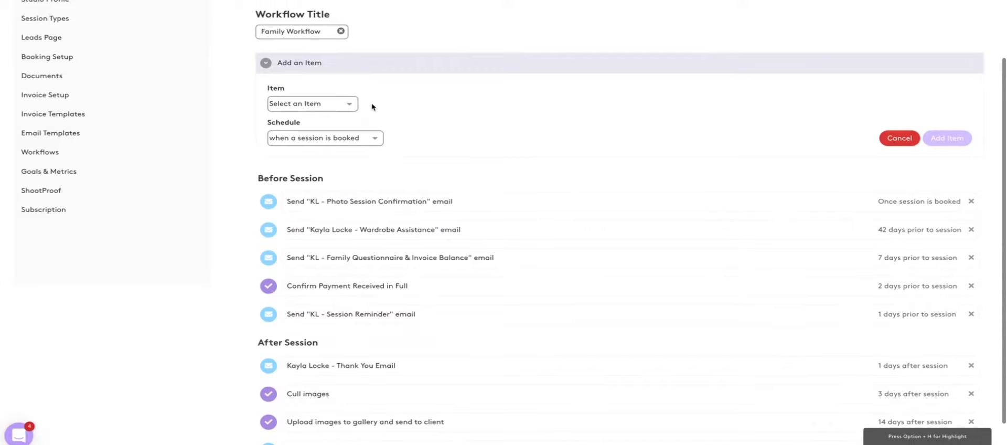
{"action": "scroll", "coordinate": [362, 106], "scroll_direction": "up", "scroll_amount": 1}
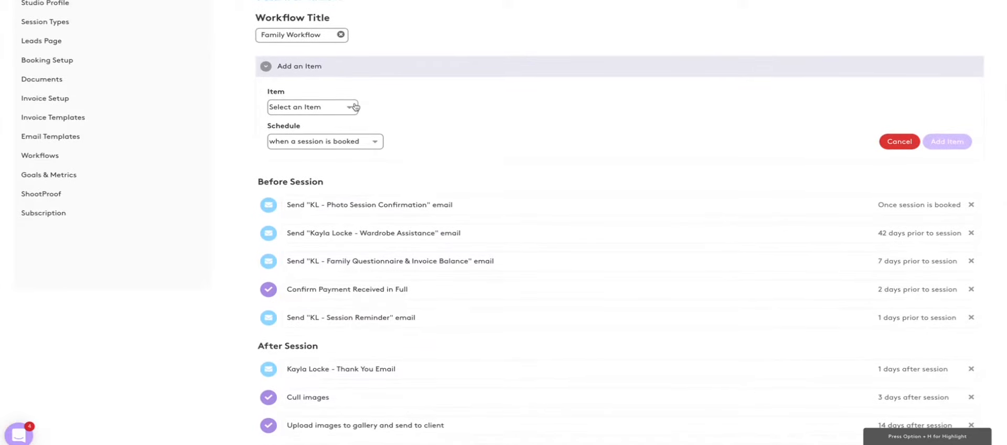
- Add an "edit and send email" workflow item with the "(1) 20 Min Subscriber Call - Thank You for Booking A Walk Through" template, scheduled 1 day before the session
{"action": "left_click", "coordinate": [355, 106]}
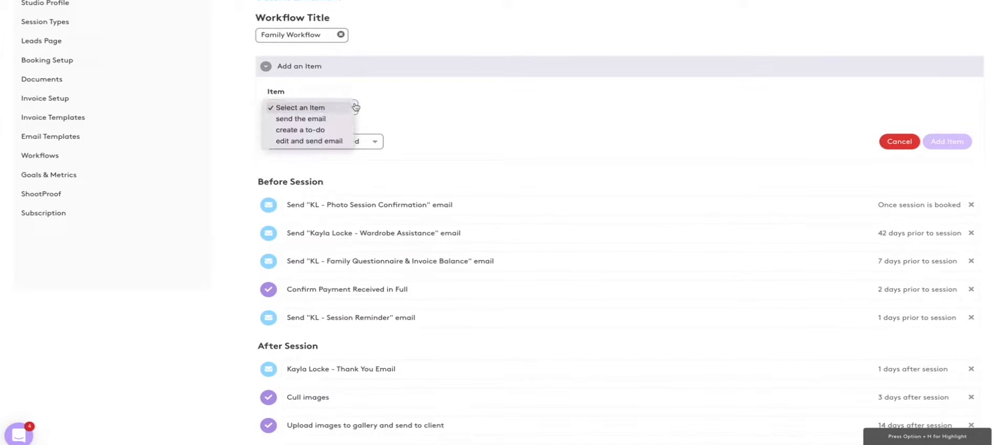
{"action": "left_click", "coordinate": [336, 142]}
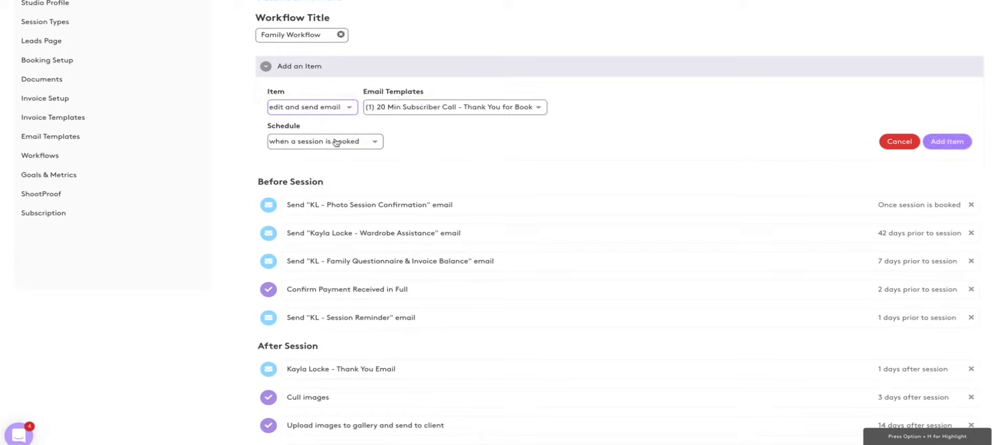
{"action": "left_click", "coordinate": [371, 141]}
{"action": "left_click", "coordinate": [360, 157]}
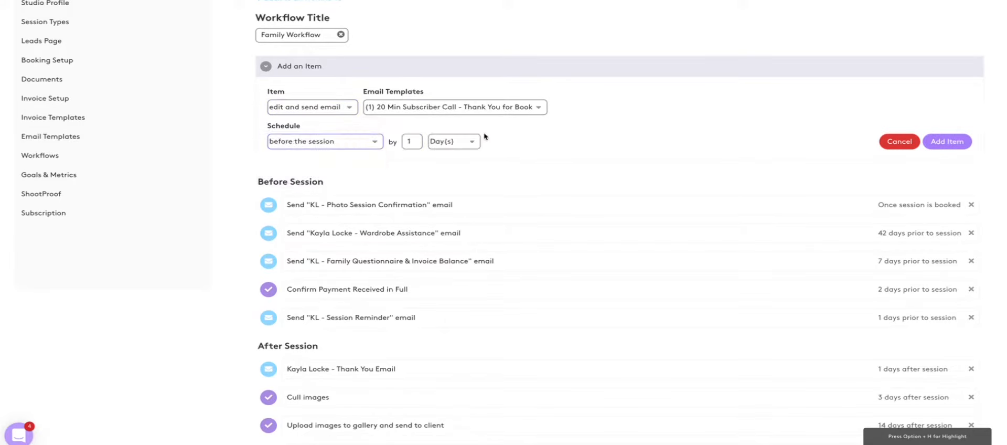
{"action": "left_click", "coordinate": [413, 140]}
{"action": "left_click", "coordinate": [950, 142]}
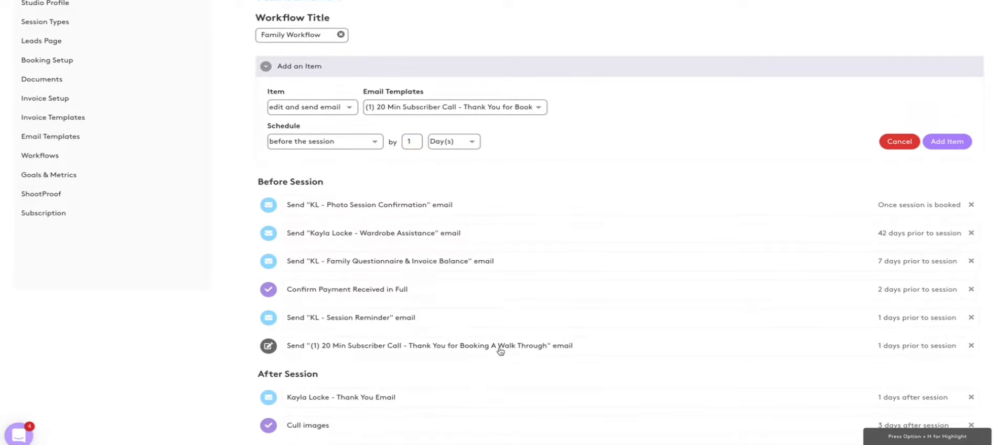
- Review how the added edit-and-send email fits among the Family Workflow's scheduled emails and to-dos
{"action": "scroll", "coordinate": [498, 351], "scroll_direction": "down", "scroll_amount": 1}
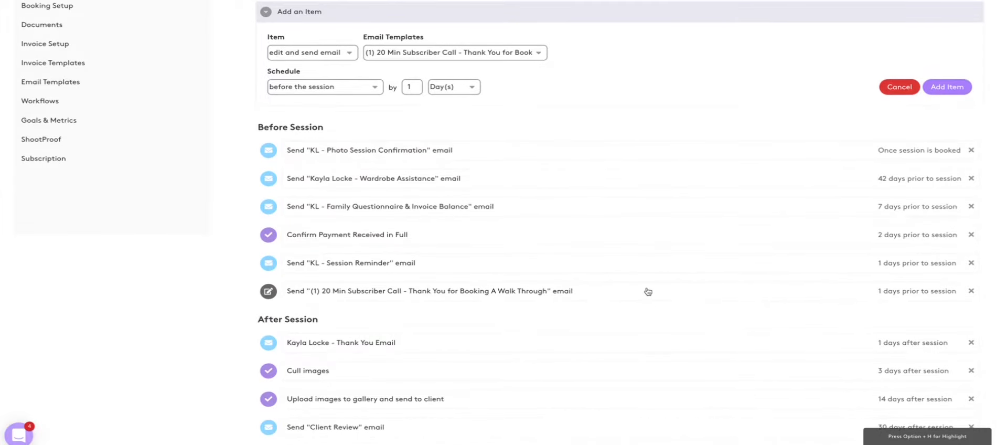
{"action": "scroll", "coordinate": [647, 291], "scroll_direction": "up", "scroll_amount": 1}
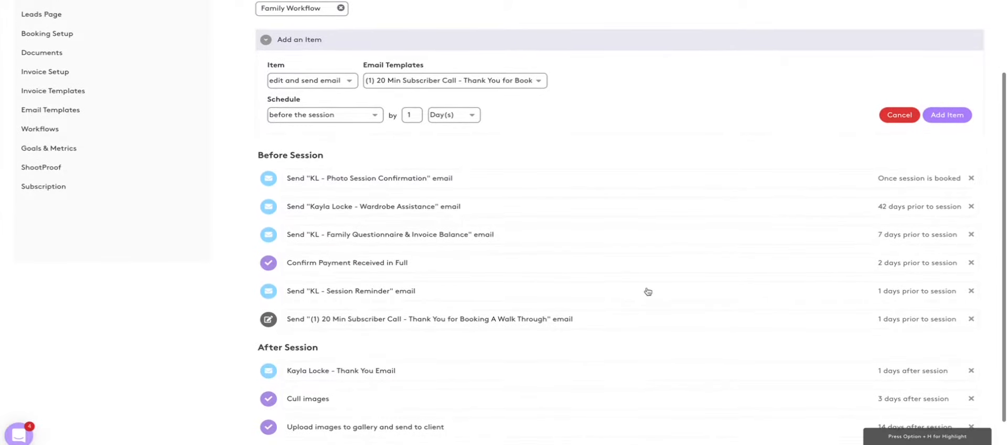
{"action": "scroll", "coordinate": [649, 291], "scroll_direction": "down", "scroll_amount": 1}
{"action": "scroll", "coordinate": [542, 318], "scroll_direction": "down", "scroll_amount": 1}
{"action": "scroll", "coordinate": [512, 303], "scroll_direction": "up", "scroll_amount": 1}
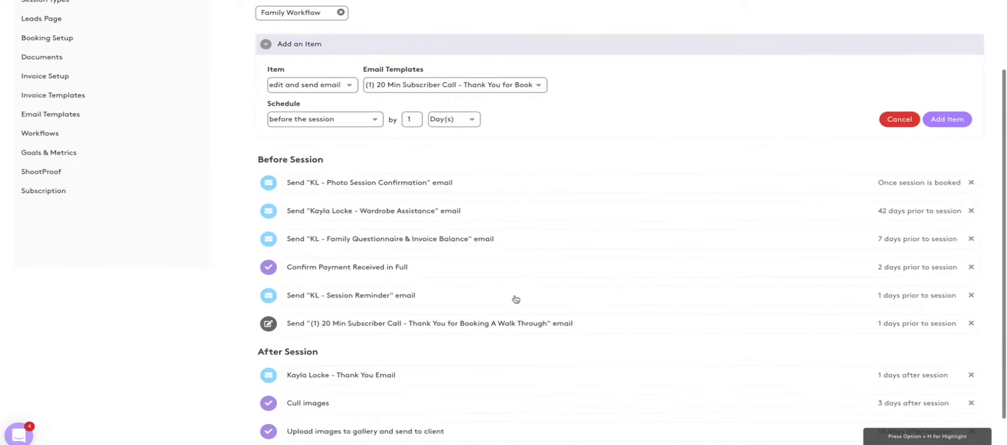
{"action": "scroll", "coordinate": [530, 341], "scroll_direction": "down", "scroll_amount": 1}
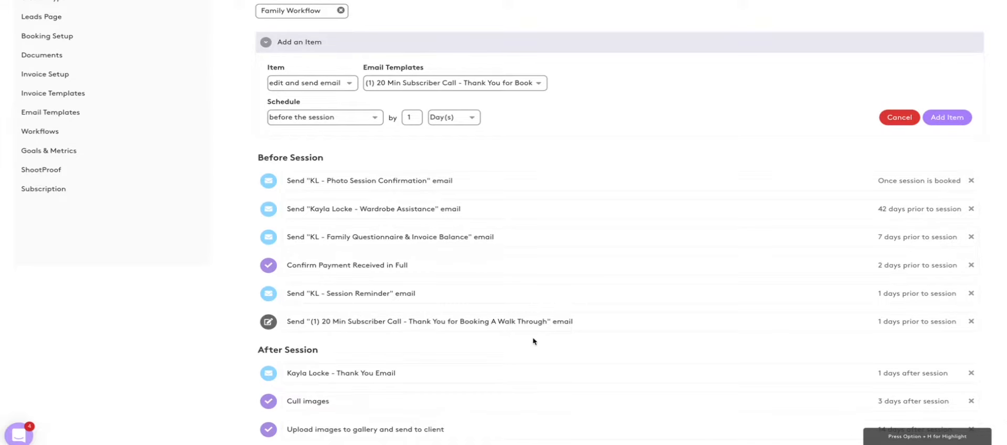
{"action": "scroll", "coordinate": [533, 340], "scroll_direction": "up", "scroll_amount": 3}
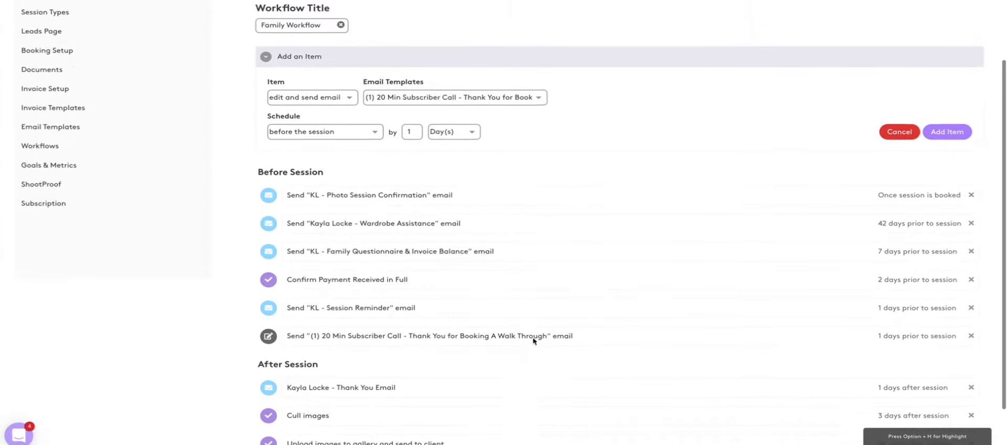
{"action": "scroll", "coordinate": [96, 178], "scroll_direction": "up", "scroll_amount": 1}
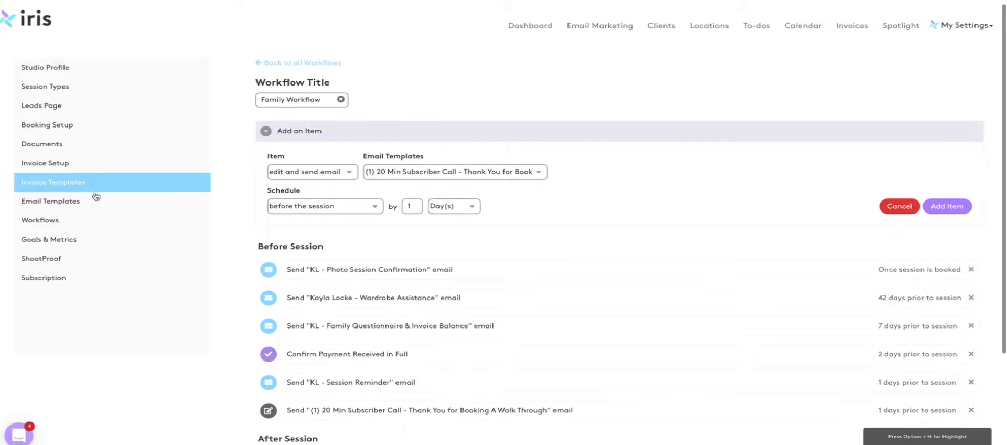
- Create a new goal in Goals & Metrics of type Clients with value 3 and a Monthly period
{"action": "left_click", "coordinate": [98, 243]}
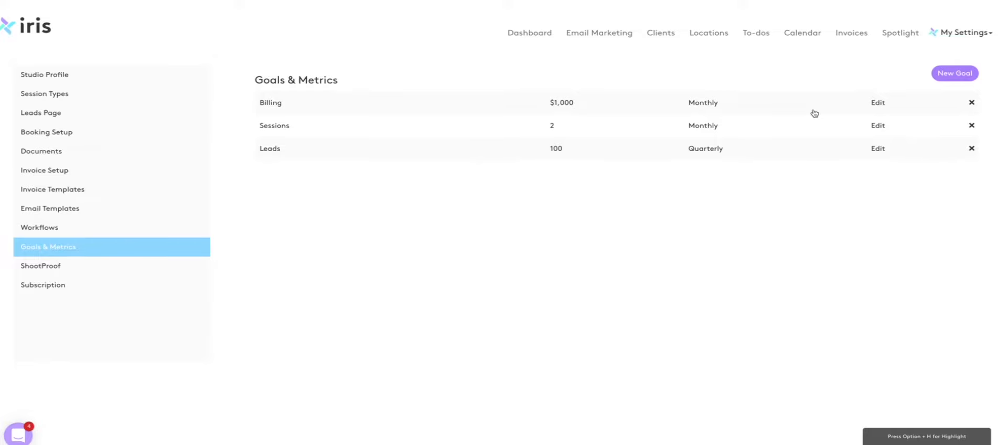
{"action": "left_click", "coordinate": [947, 76]}
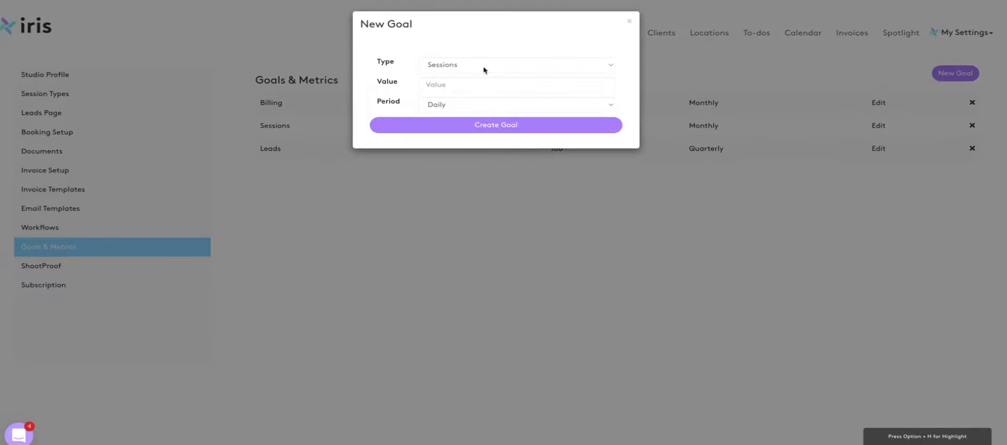
{"action": "left_click", "coordinate": [484, 69]}
{"action": "left_click", "coordinate": [481, 88]}
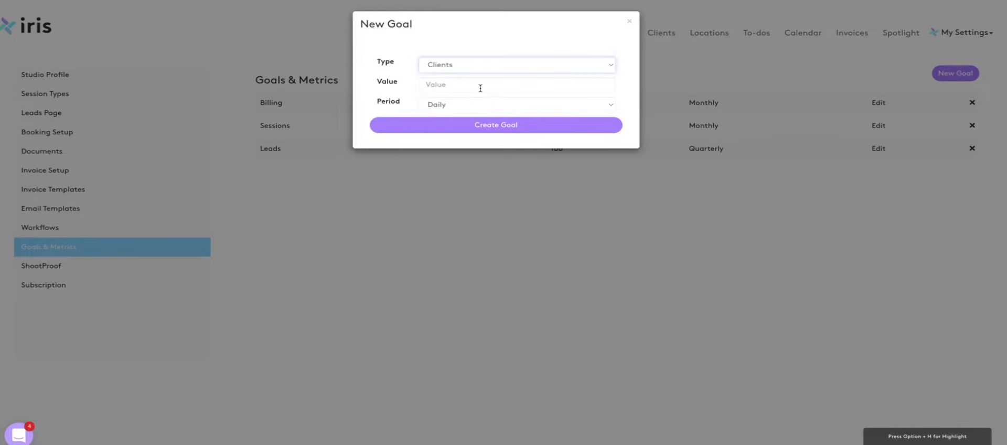
{"action": "left_click", "coordinate": [476, 85]}
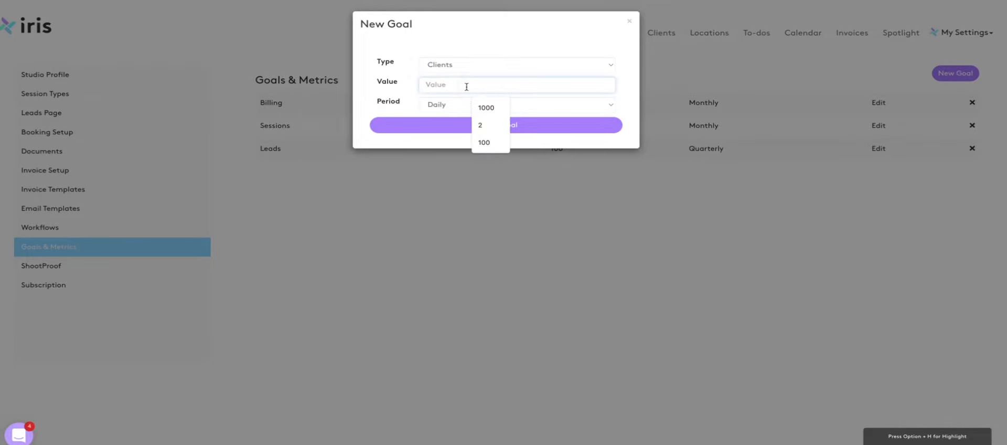
{"action": "type", "text": "3"}
{"action": "left_click", "coordinate": [472, 111]}
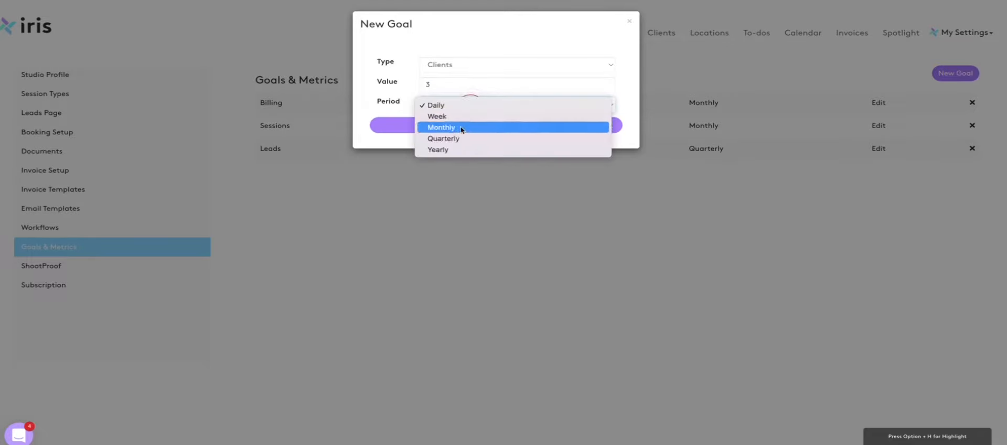
{"action": "left_click", "coordinate": [462, 127]}
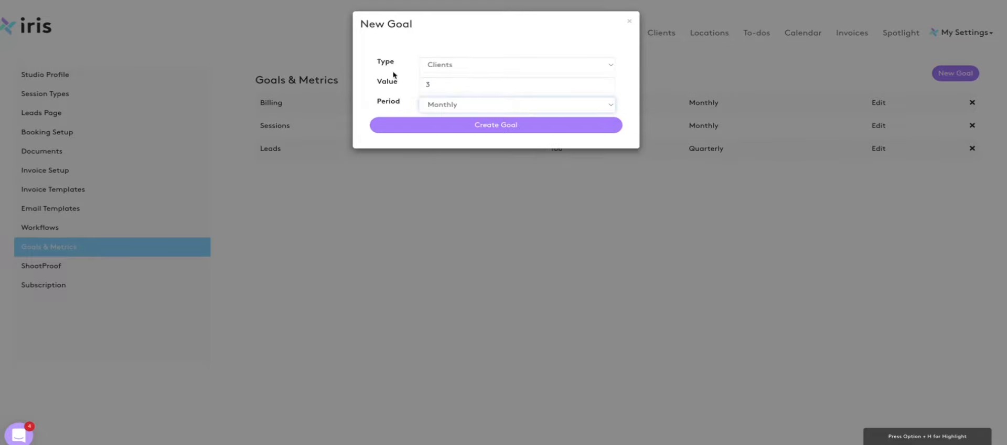
{"action": "left_click", "coordinate": [503, 127]}
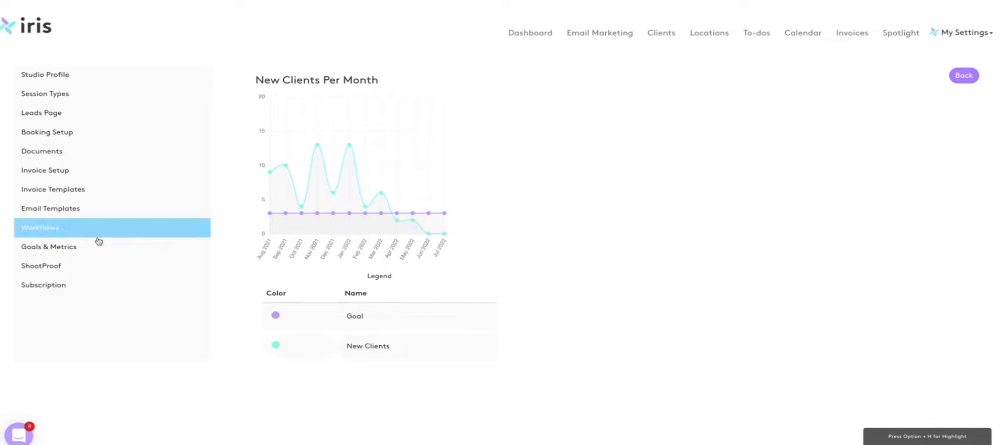
- View the ShootProof setup, followed by the subscription plan, billing details and billing history
{"action": "left_click", "coordinate": [48, 265]}
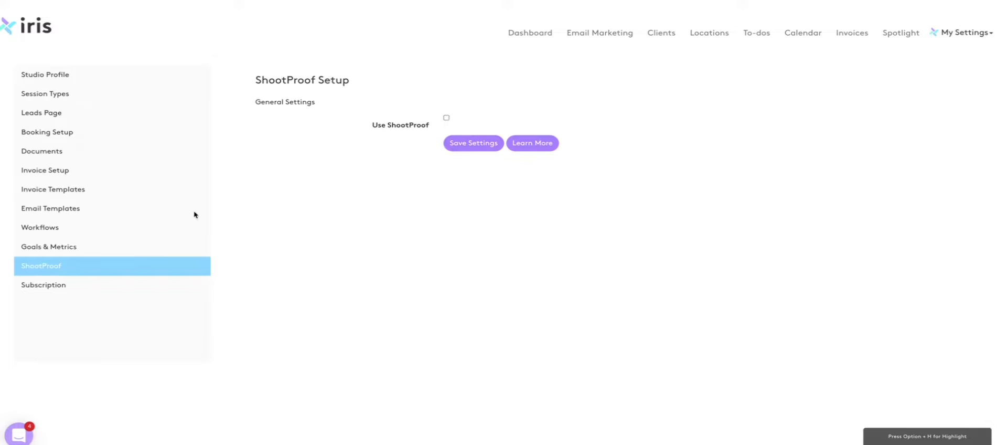
{"action": "left_click", "coordinate": [106, 288]}
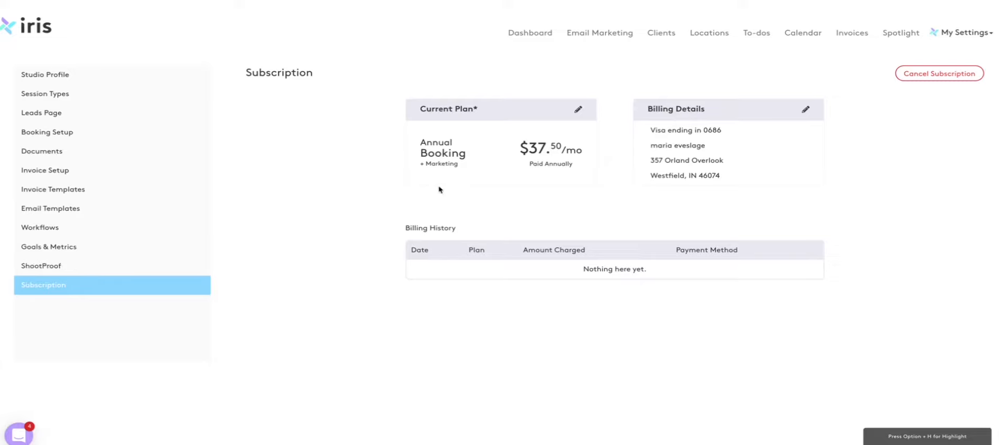
- Open the clients list and examine the active and inactive leads and clients, returning to the active ones
{"action": "left_click", "coordinate": [651, 37]}
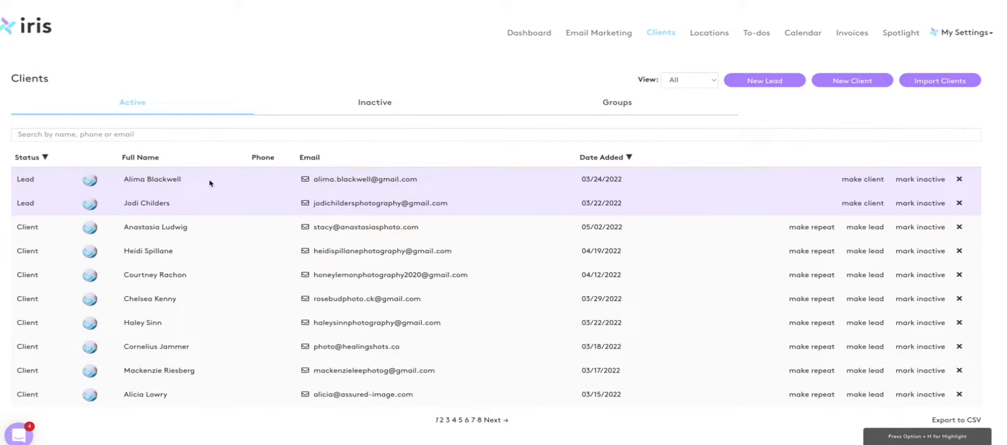
{"action": "scroll", "coordinate": [199, 262], "scroll_direction": "down", "scroll_amount": 1}
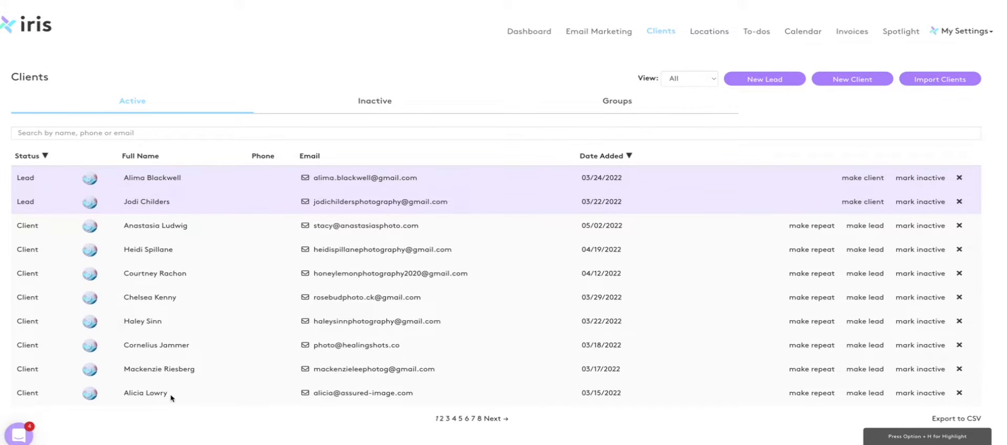
{"action": "scroll", "coordinate": [243, 186], "scroll_direction": "up", "scroll_amount": 1}
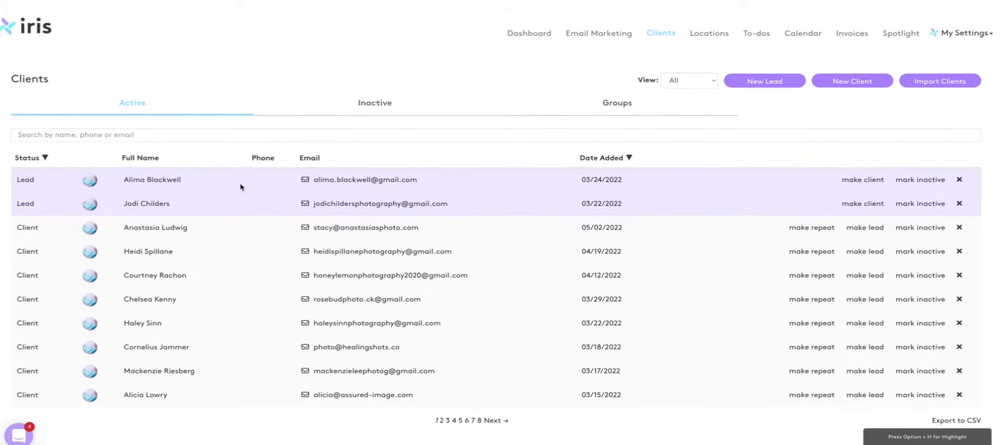
{"action": "scroll", "coordinate": [245, 187], "scroll_direction": "down", "scroll_amount": 1}
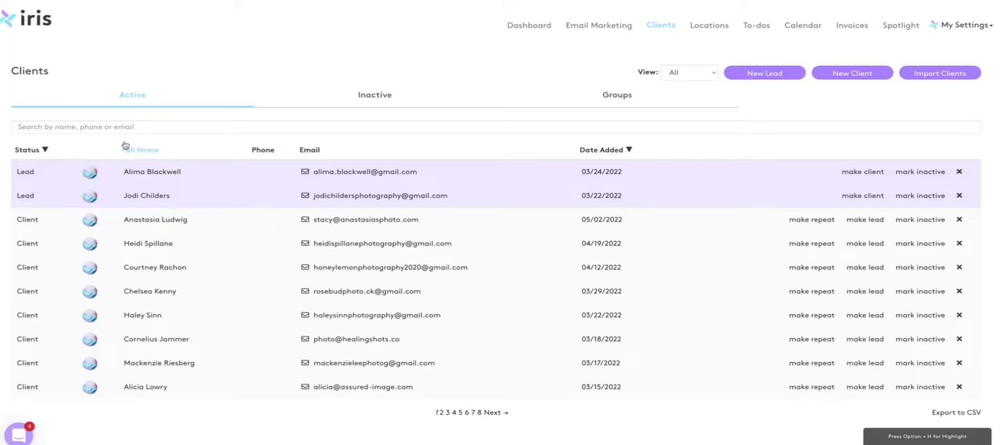
{"action": "left_click", "coordinate": [368, 95]}
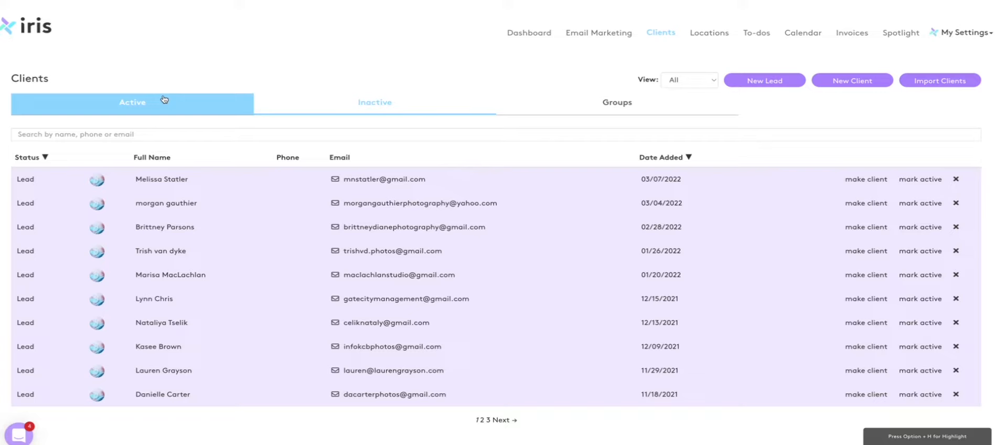
{"action": "left_click", "coordinate": [164, 100]}
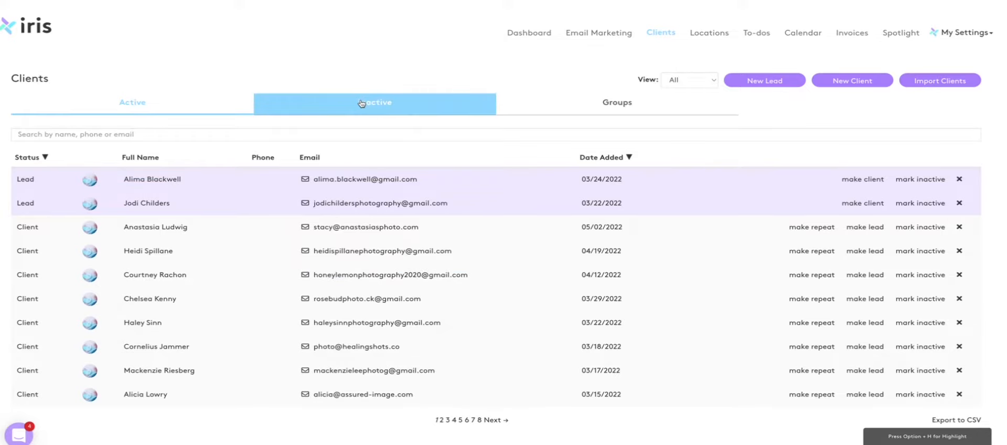
- View the client groups, and search the active clients by first name to open the matching client's profile
{"action": "left_click", "coordinate": [587, 108]}
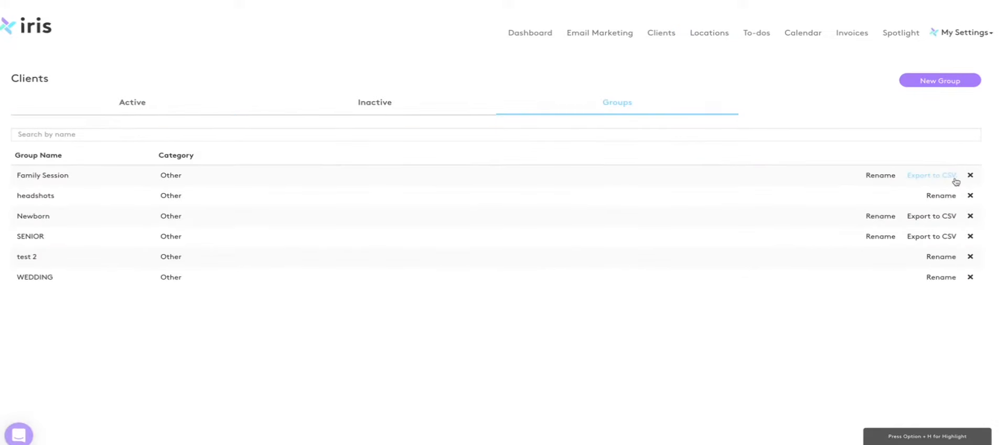
{"action": "left_click", "coordinate": [141, 103]}
{"action": "left_click", "coordinate": [164, 136]}
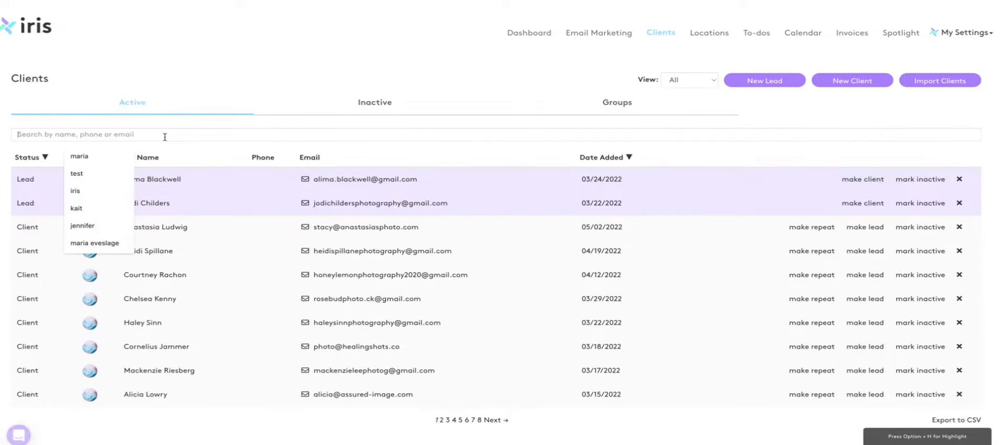
{"action": "type", "text": "maria"}
{"action": "key", "text": "Return"}
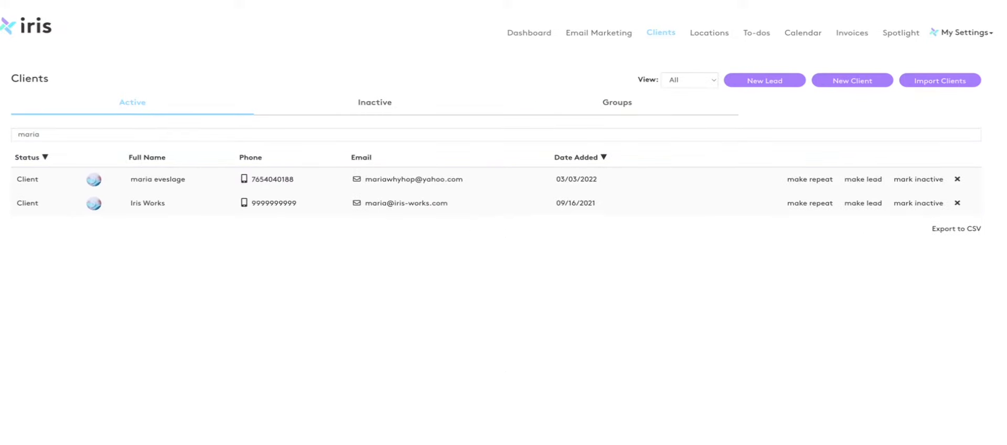
{"action": "left_click", "coordinate": [150, 179]}
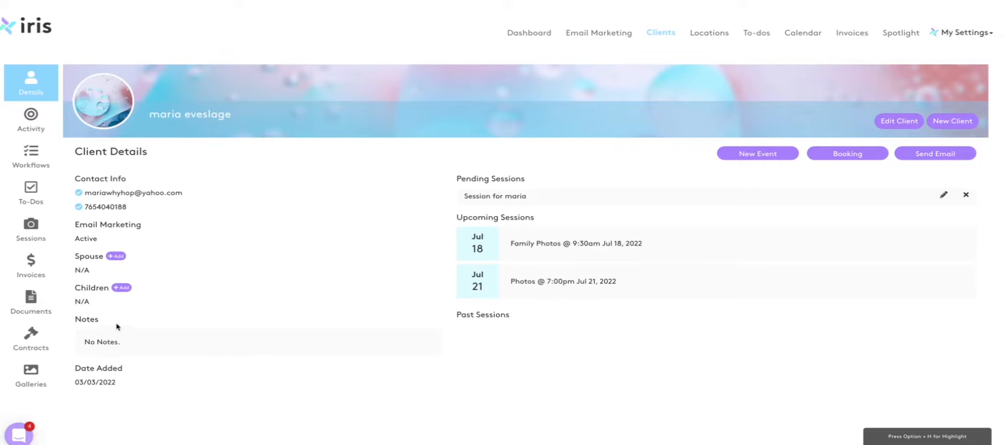
- Review the client's activity, workflows, to-dos, sessions, invoices, documents and contracts, ending back at the client details
{"action": "left_click", "coordinate": [46, 118]}
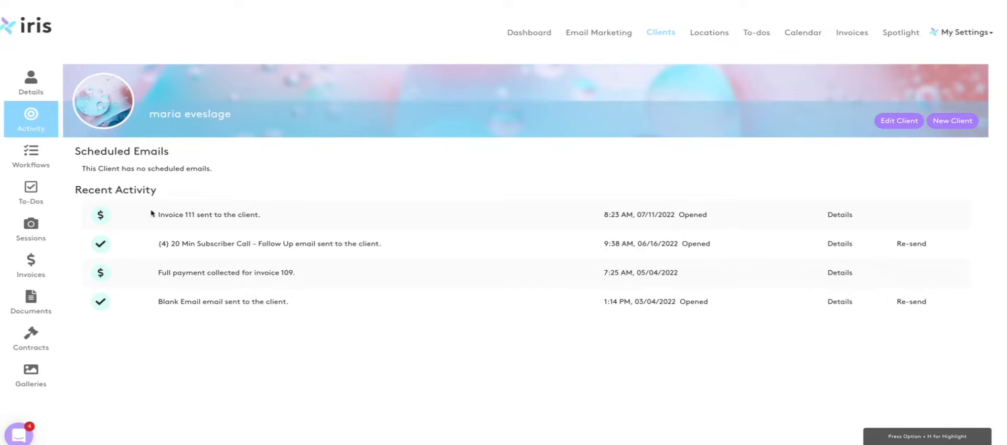
{"action": "left_click", "coordinate": [36, 168]}
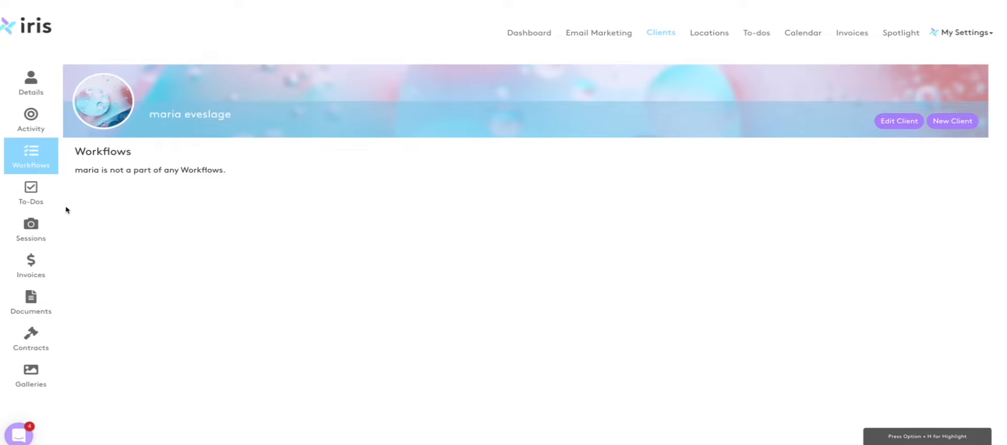
{"action": "left_click", "coordinate": [43, 202]}
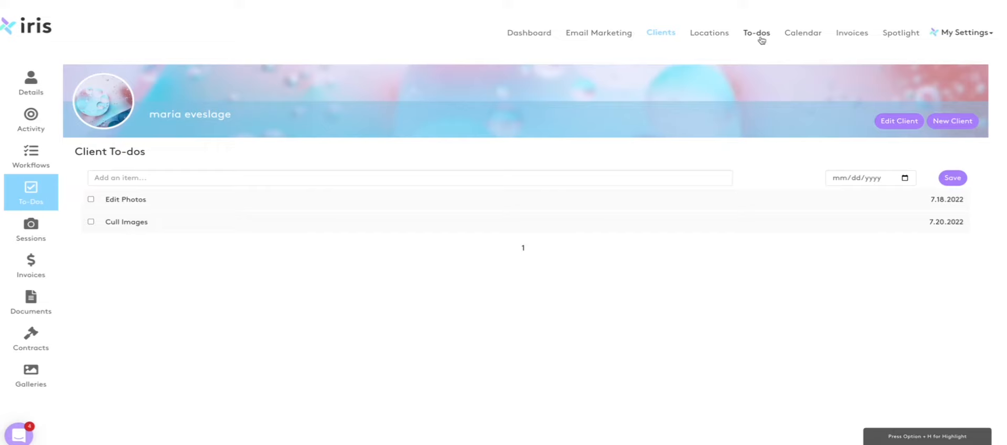
{"action": "left_click", "coordinate": [47, 232]}
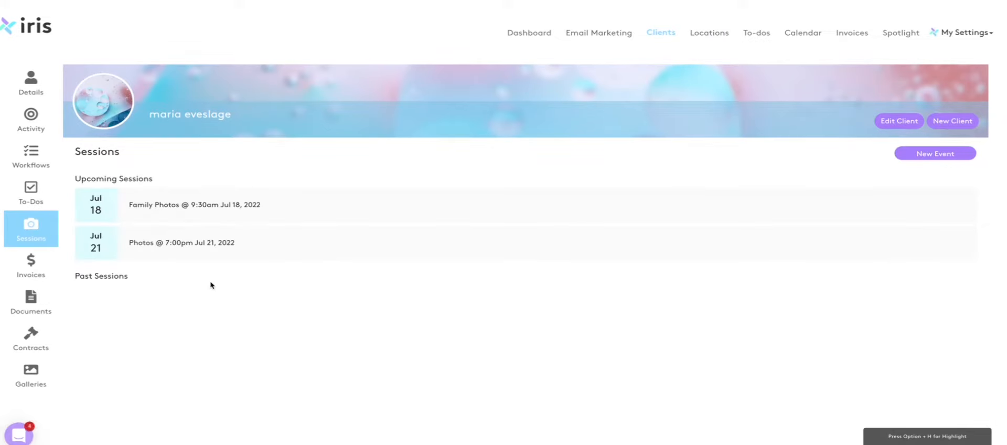
{"action": "left_click", "coordinate": [21, 273]}
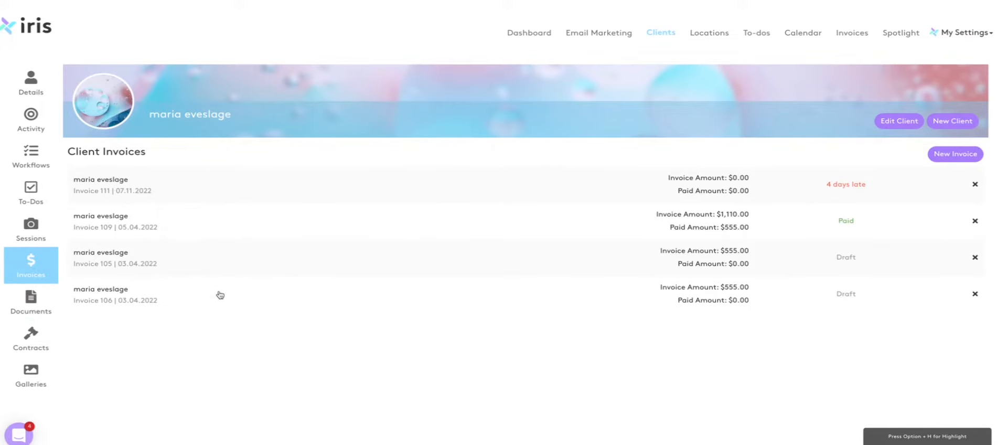
{"action": "left_click", "coordinate": [32, 314]}
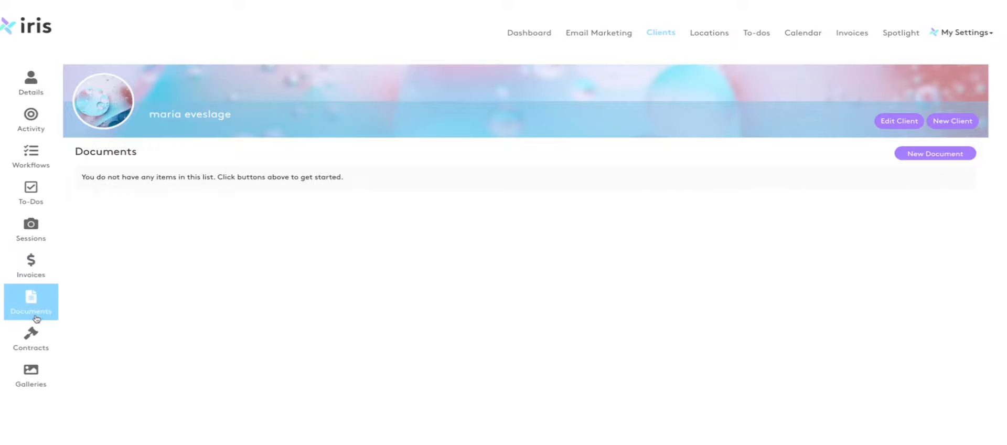
{"action": "left_click", "coordinate": [16, 342]}
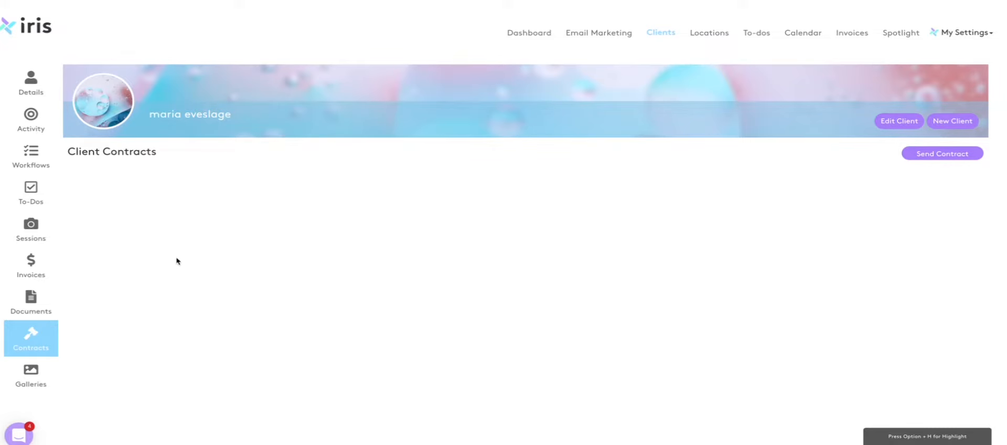
{"action": "left_click", "coordinate": [34, 84]}
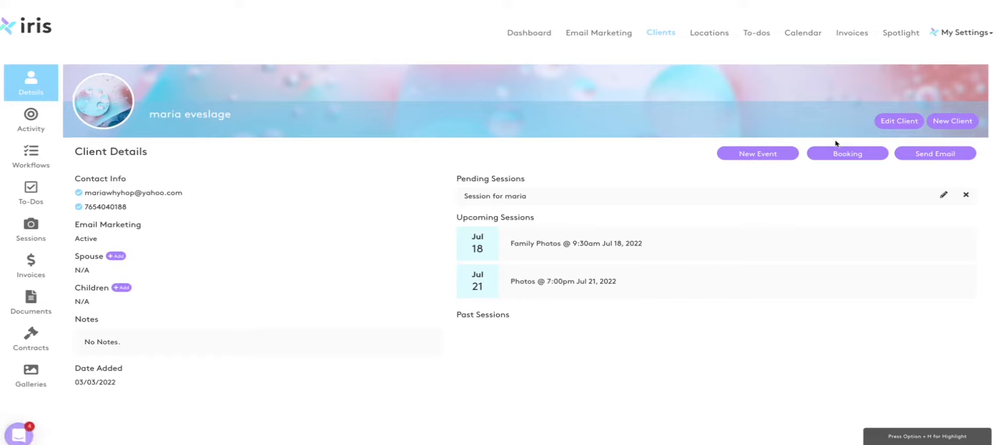
- Look through the client's new event form and booking calendar form, closing each without saving
{"action": "left_click", "coordinate": [776, 155]}
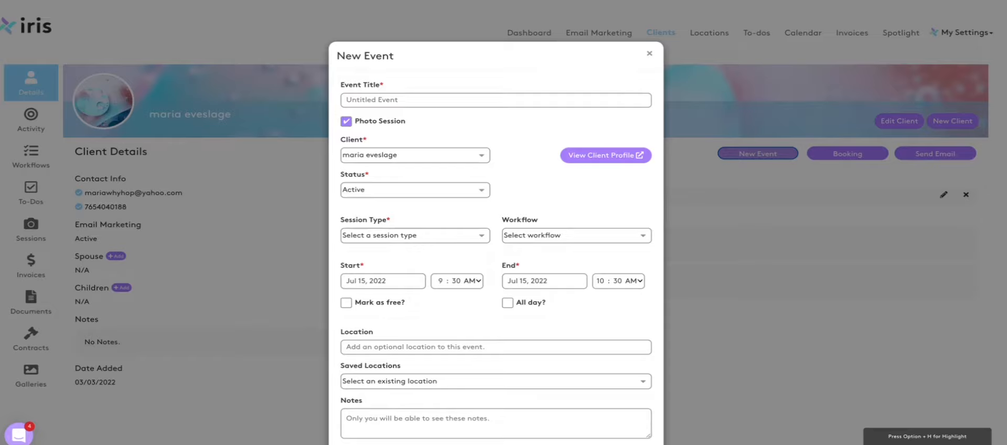
{"action": "left_click", "coordinate": [563, 444]}
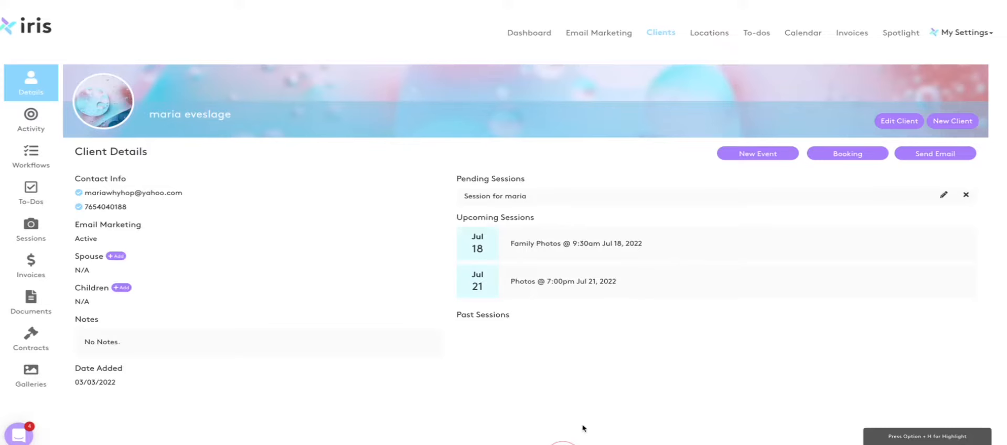
{"action": "left_click", "coordinate": [858, 157]}
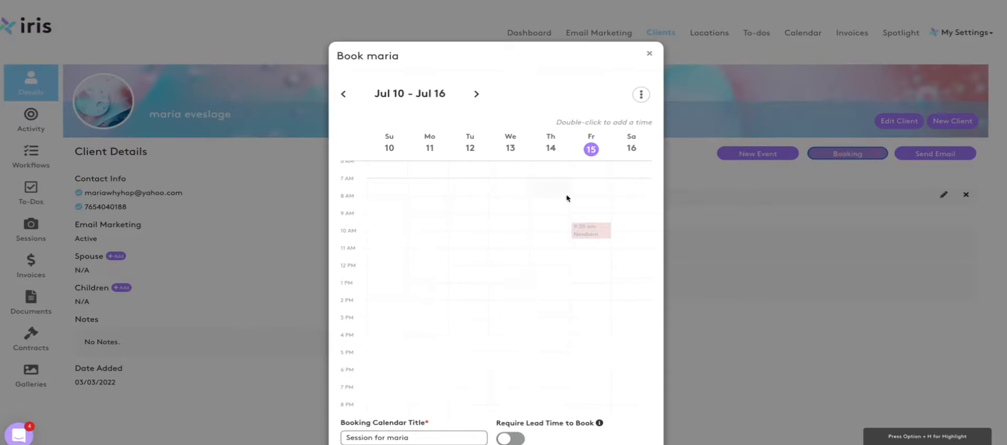
{"action": "scroll", "coordinate": [563, 267], "scroll_direction": "down", "scroll_amount": 5}
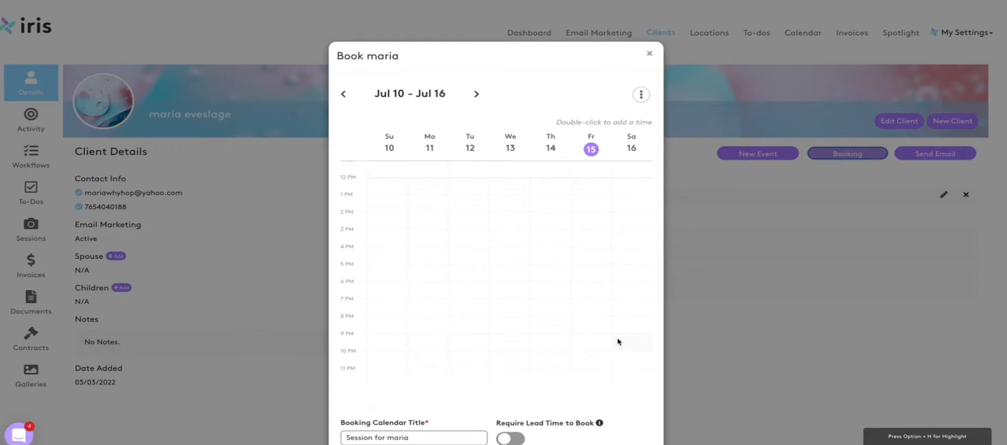
{"action": "scroll", "coordinate": [618, 341], "scroll_direction": "down", "scroll_amount": 2}
{"action": "scroll", "coordinate": [619, 341], "scroll_direction": "down", "scroll_amount": 1}
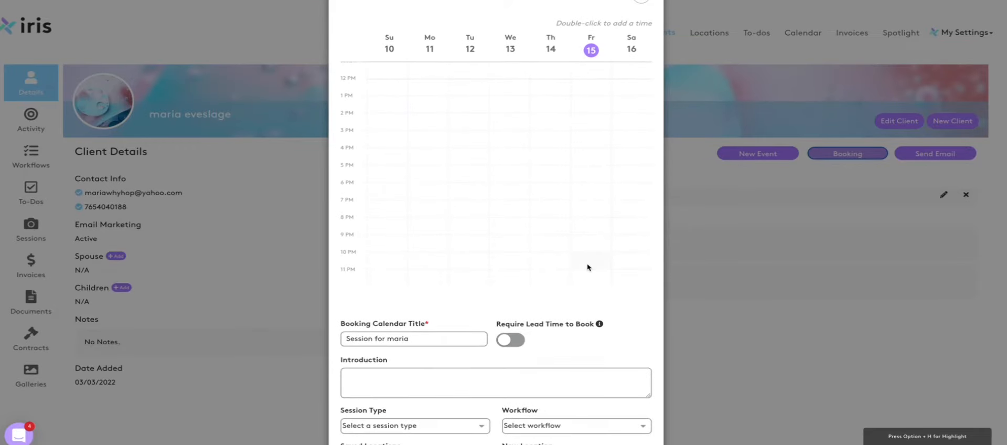
{"action": "scroll", "coordinate": [590, 267], "scroll_direction": "down", "scroll_amount": 3}
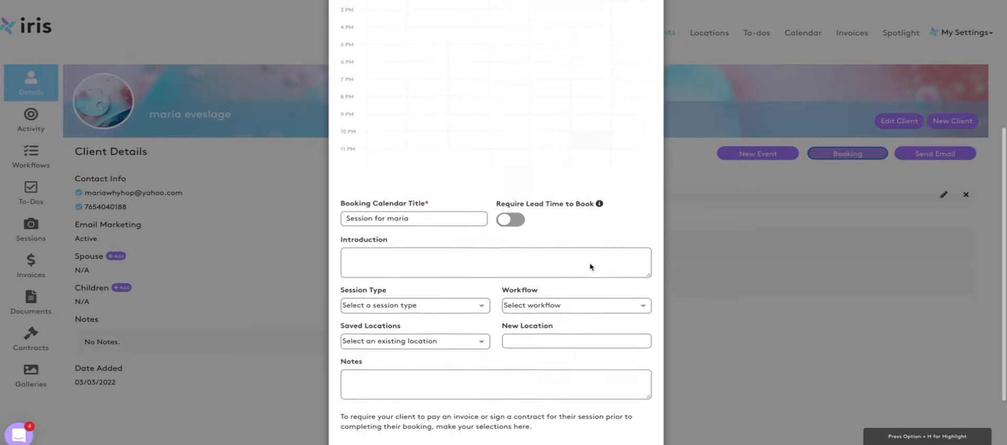
{"action": "scroll", "coordinate": [590, 267], "scroll_direction": "up", "scroll_amount": 3}
{"action": "scroll", "coordinate": [590, 267], "scroll_direction": "up", "scroll_amount": 4}
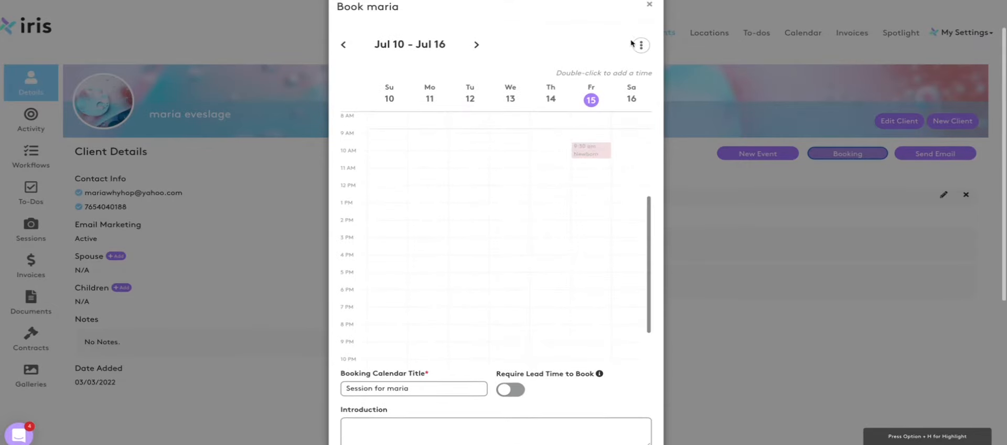
{"action": "left_click", "coordinate": [649, 5]}
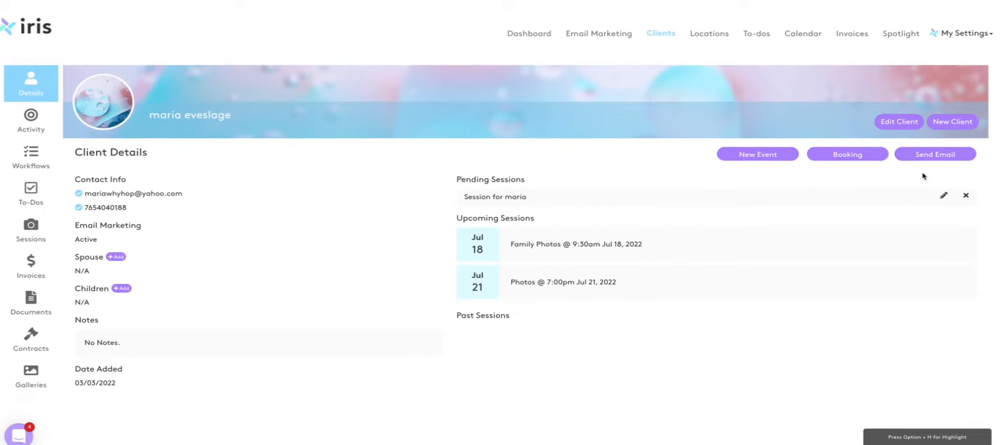
- Browse the email templates available for emailing the client, and close the email form without sending
{"action": "scroll", "coordinate": [925, 161], "scroll_direction": "down", "scroll_amount": 1}
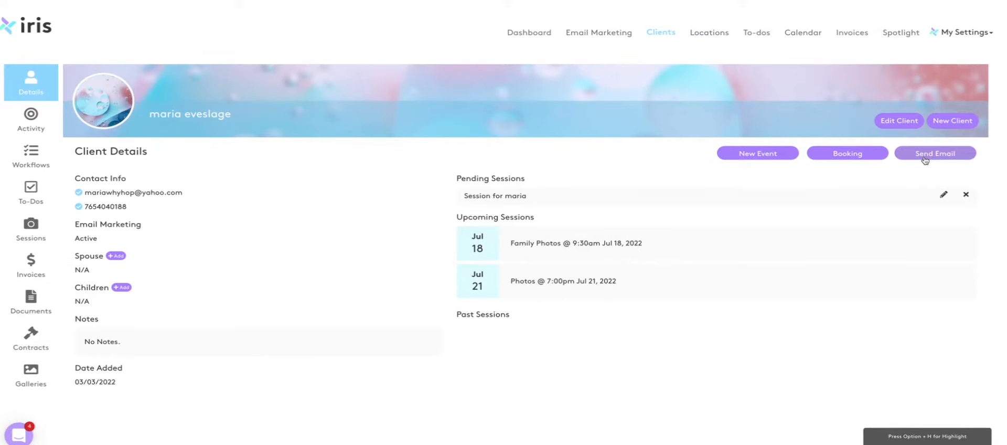
{"action": "left_click", "coordinate": [925, 154]}
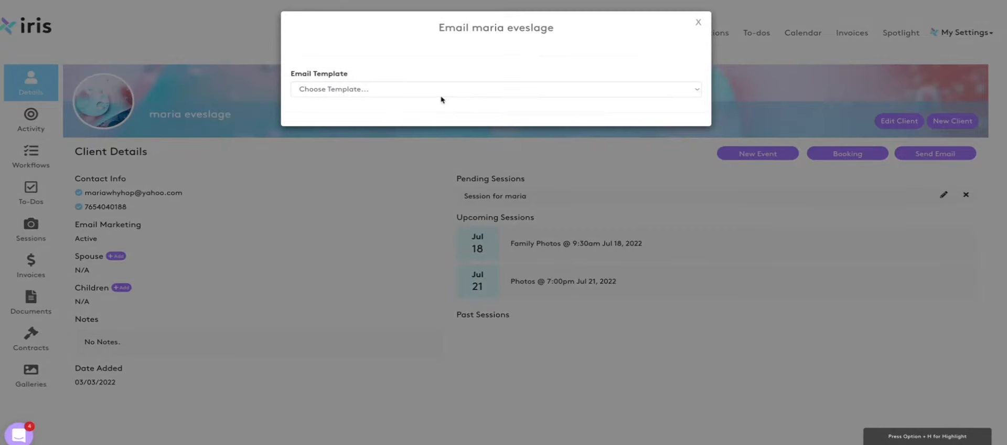
{"action": "left_click", "coordinate": [441, 95]}
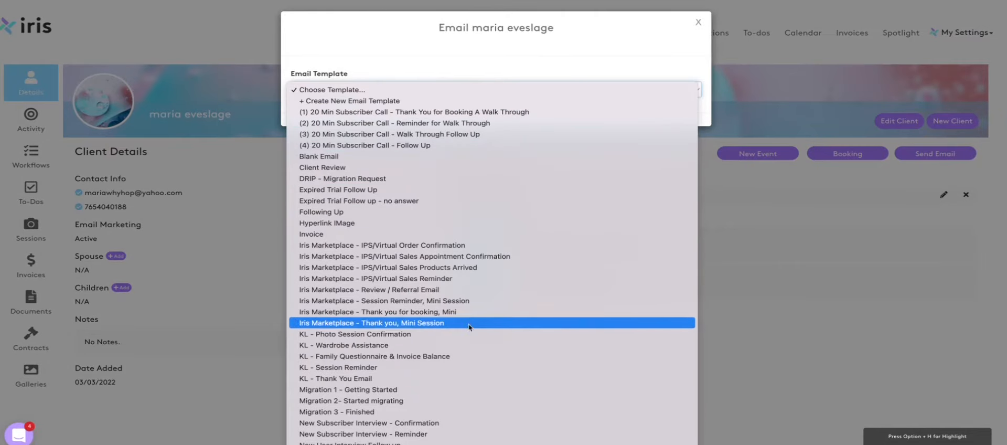
{"action": "scroll", "coordinate": [468, 326], "scroll_direction": "down", "scroll_amount": 3}
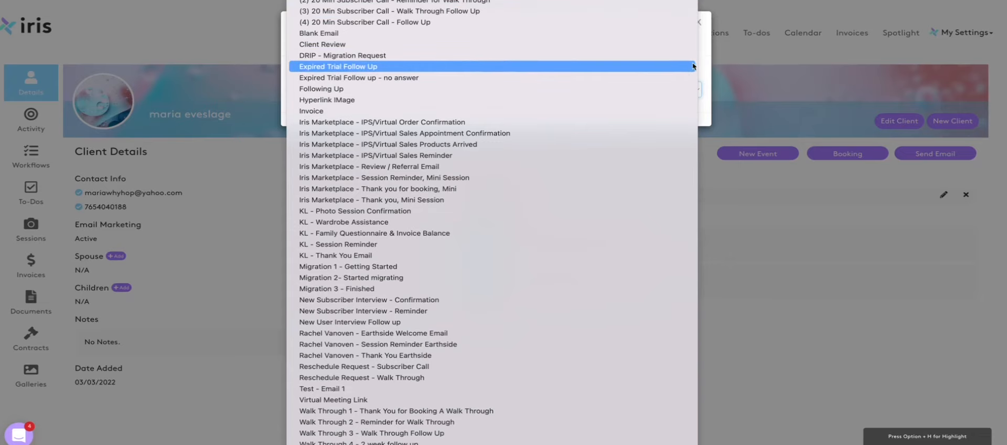
{"action": "left_click", "coordinate": [711, 56]}
{"action": "left_click", "coordinate": [696, 21]}
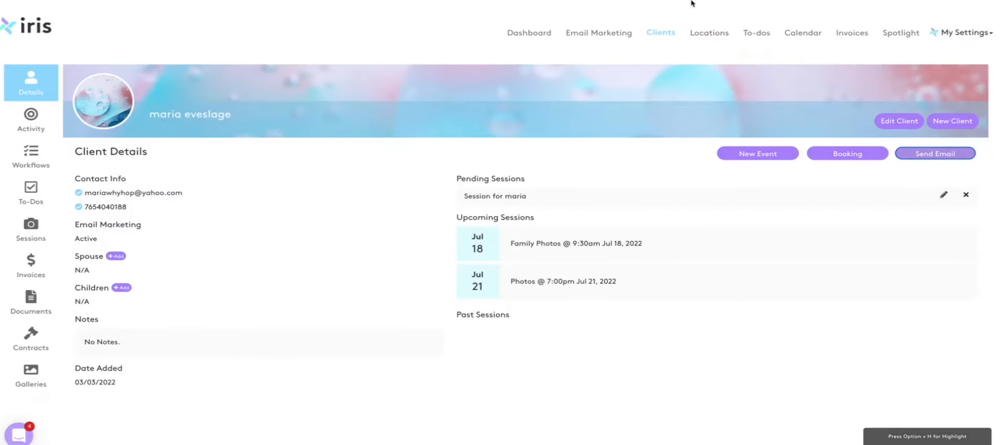
- Open Location Scout and examine the saved locations on the map and in the list
{"action": "left_click", "coordinate": [698, 36]}
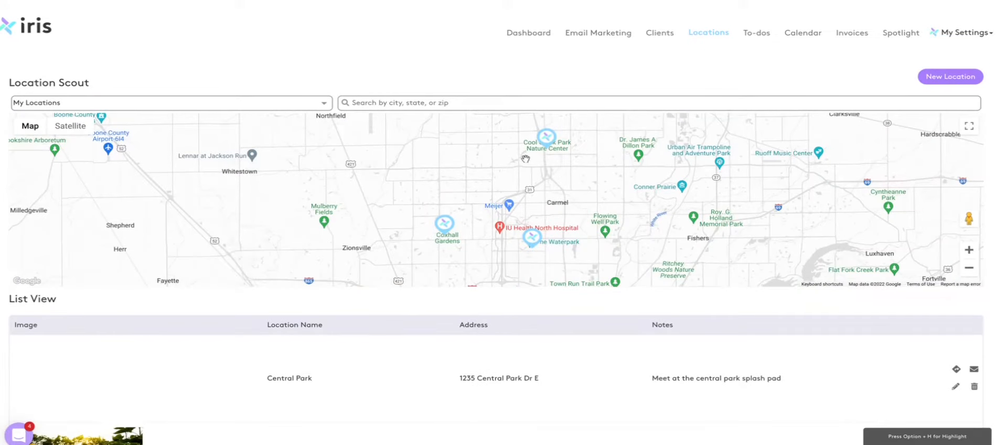
{"action": "scroll", "coordinate": [361, 205], "scroll_direction": "down", "scroll_amount": 2}
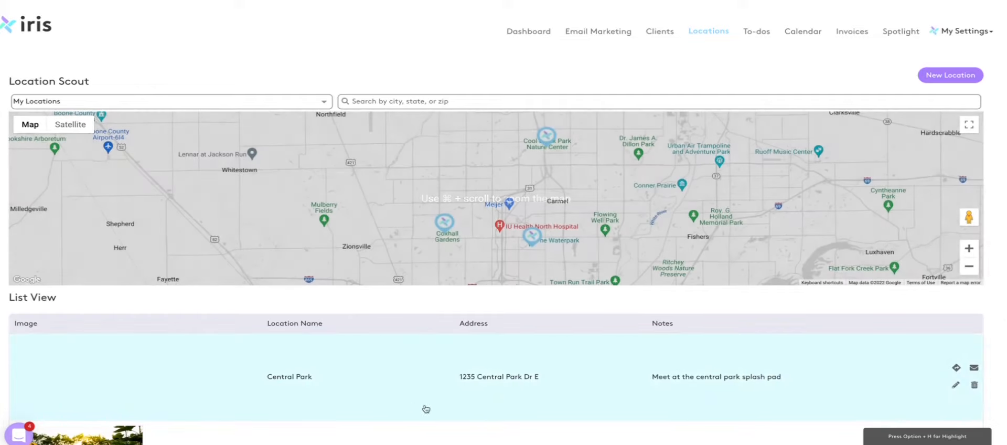
{"action": "scroll", "coordinate": [509, 393], "scroll_direction": "down", "scroll_amount": 3}
{"action": "scroll", "coordinate": [508, 393], "scroll_direction": "down", "scroll_amount": 1}
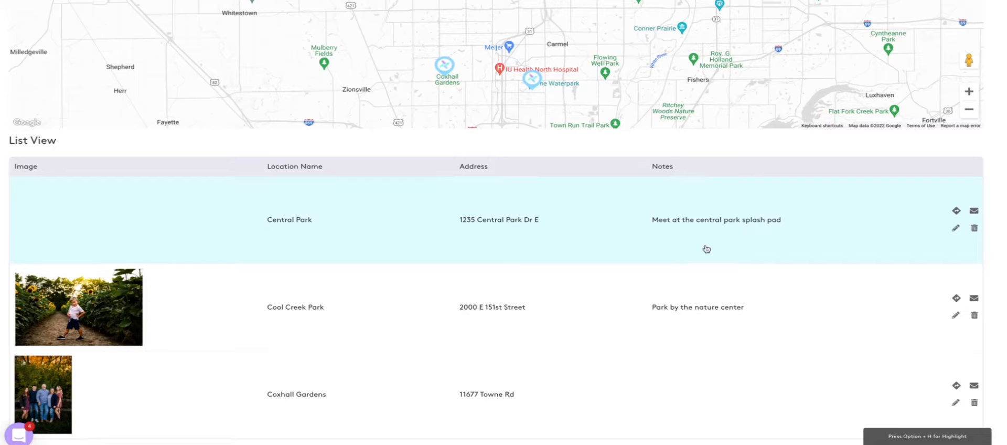
{"action": "scroll", "coordinate": [705, 247], "scroll_direction": "up", "scroll_amount": 1}
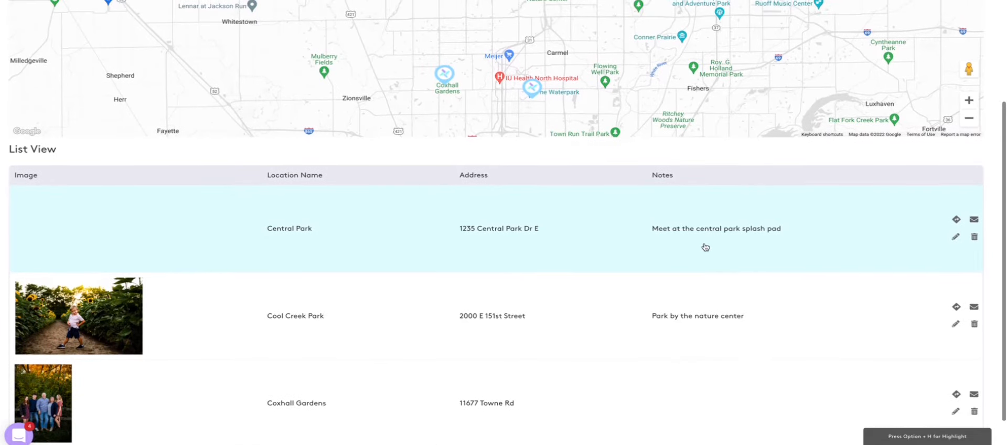
{"action": "scroll", "coordinate": [953, 241], "scroll_direction": "up", "scroll_amount": 1}
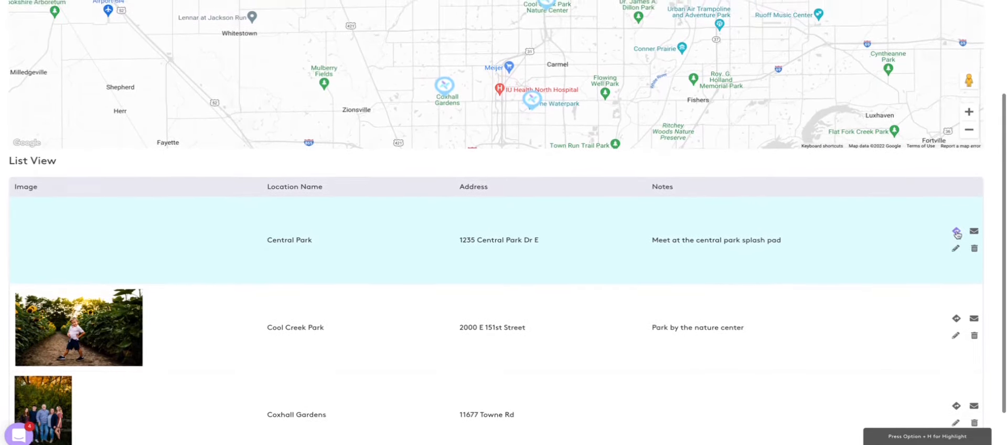
{"action": "scroll", "coordinate": [803, 242], "scroll_direction": "up", "scroll_amount": 3}
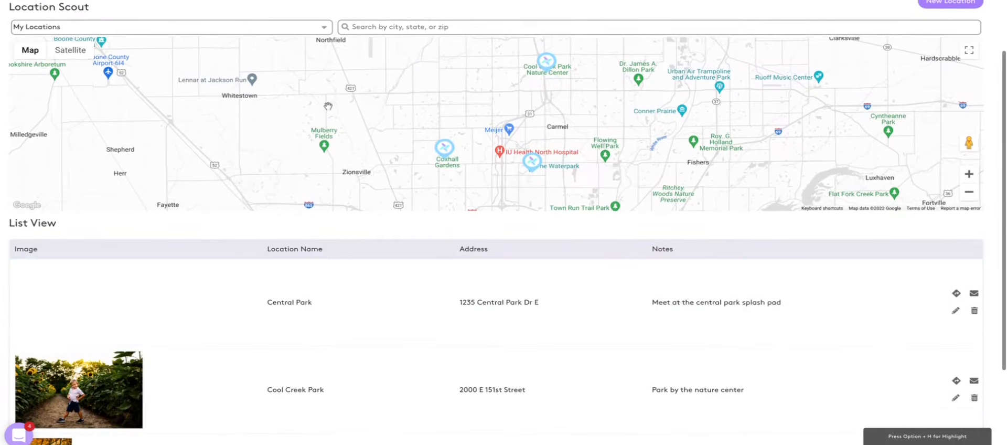
{"action": "scroll", "coordinate": [341, 103], "scroll_direction": "up", "scroll_amount": 4}
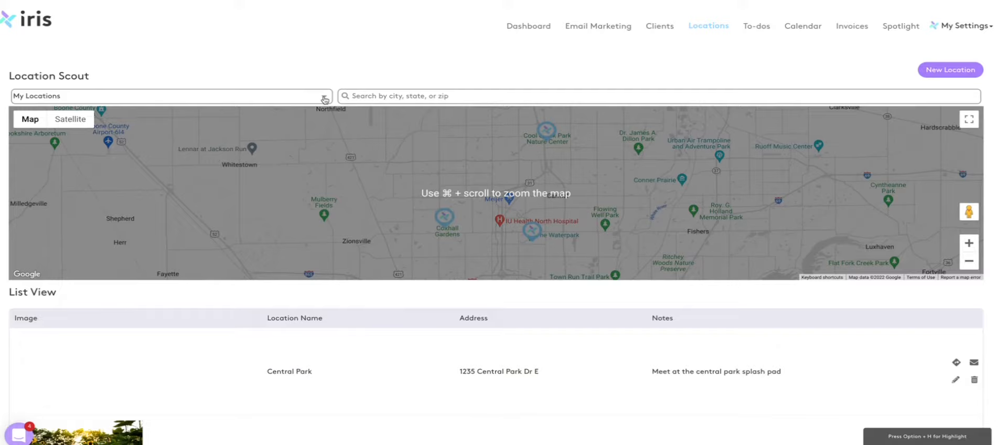
- Switch Location Scout to Shared Locations and zoom the map out two levels to see a wider area
{"action": "scroll", "coordinate": [324, 99], "scroll_direction": "up", "scroll_amount": 1}
{"action": "left_click", "coordinate": [325, 101]}
{"action": "left_click", "coordinate": [309, 114]}
{"action": "scroll", "coordinate": [591, 187], "scroll_direction": "down", "scroll_amount": 1}
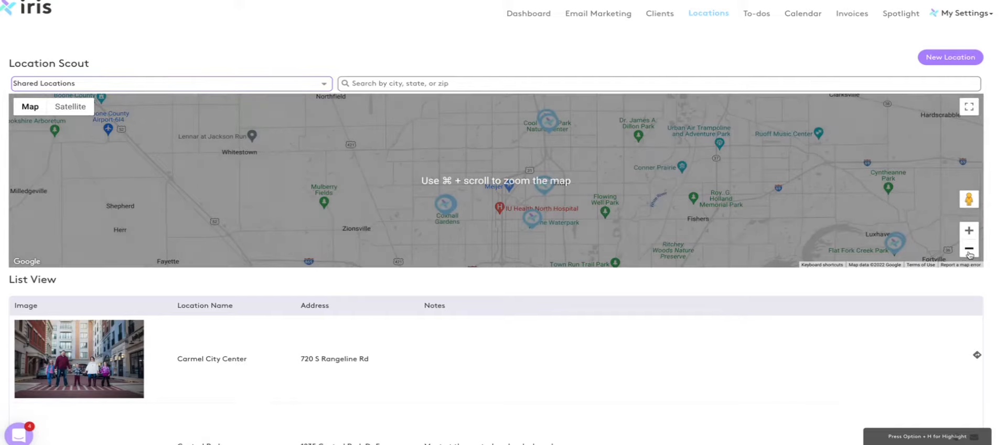
{"action": "left_click", "coordinate": [969, 249]}
{"action": "left_click", "coordinate": [969, 248]}
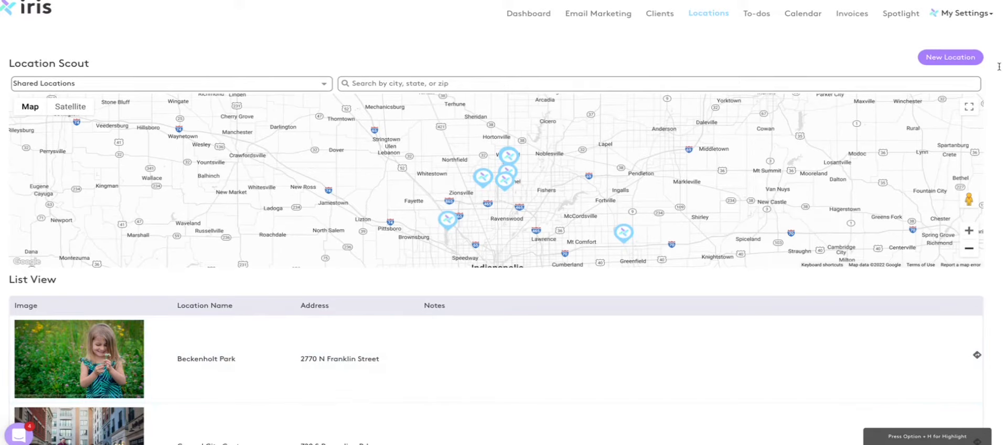
- Look through the new location form, including its Shared option, and close it without saving
{"action": "left_click", "coordinate": [933, 59]}
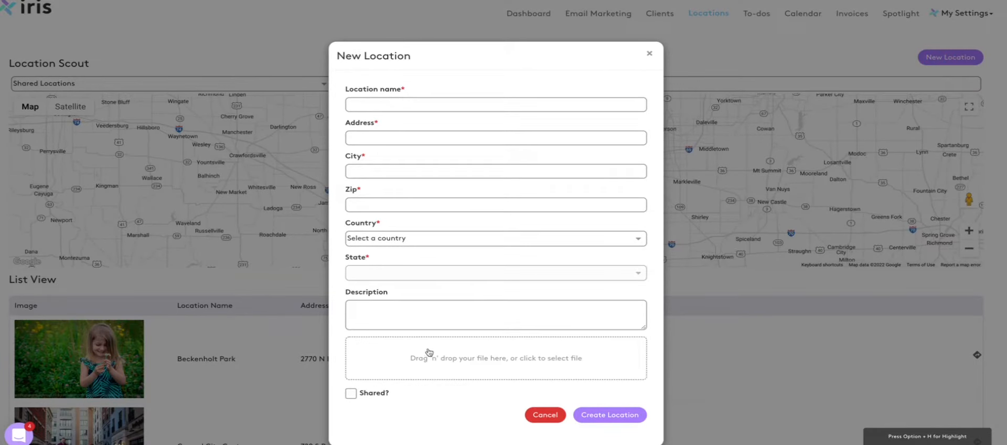
{"action": "left_click", "coordinate": [354, 397]}
{"action": "left_click", "coordinate": [355, 400]}
{"action": "left_click", "coordinate": [356, 400]}
{"action": "left_click", "coordinate": [650, 57]}
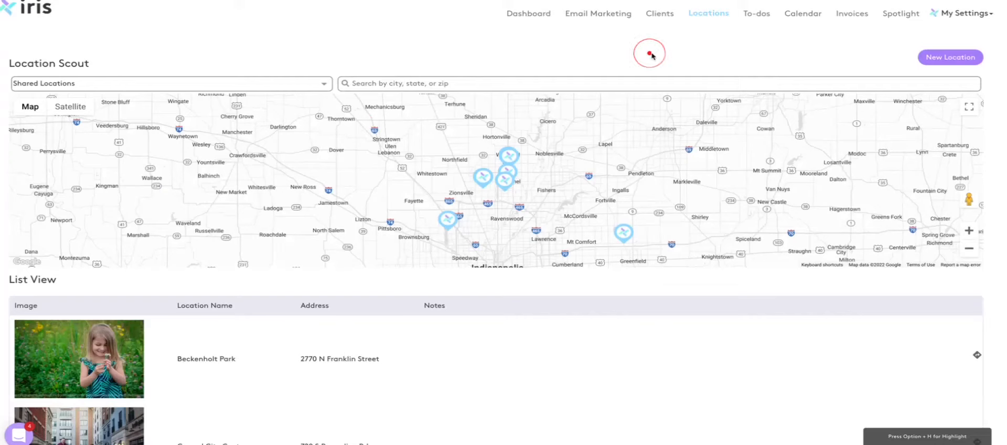
- Open the to-do list, look at the blank entry row for a new to-do, and discard it
{"action": "left_click", "coordinate": [762, 13]}
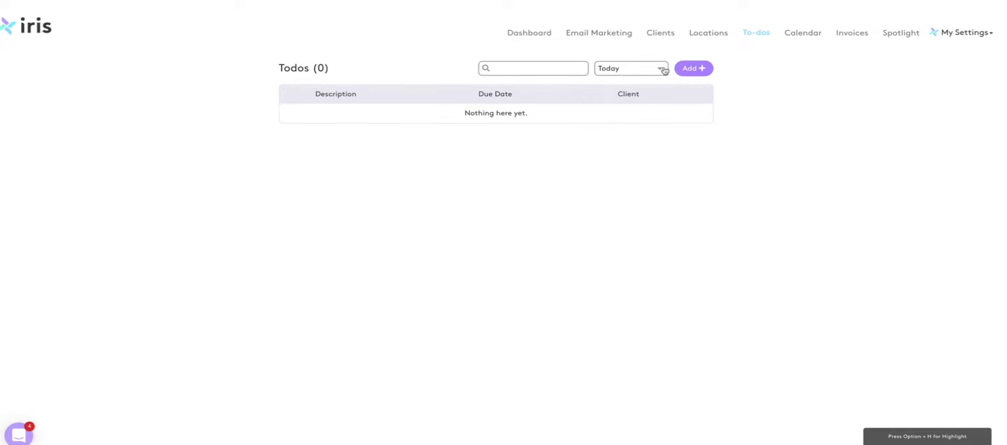
{"action": "left_click", "coordinate": [687, 68]}
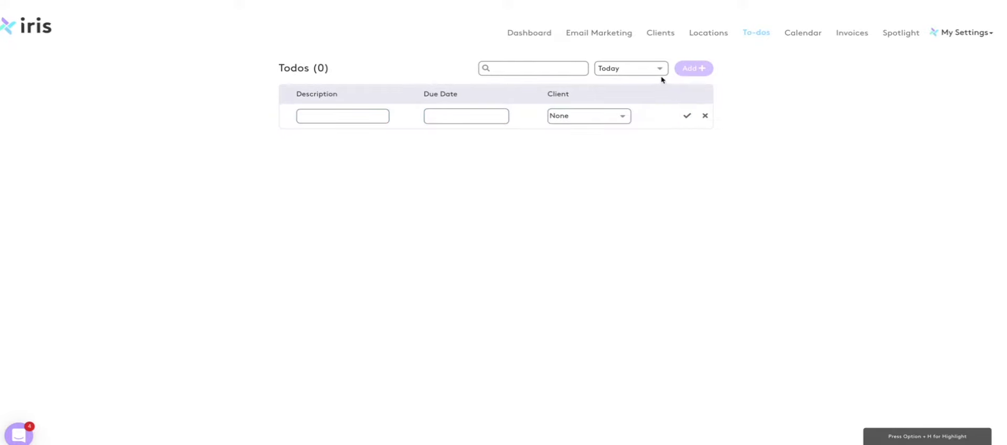
{"action": "left_click", "coordinate": [703, 116]}
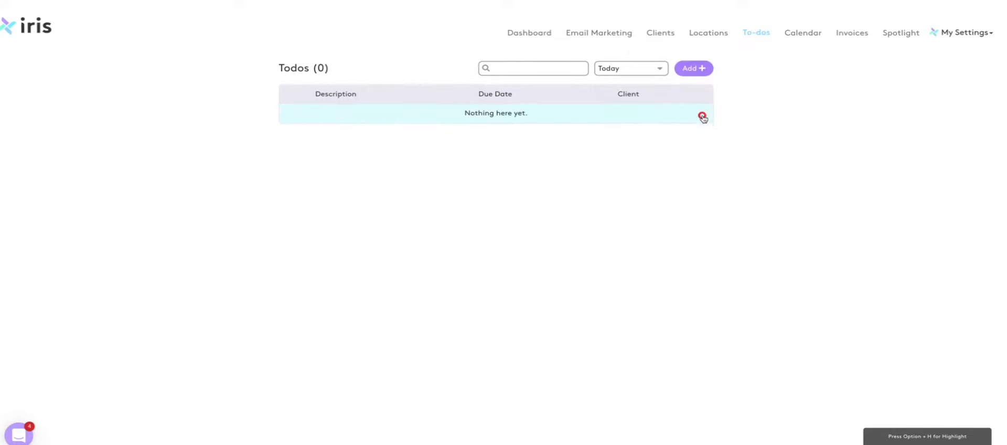
- Filter the to-do list to All and mark the Edit Photos to-do as complete
{"action": "left_click", "coordinate": [639, 73]}
{"action": "left_click", "coordinate": [635, 83]}
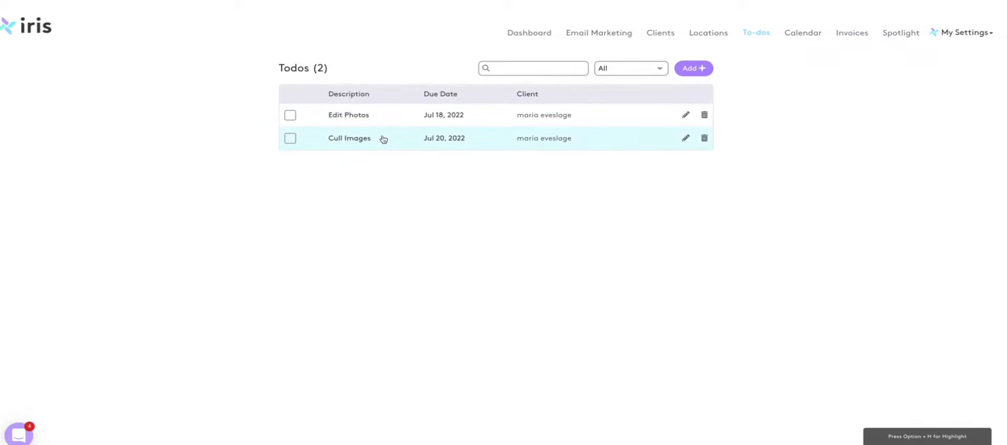
{"action": "left_click", "coordinate": [291, 116]}
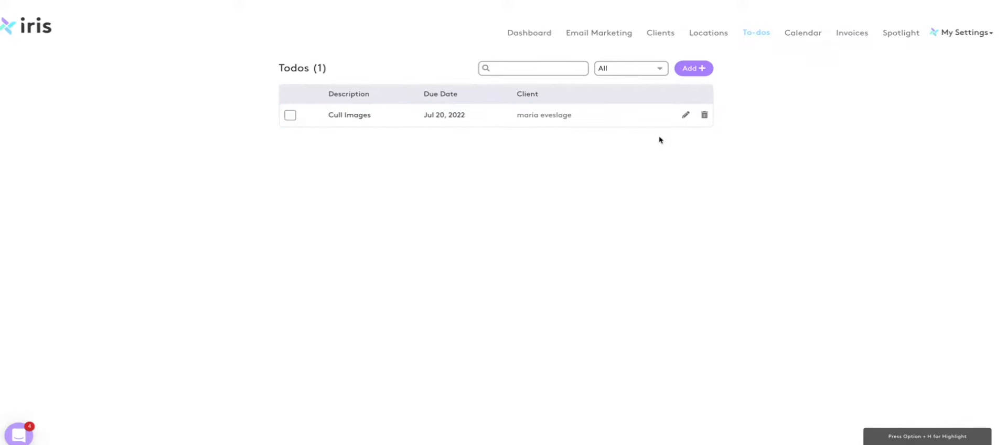
- Open the calendar and examine the sunrise and sunset times for July 1 and the session type counts for July 2022
{"action": "left_click", "coordinate": [803, 33]}
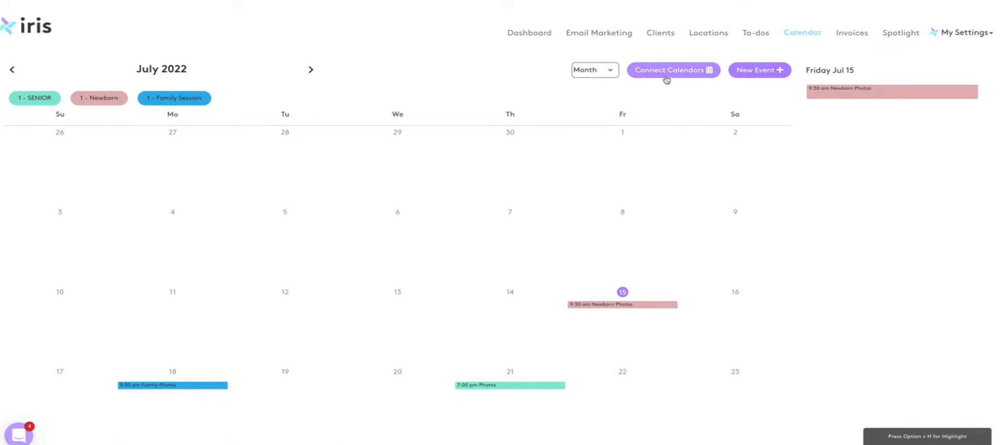
{"action": "left_click", "coordinate": [620, 183]}
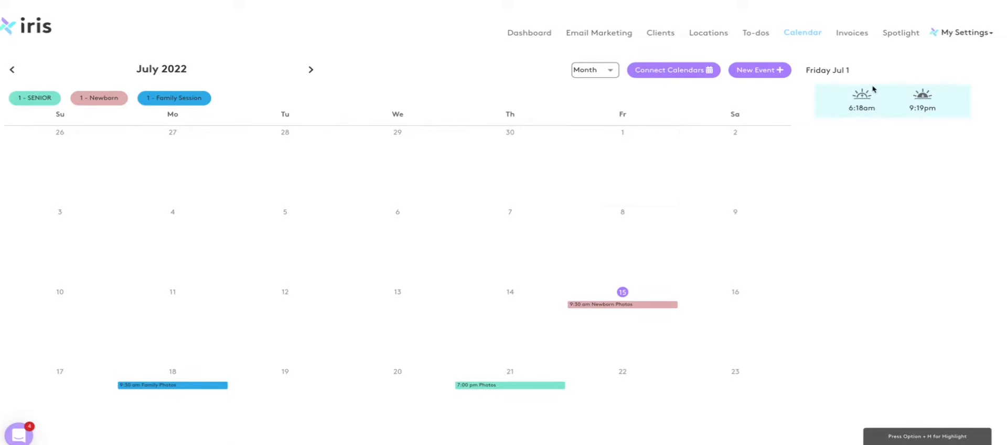
{"action": "left_click_drag", "start_coordinate": [854, 81], "coordinate": [961, 120]}
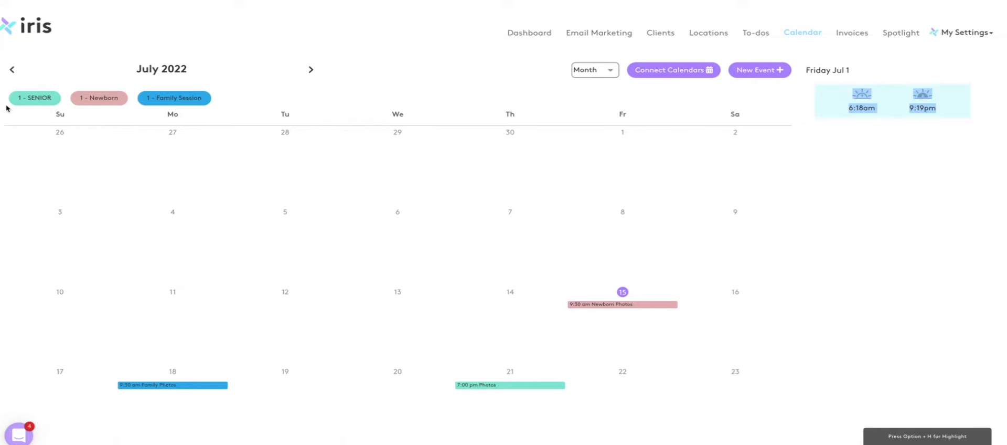
{"action": "left_click_drag", "start_coordinate": [2, 83], "coordinate": [139, 120]}
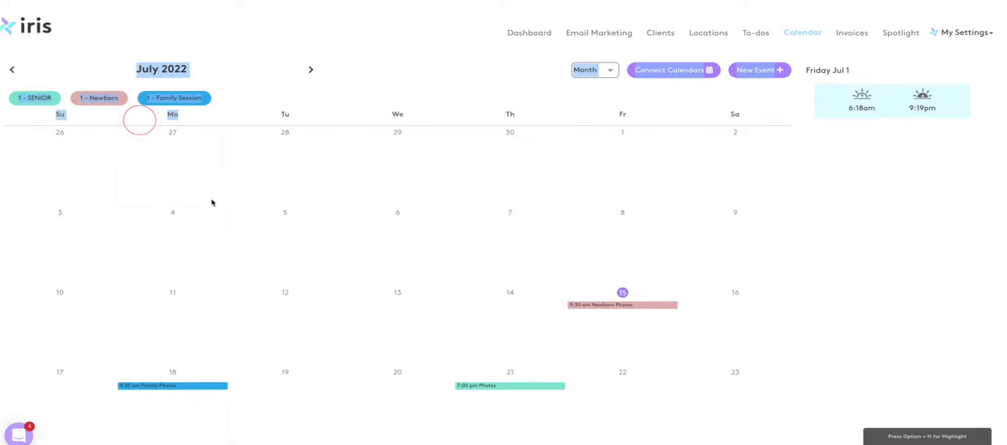
{"action": "left_click", "coordinate": [674, 107]}
- Look through the calendar's new event form and cancel it without creating an event
{"action": "left_click", "coordinate": [759, 70]}
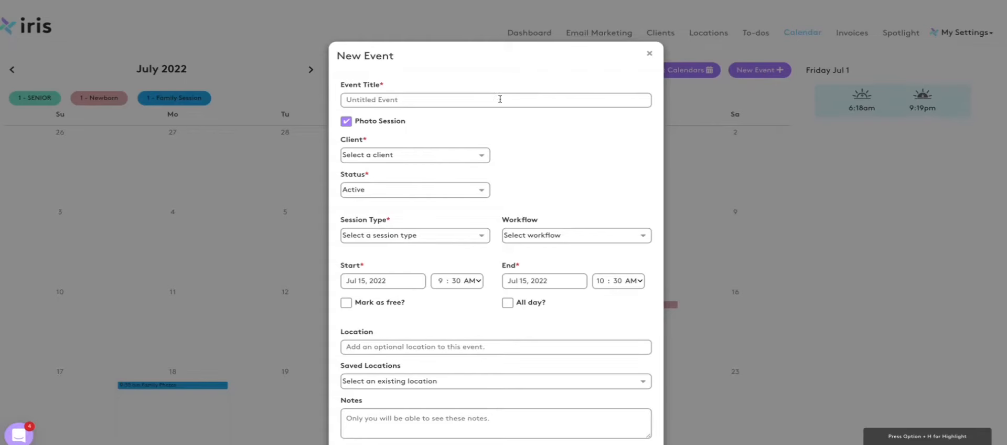
{"action": "scroll", "coordinate": [521, 342], "scroll_direction": "down", "scroll_amount": 1}
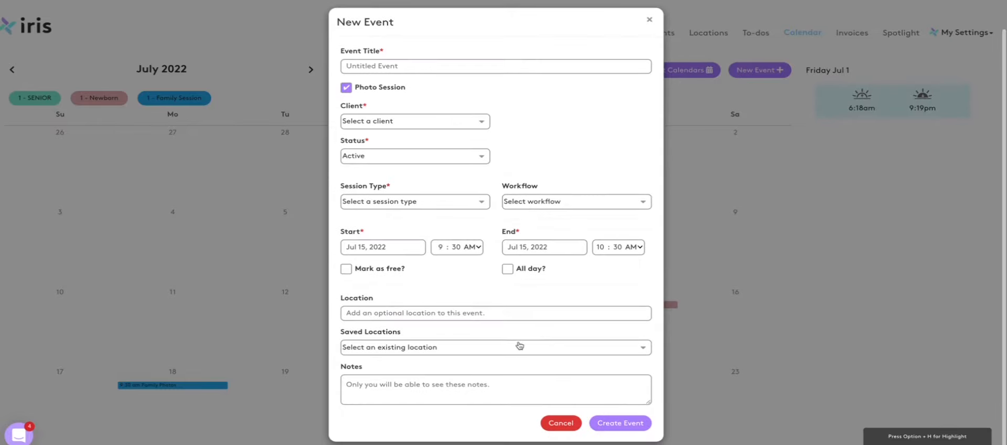
{"action": "left_click", "coordinate": [560, 423]}
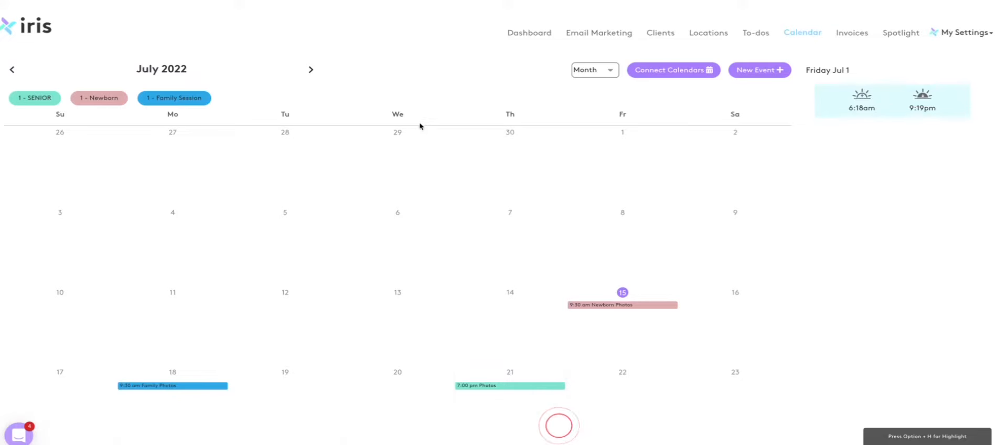
- Set the status of the July 15 Newborn Photos event to Needs Rescheduled and update the event
{"action": "left_click", "coordinate": [606, 310]}
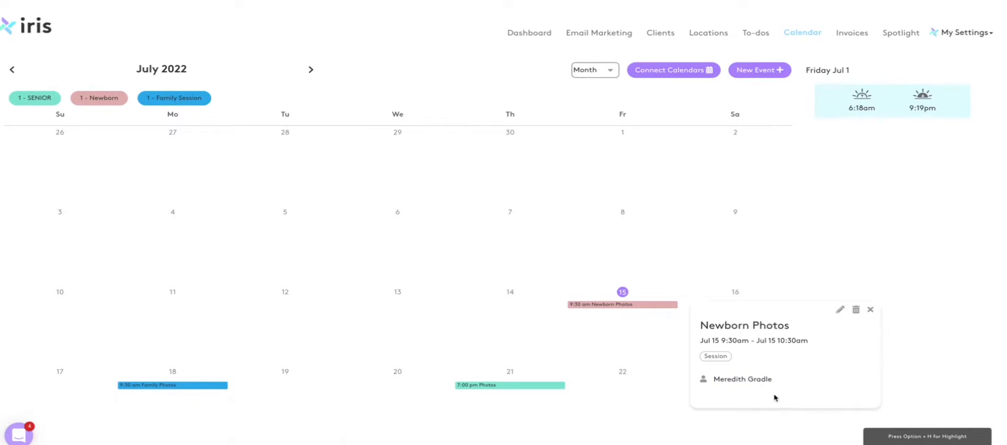
{"action": "scroll", "coordinate": [771, 365], "scroll_direction": "down", "scroll_amount": 1}
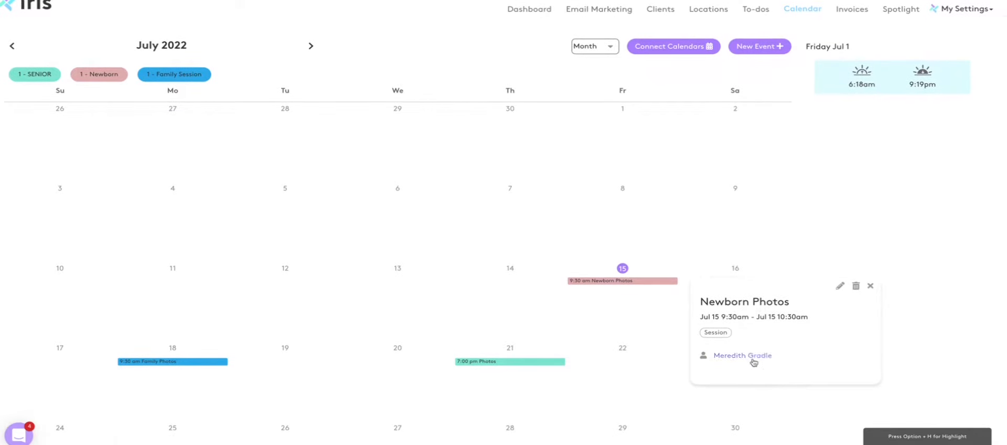
{"action": "scroll", "coordinate": [805, 313], "scroll_direction": "up", "scroll_amount": 1}
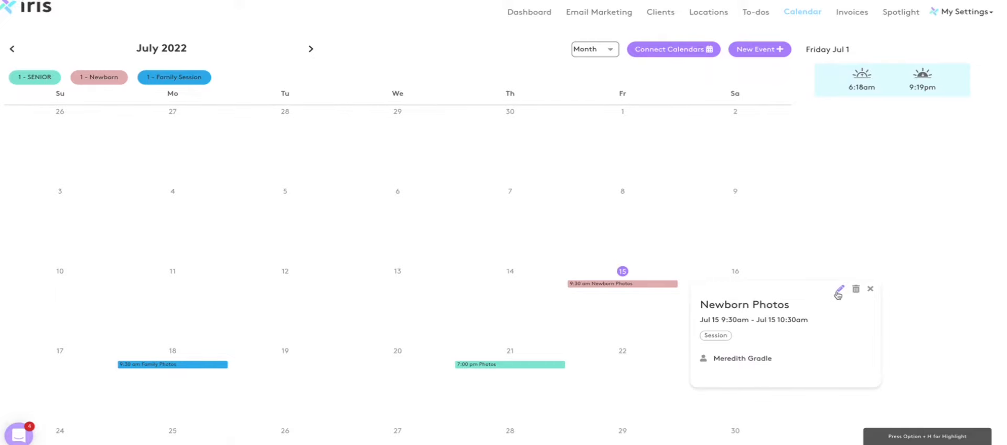
{"action": "left_click", "coordinate": [838, 291]}
{"action": "scroll", "coordinate": [460, 192], "scroll_direction": "up", "scroll_amount": 1}
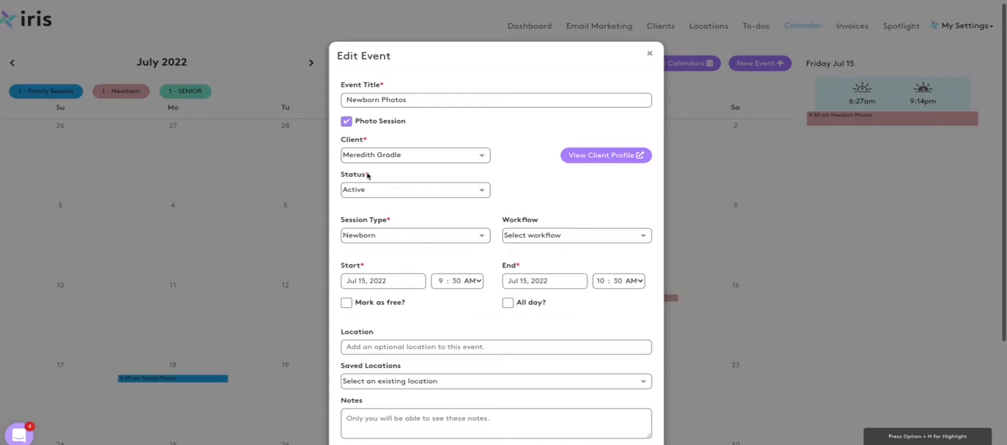
{"action": "left_click", "coordinate": [376, 190]}
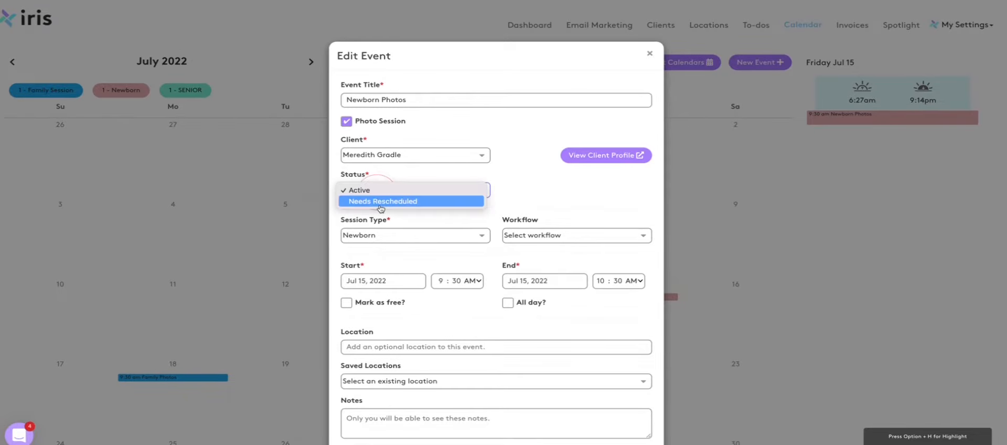
{"action": "left_click", "coordinate": [381, 202]}
{"action": "scroll", "coordinate": [546, 362], "scroll_direction": "down", "scroll_amount": 2}
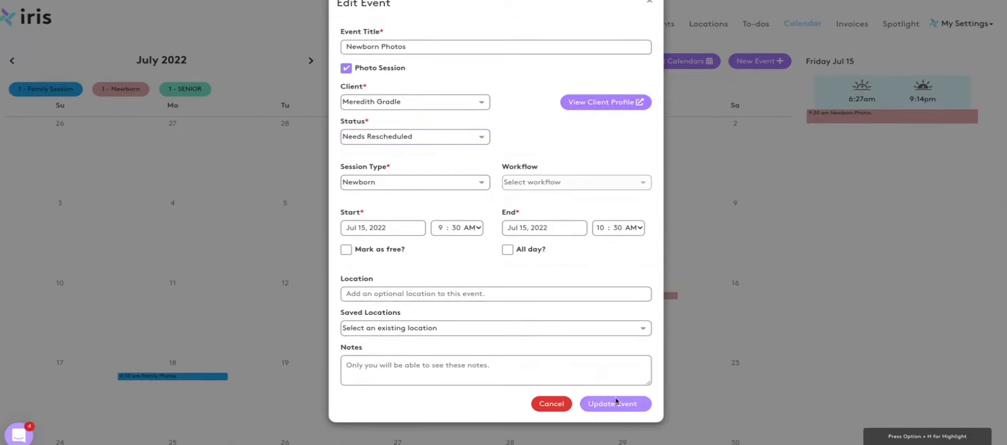
{"action": "left_click", "coordinate": [614, 403]}
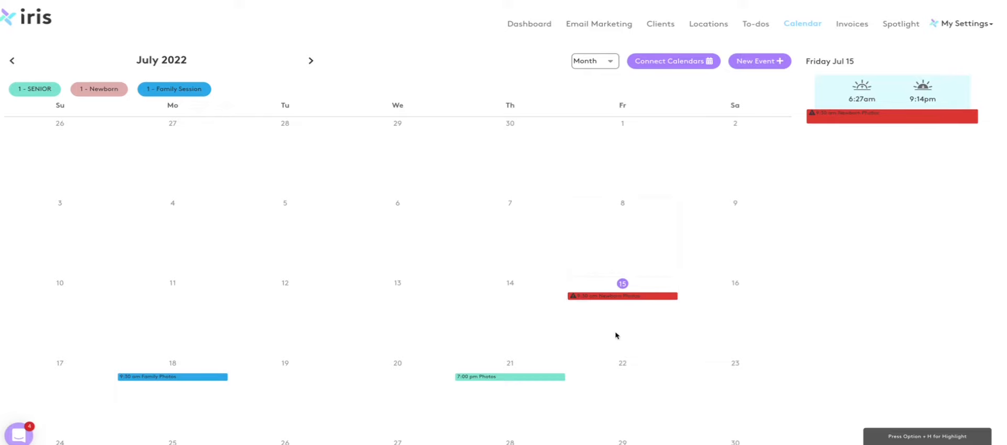
- Set the July 15 Newborn Photos event's status back to Active and update the event
{"action": "left_click", "coordinate": [618, 298]}
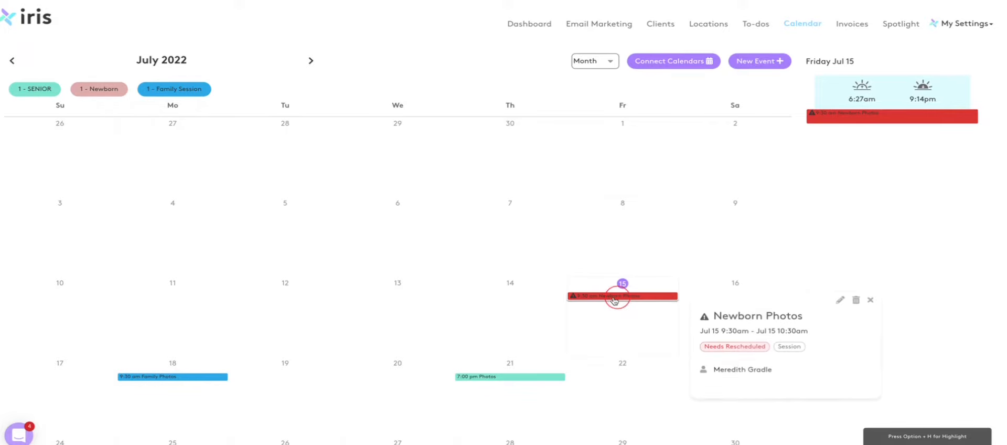
{"action": "left_click", "coordinate": [840, 300]}
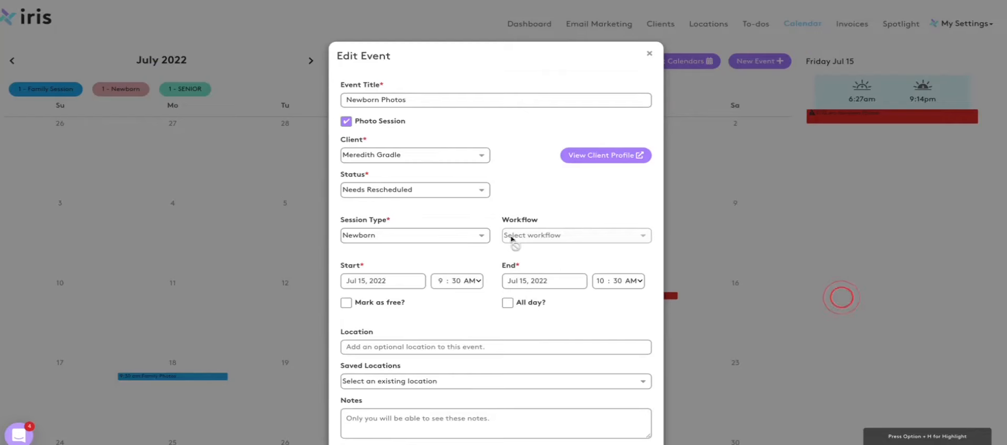
{"action": "left_click", "coordinate": [440, 191]}
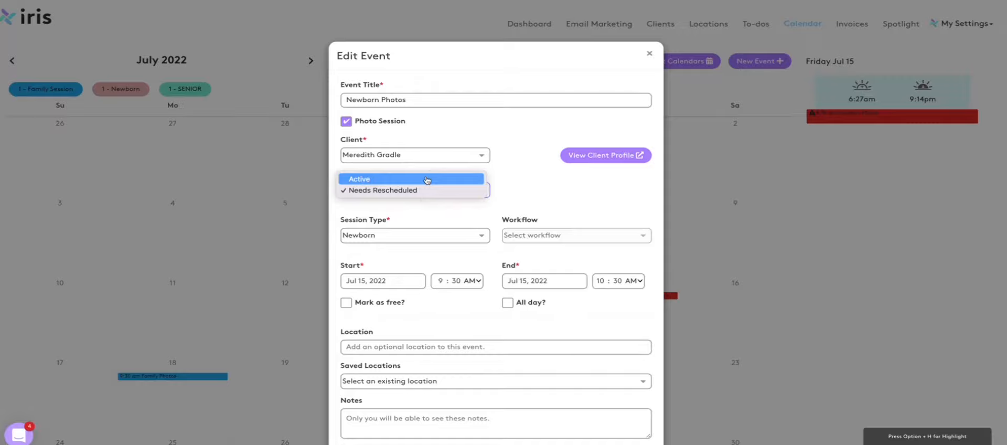
{"action": "left_click", "coordinate": [427, 180]}
{"action": "left_click", "coordinate": [627, 443]}
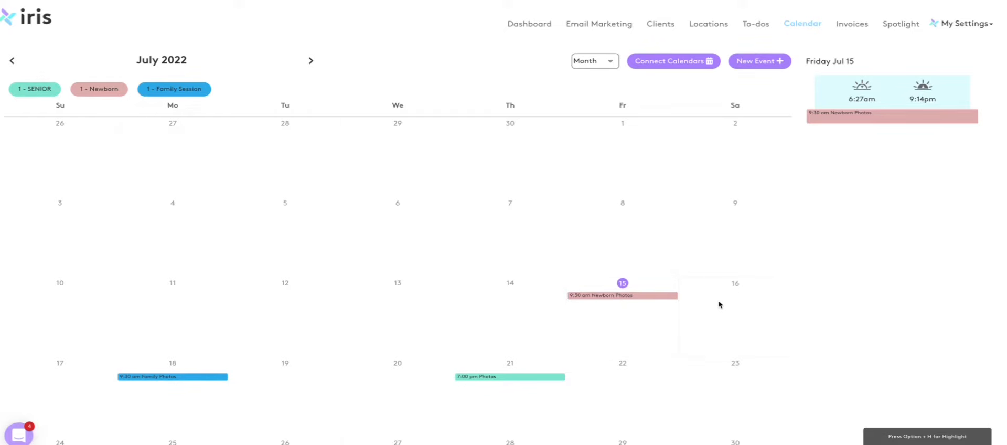
- Open the invoices area, look at the new invoice form and the report year choices, and leave both unchanged
{"action": "left_click", "coordinate": [860, 27]}
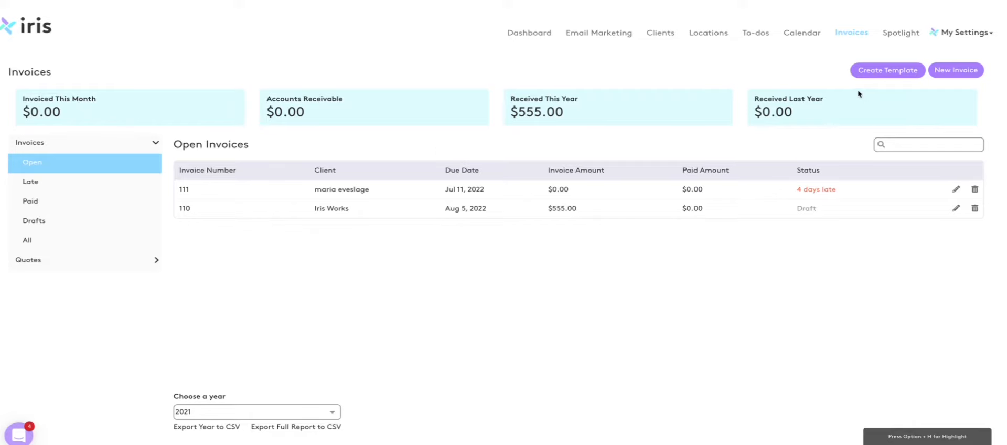
{"action": "left_click", "coordinate": [956, 70]}
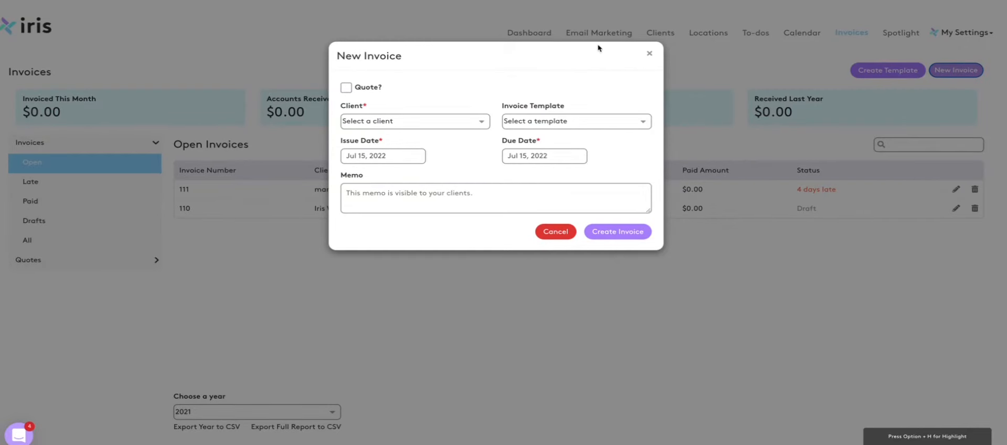
{"action": "left_click", "coordinate": [648, 54]}
{"action": "left_click", "coordinate": [649, 53]}
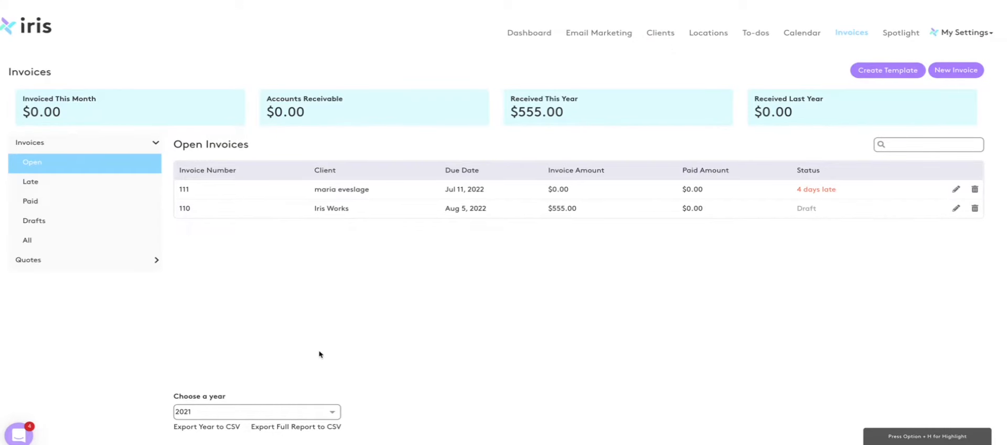
{"action": "left_click", "coordinate": [333, 416]}
{"action": "left_click", "coordinate": [442, 389]}
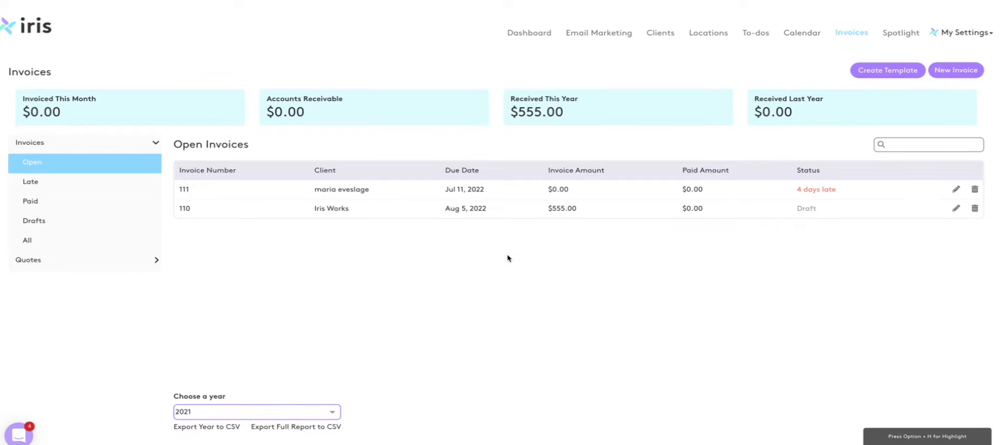
- Open the late invoice and look at a new entry in its Record Payment form, closing the form without saving
{"action": "left_click", "coordinate": [325, 192]}
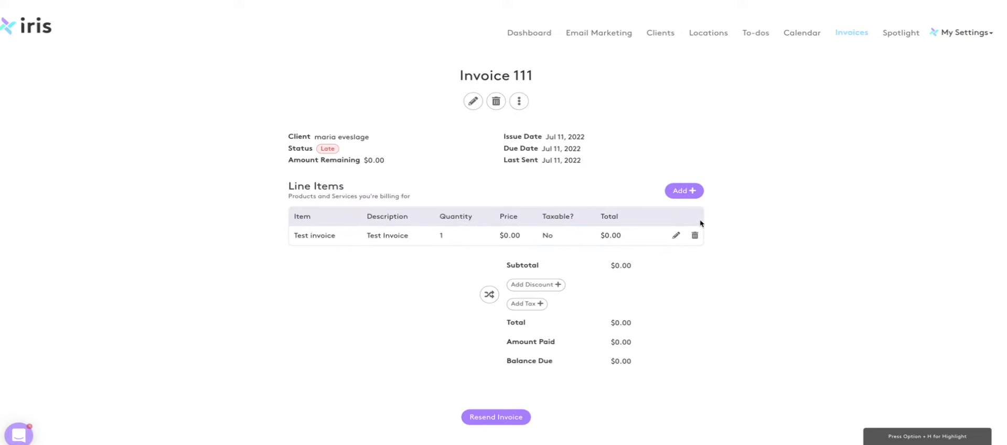
{"action": "left_click", "coordinate": [519, 102]}
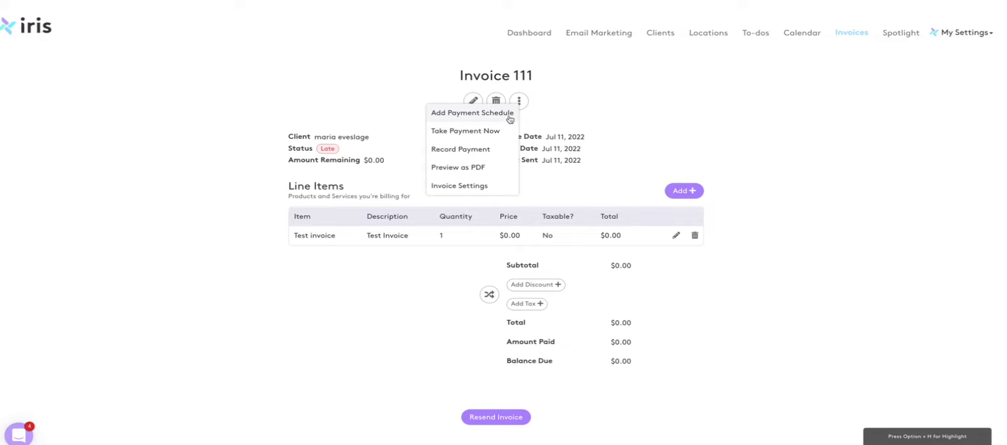
{"action": "left_click", "coordinate": [493, 151]}
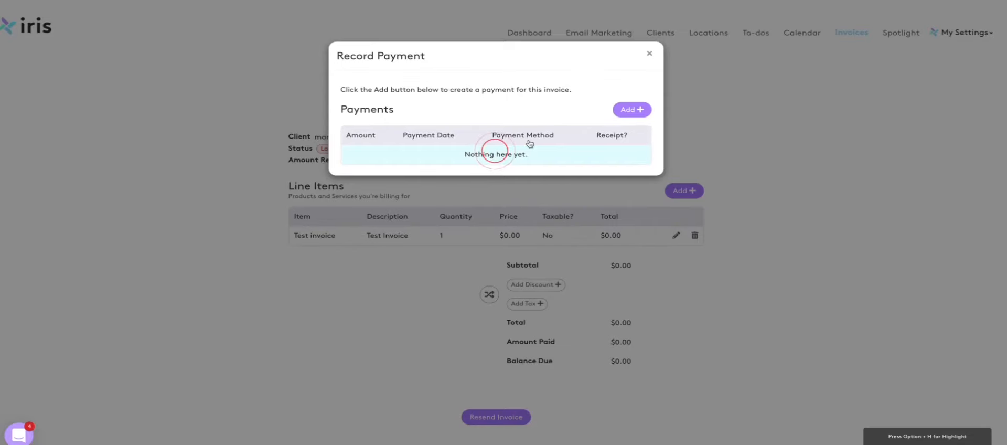
{"action": "left_click", "coordinate": [630, 110]}
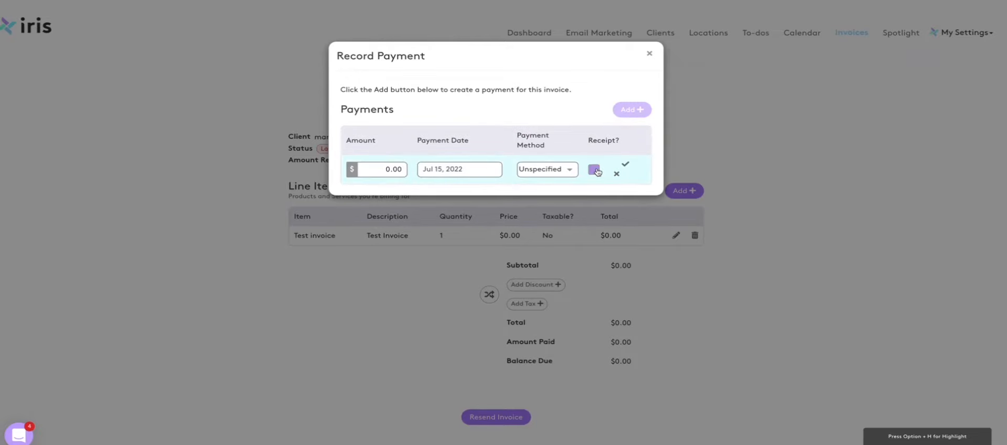
{"action": "left_click", "coordinate": [649, 54]}
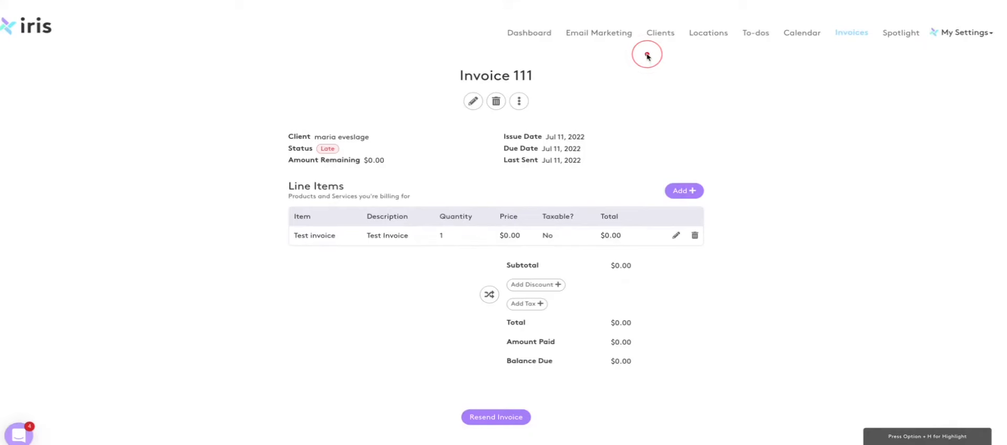
- Look over the late invoice's extra options for payment schedule, taking and recording payments, PDF preview and invoice settings
{"action": "left_click", "coordinate": [519, 101]}
{"action": "left_click", "coordinate": [505, 131]}
{"action": "left_click", "coordinate": [526, 103]}
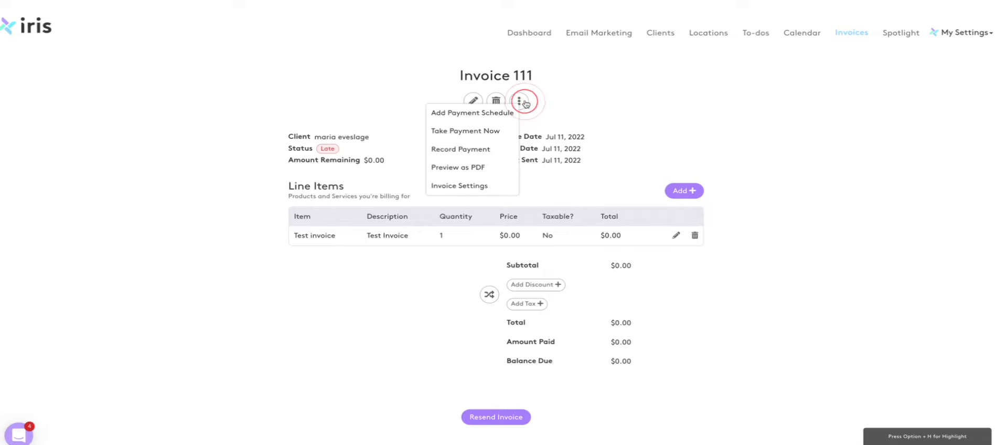
{"action": "left_click", "coordinate": [622, 106]}
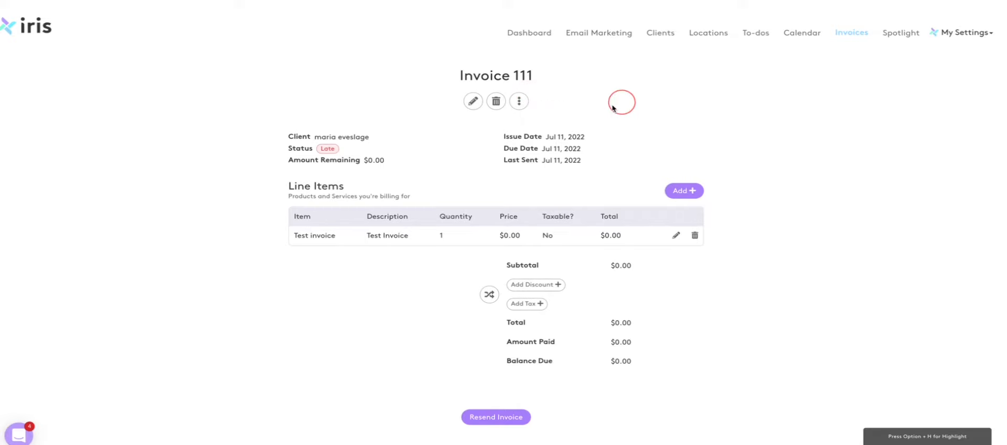
- Open the Spotlight questionnaires and filter them to the Incomplete status
{"action": "left_click", "coordinate": [897, 38]}
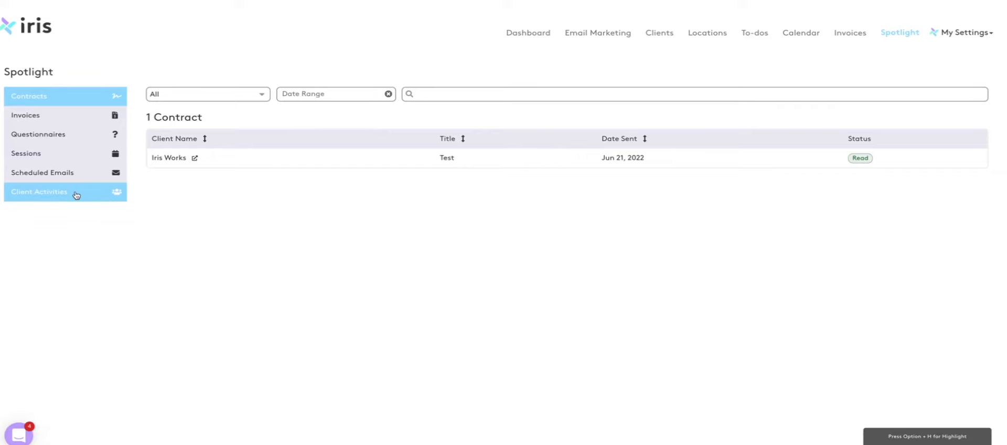
{"action": "left_click", "coordinate": [72, 135]}
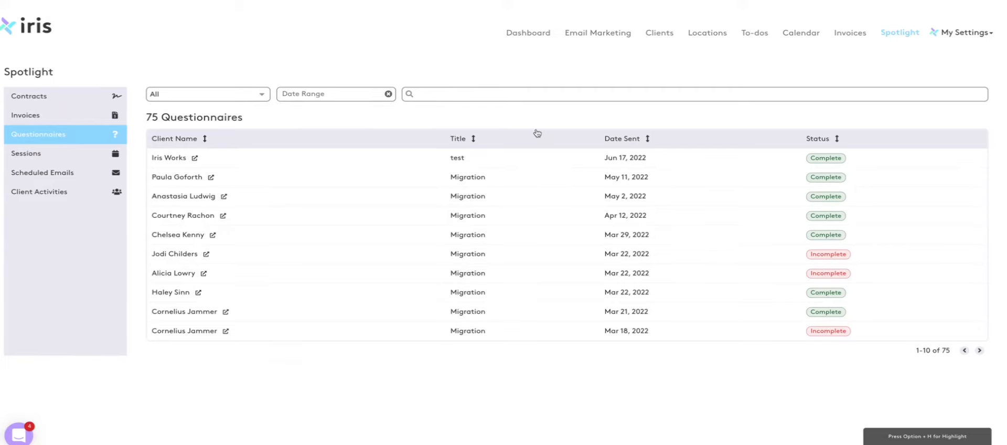
{"action": "left_click", "coordinate": [218, 101]}
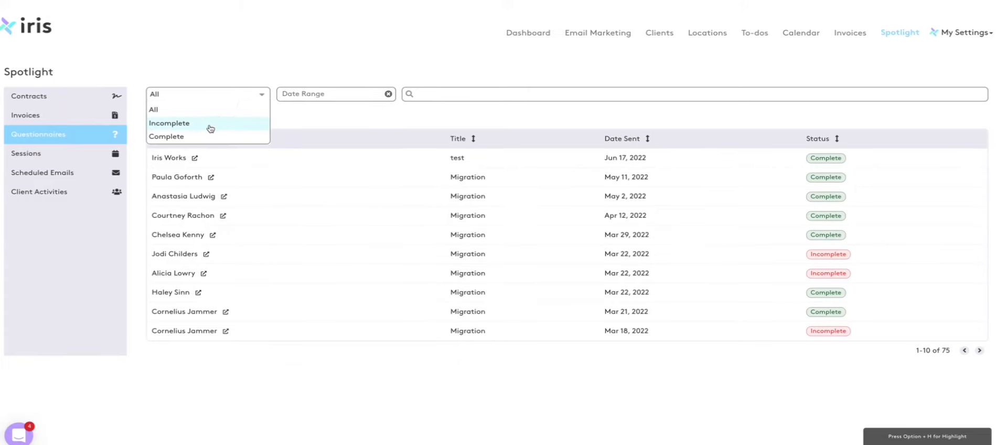
{"action": "left_click", "coordinate": [209, 126]}
- Look at the date range filter without setting dates, sort the incomplete questionnaires by status and view the second page
{"action": "left_click", "coordinate": [368, 94]}
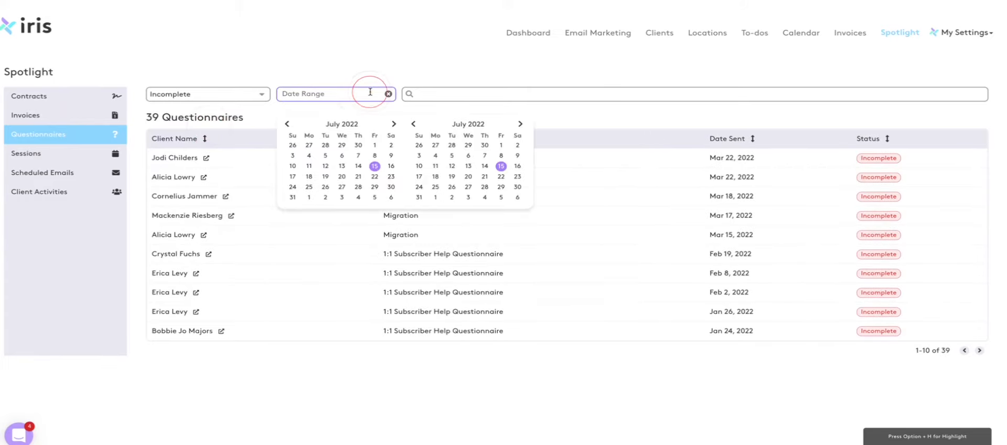
{"action": "left_click", "coordinate": [866, 142]}
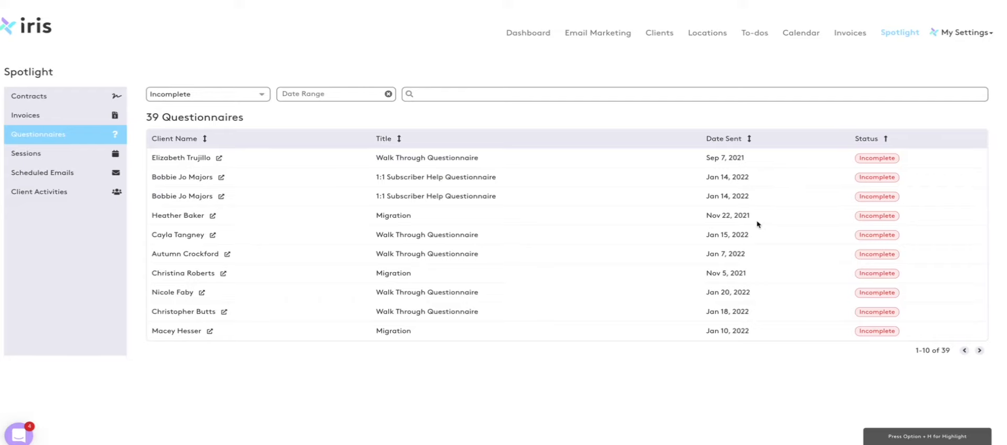
{"action": "left_click", "coordinate": [980, 350]}
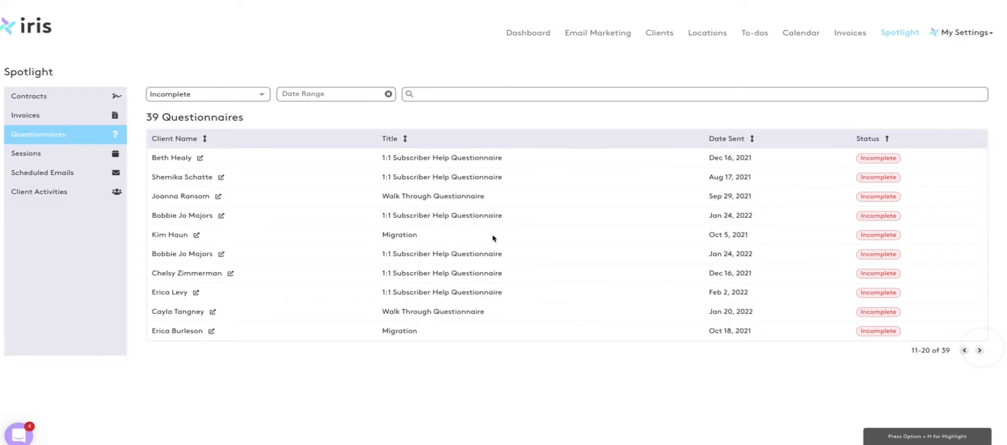
- View the Spotlight contracts, and view the Spotlight invoices sorted by due date from earliest to latest
{"action": "left_click", "coordinate": [73, 97]}
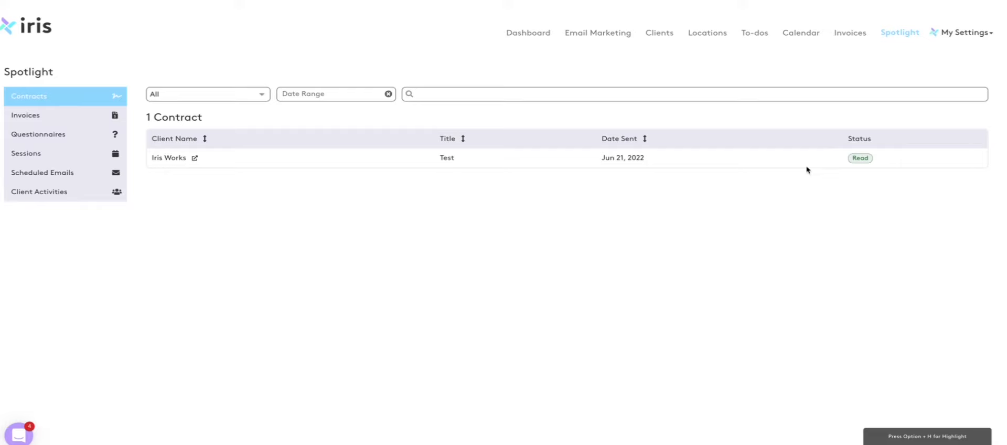
{"action": "left_click", "coordinate": [100, 111]}
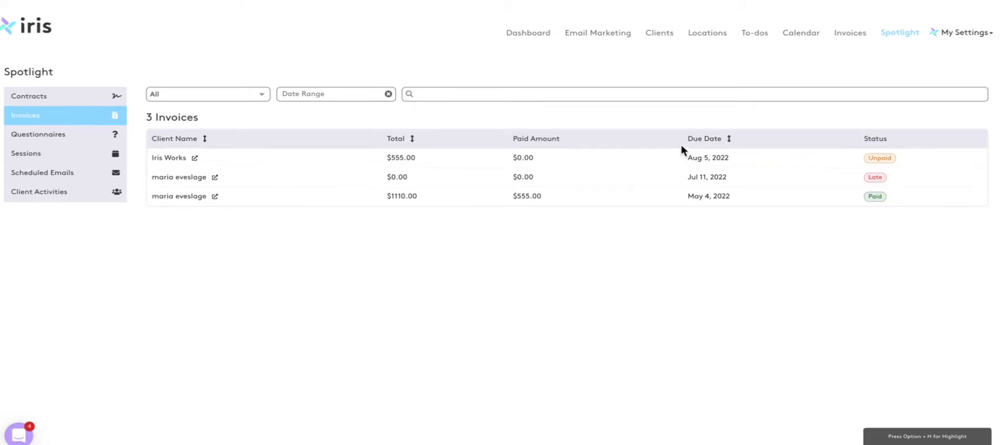
{"action": "left_click", "coordinate": [703, 139]}
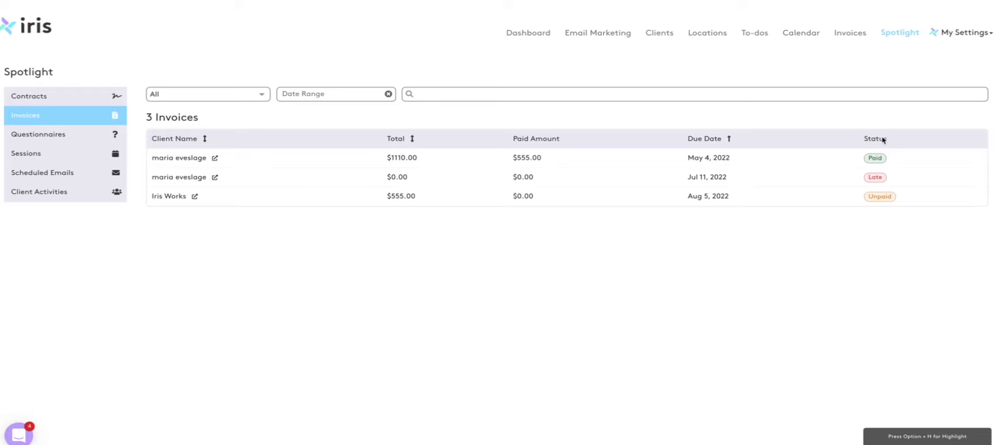
- Review the first two pages of Spotlight scheduled emails, and view the list of client activities
{"action": "left_click", "coordinate": [48, 172]}
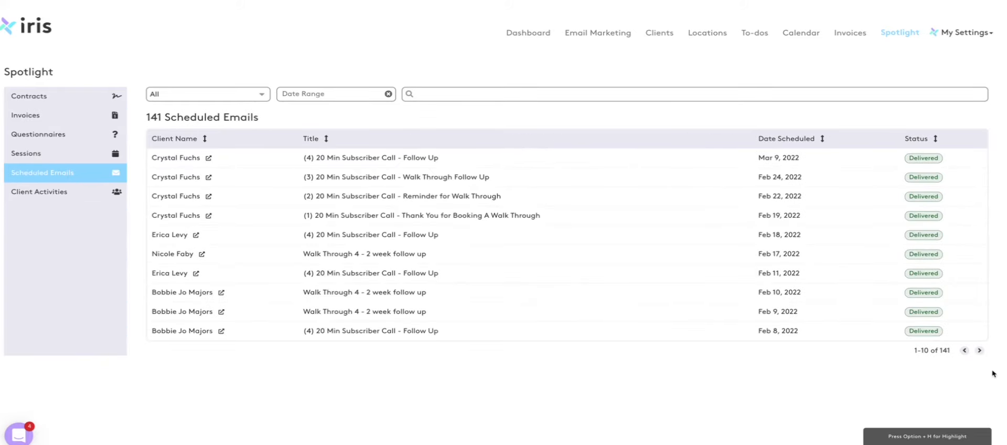
{"action": "left_click", "coordinate": [978, 350]}
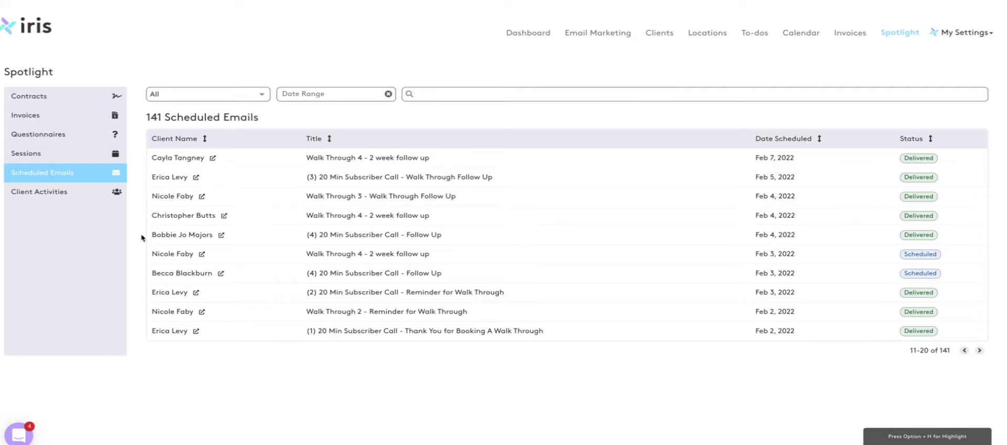
{"action": "left_click", "coordinate": [30, 192]}
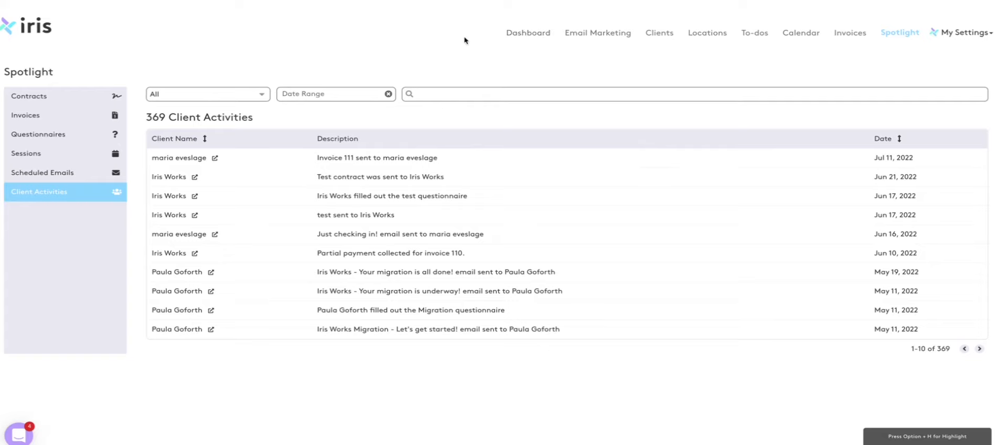
- Open the help chat to look at its conversation and article search options
{"action": "left_click", "coordinate": [26, 439]}
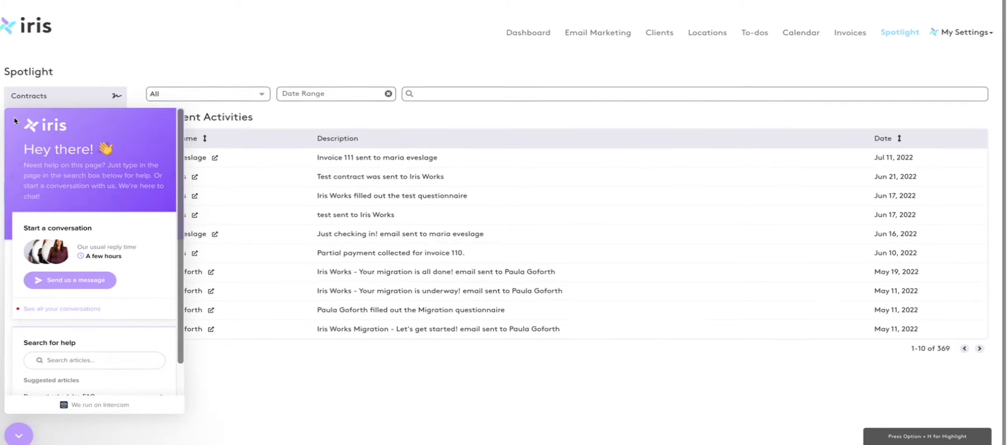
{"action": "left_click", "coordinate": [279, 64]}
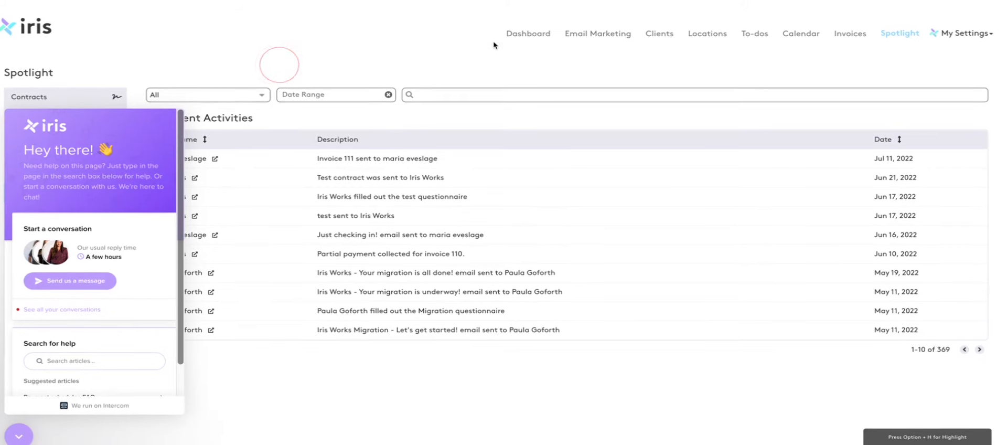
- Return to the dashboard and look at the My Settings choices without selecting one
{"action": "left_click", "coordinate": [528, 35]}
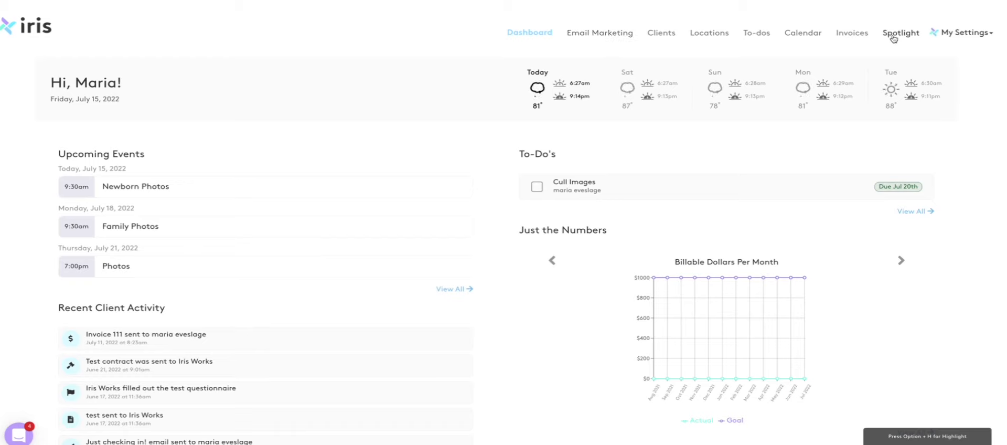
{"action": "left_click", "coordinate": [983, 36]}
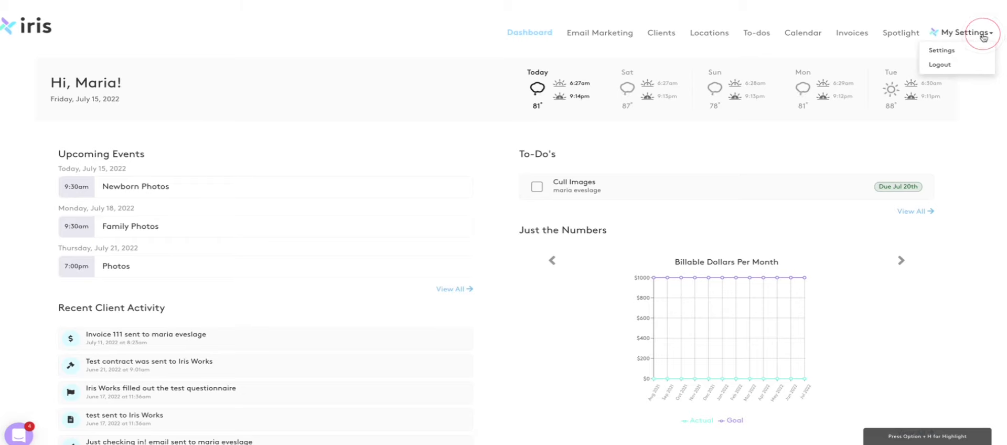
{"action": "left_click", "coordinate": [952, 15]}
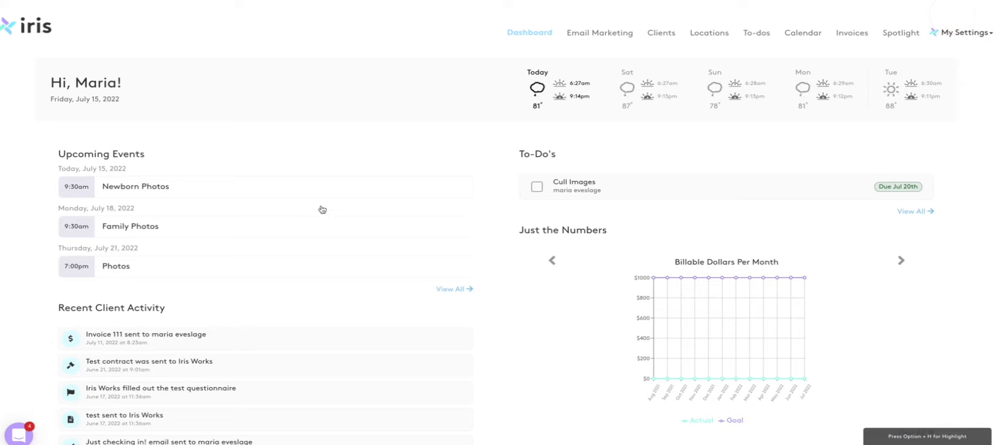